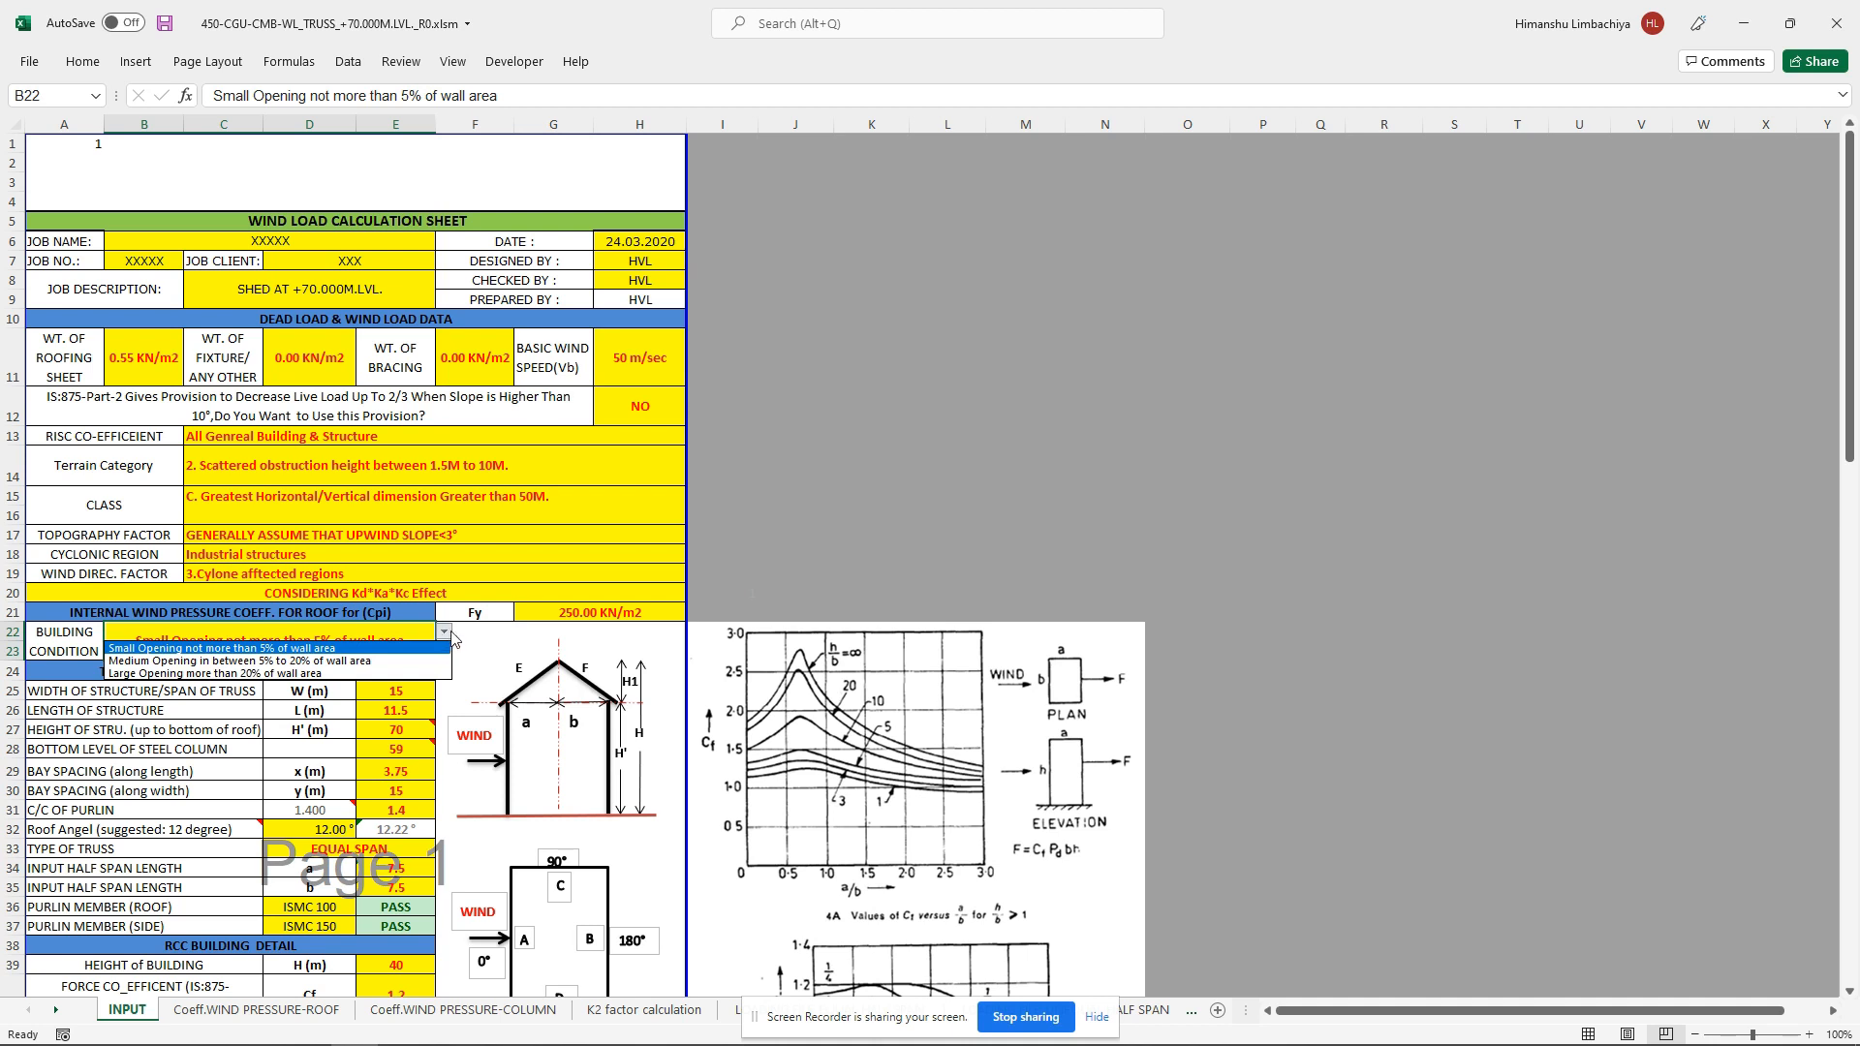
Step: Set the length of structure L to 40 m in the truss/steel structure geometry details
{"action": "left_click", "coordinate": [883, 477]}
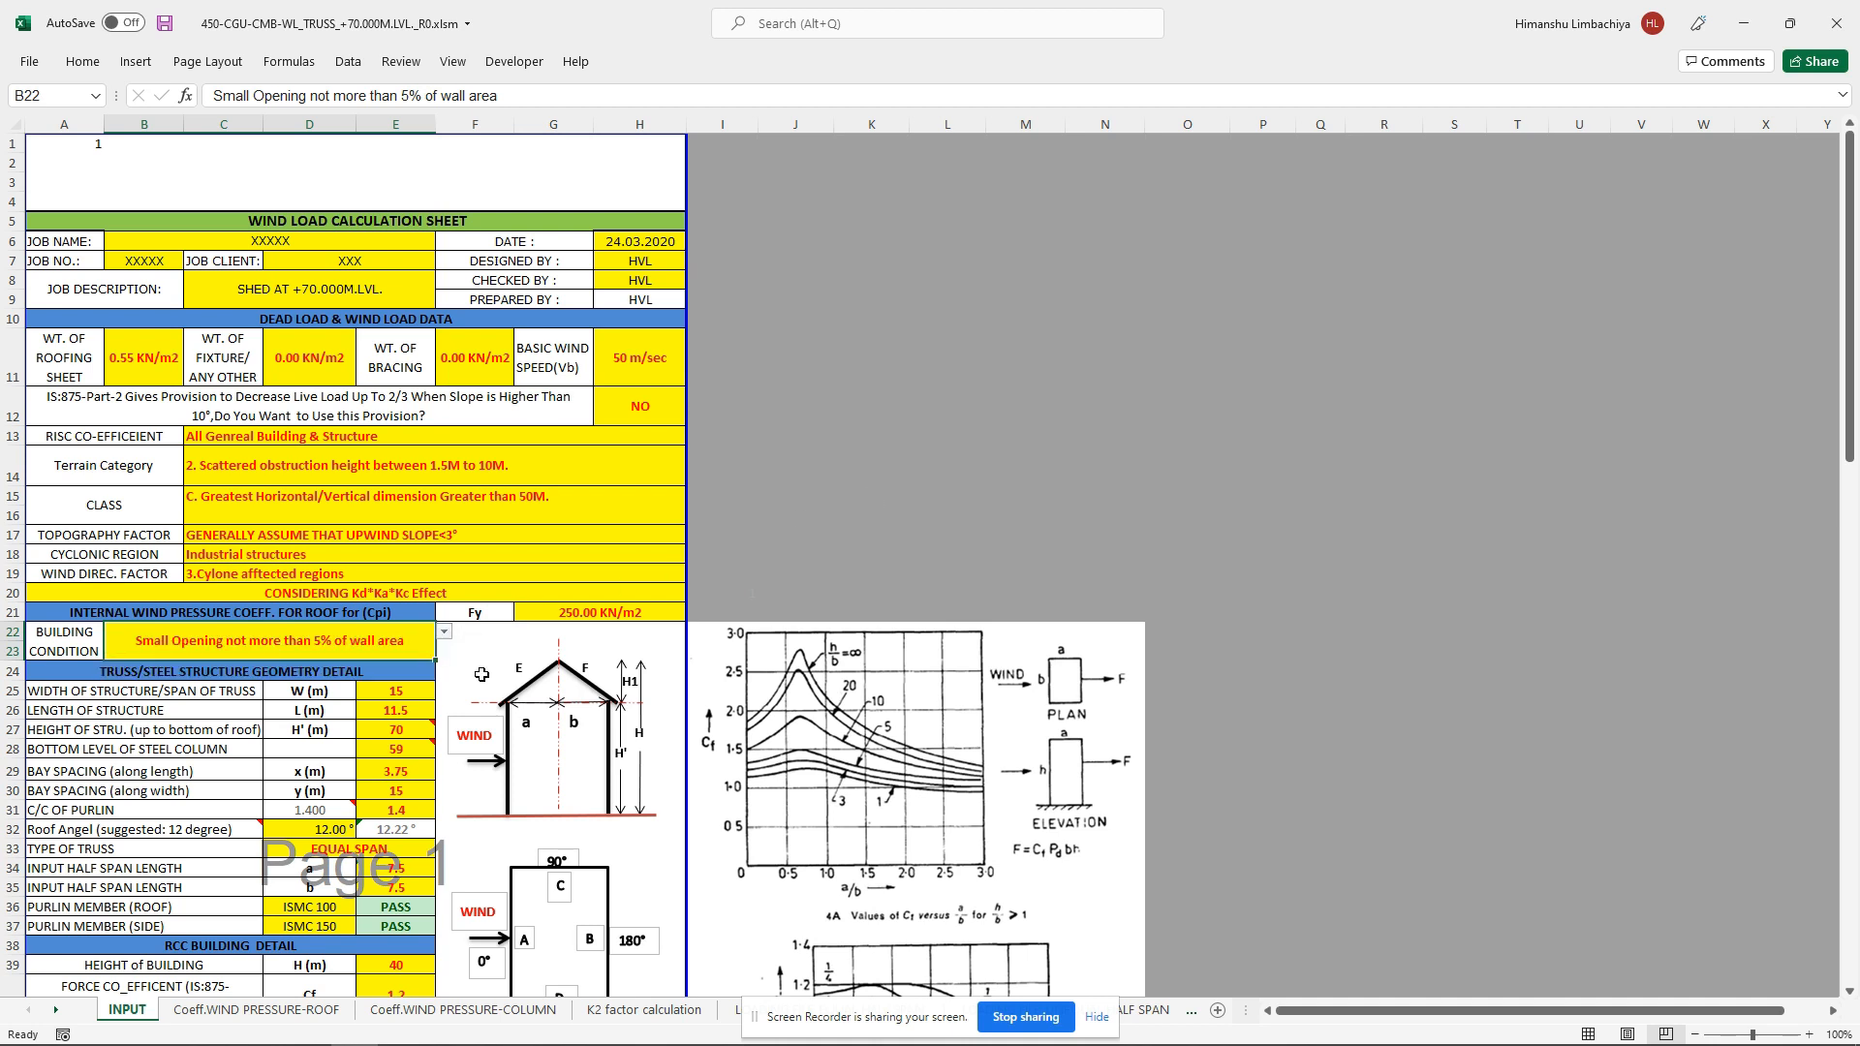
{"action": "left_click", "coordinate": [400, 691]}
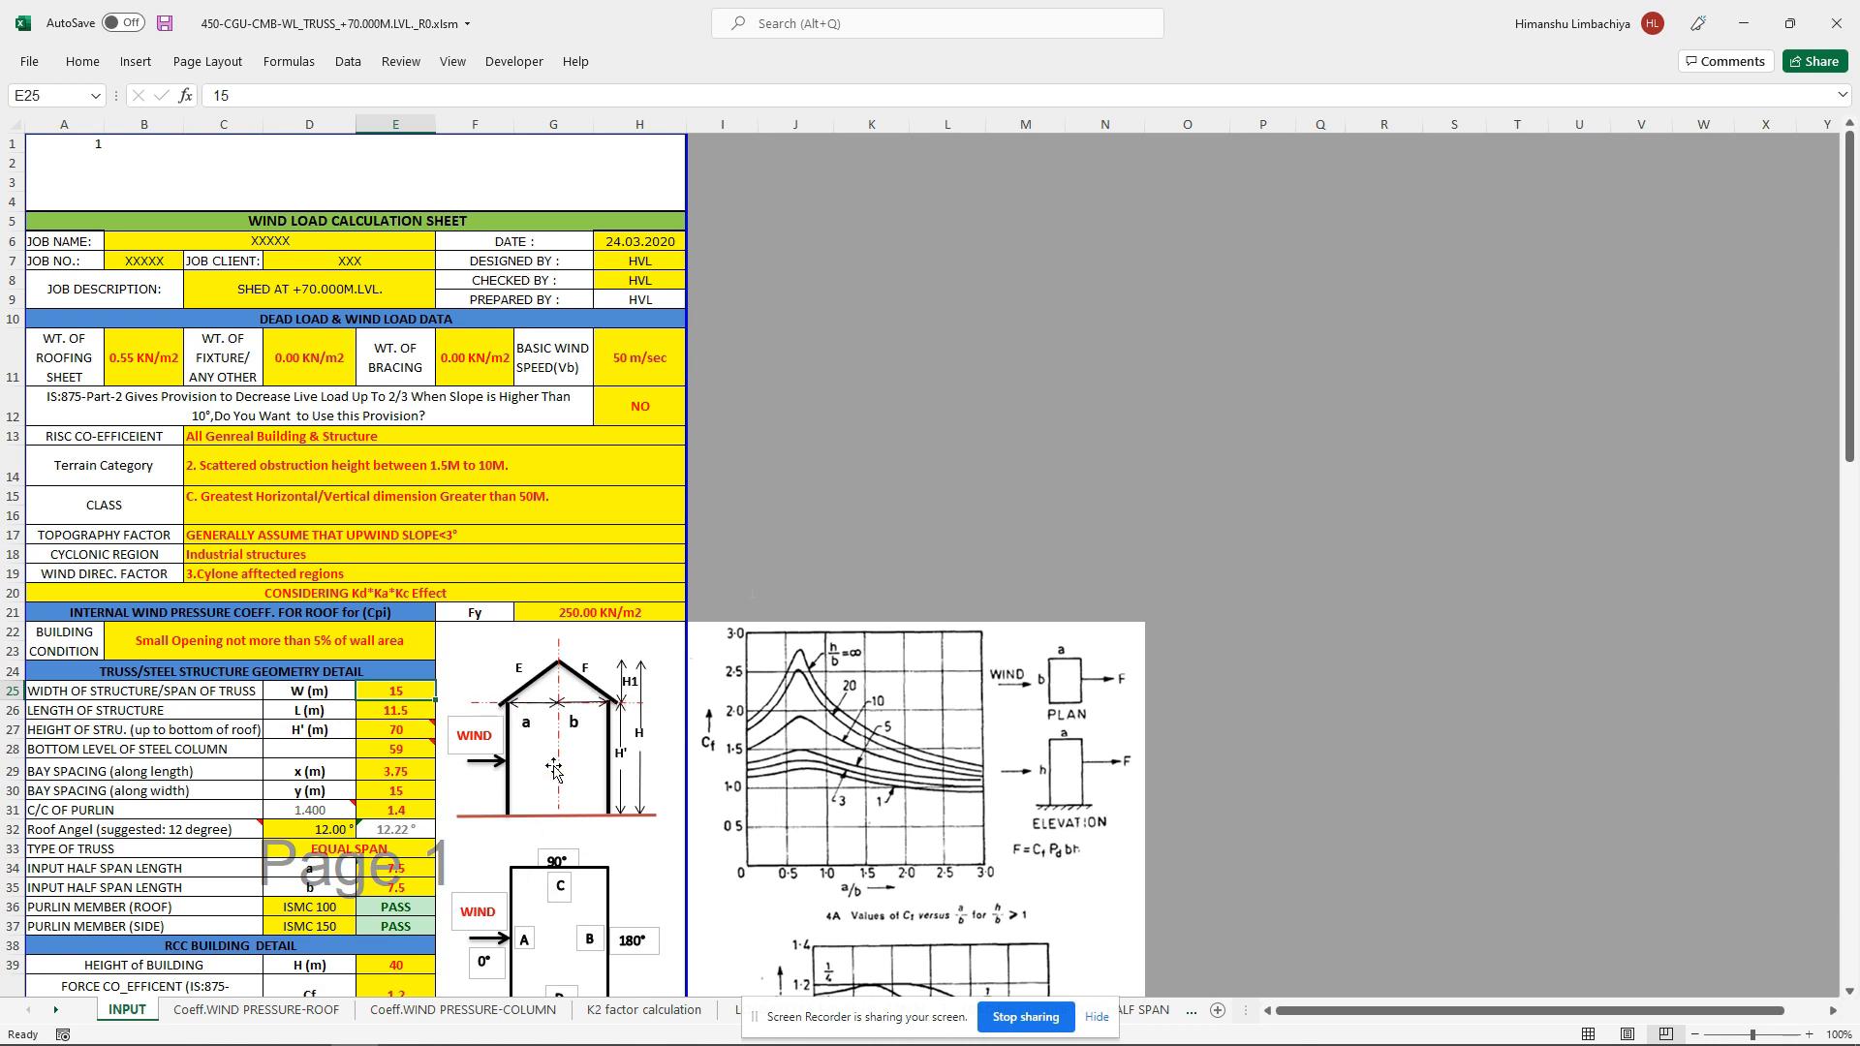
{"action": "left_click_drag", "start_coordinate": [1853, 485], "coordinate": [1853, 600]}
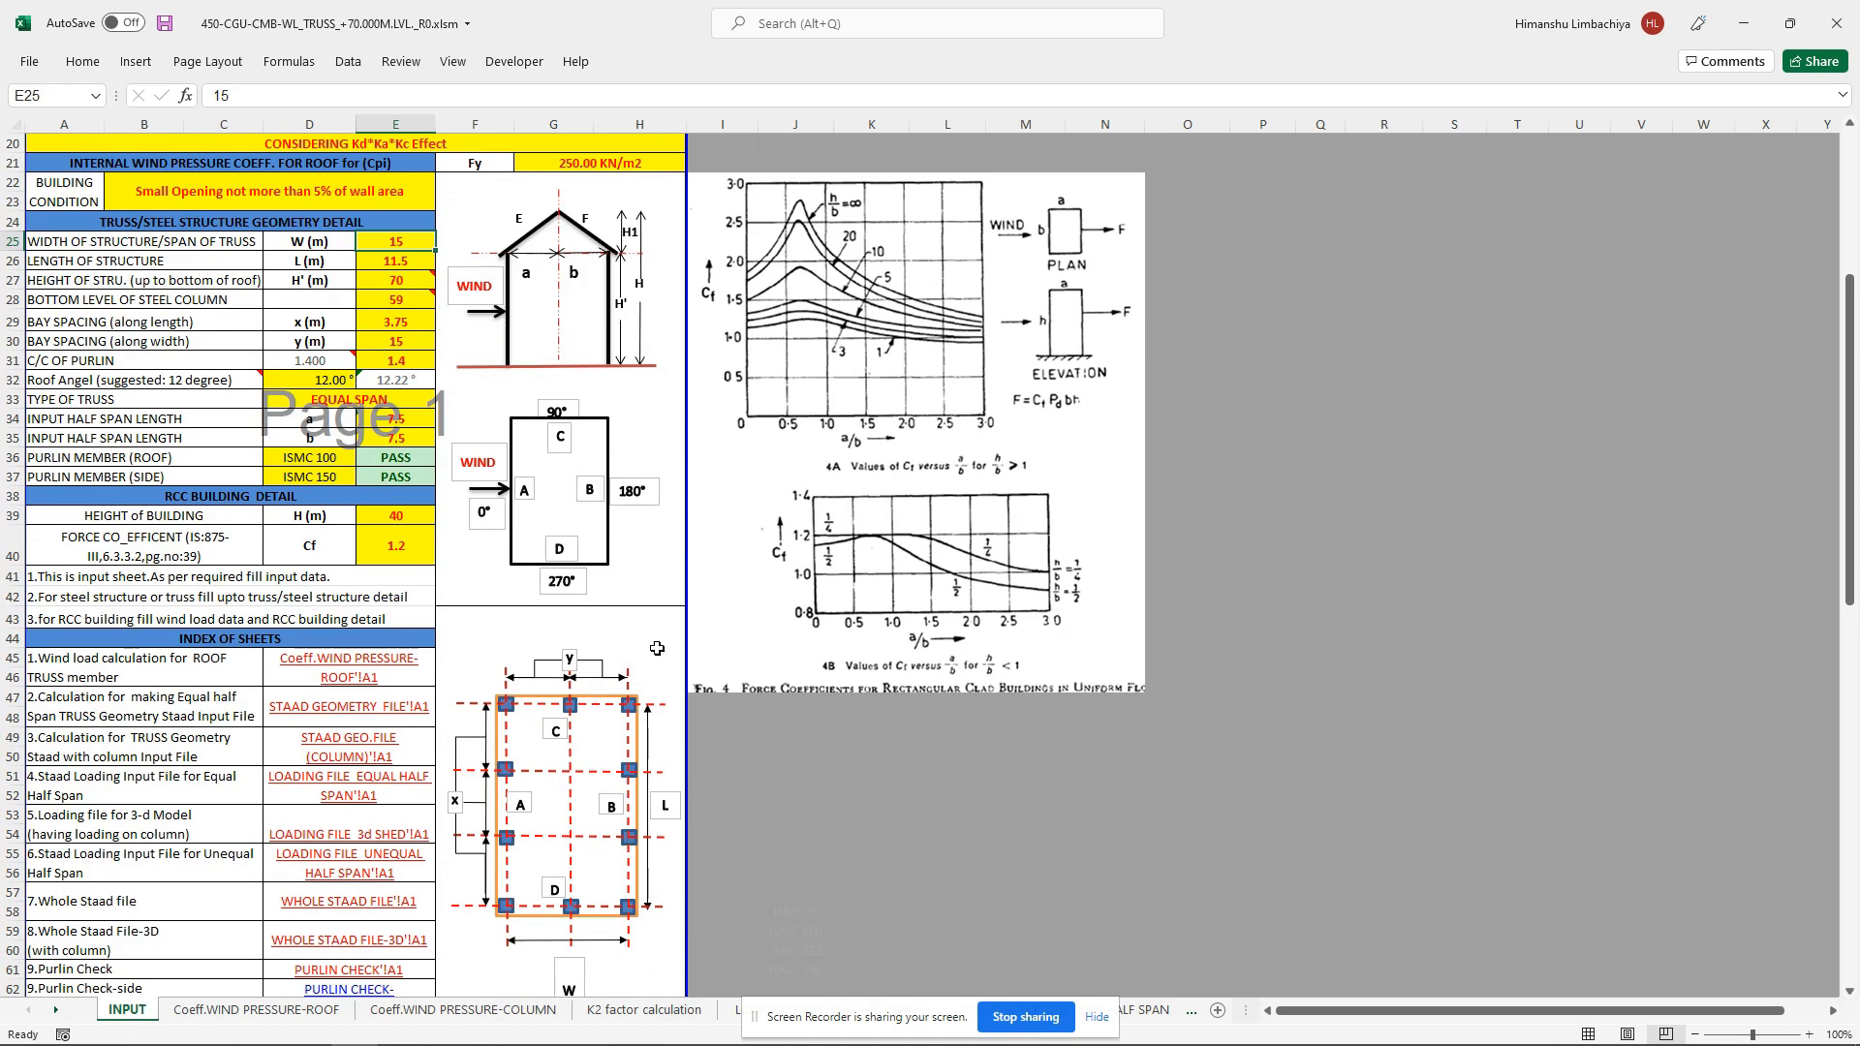
{"action": "left_click_drag", "start_coordinate": [1853, 496], "coordinate": [1853, 450]}
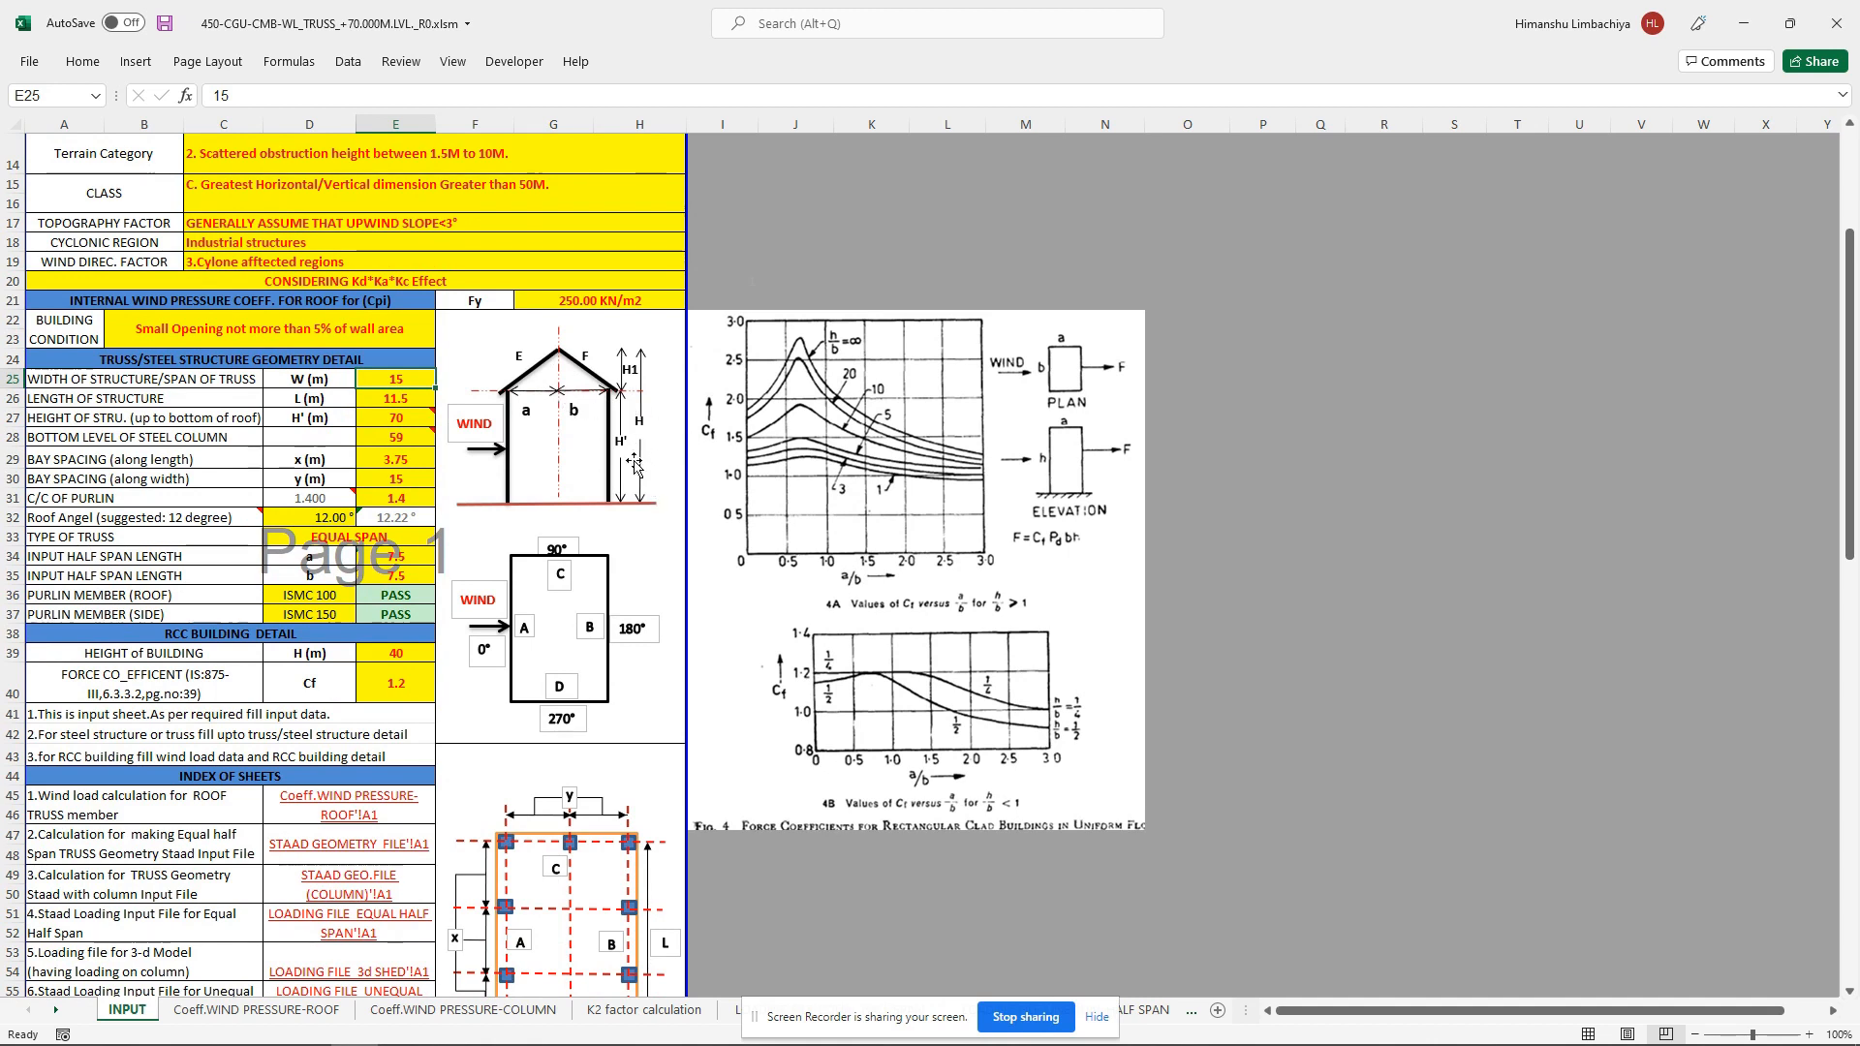
{"action": "left_click", "coordinate": [397, 398]}
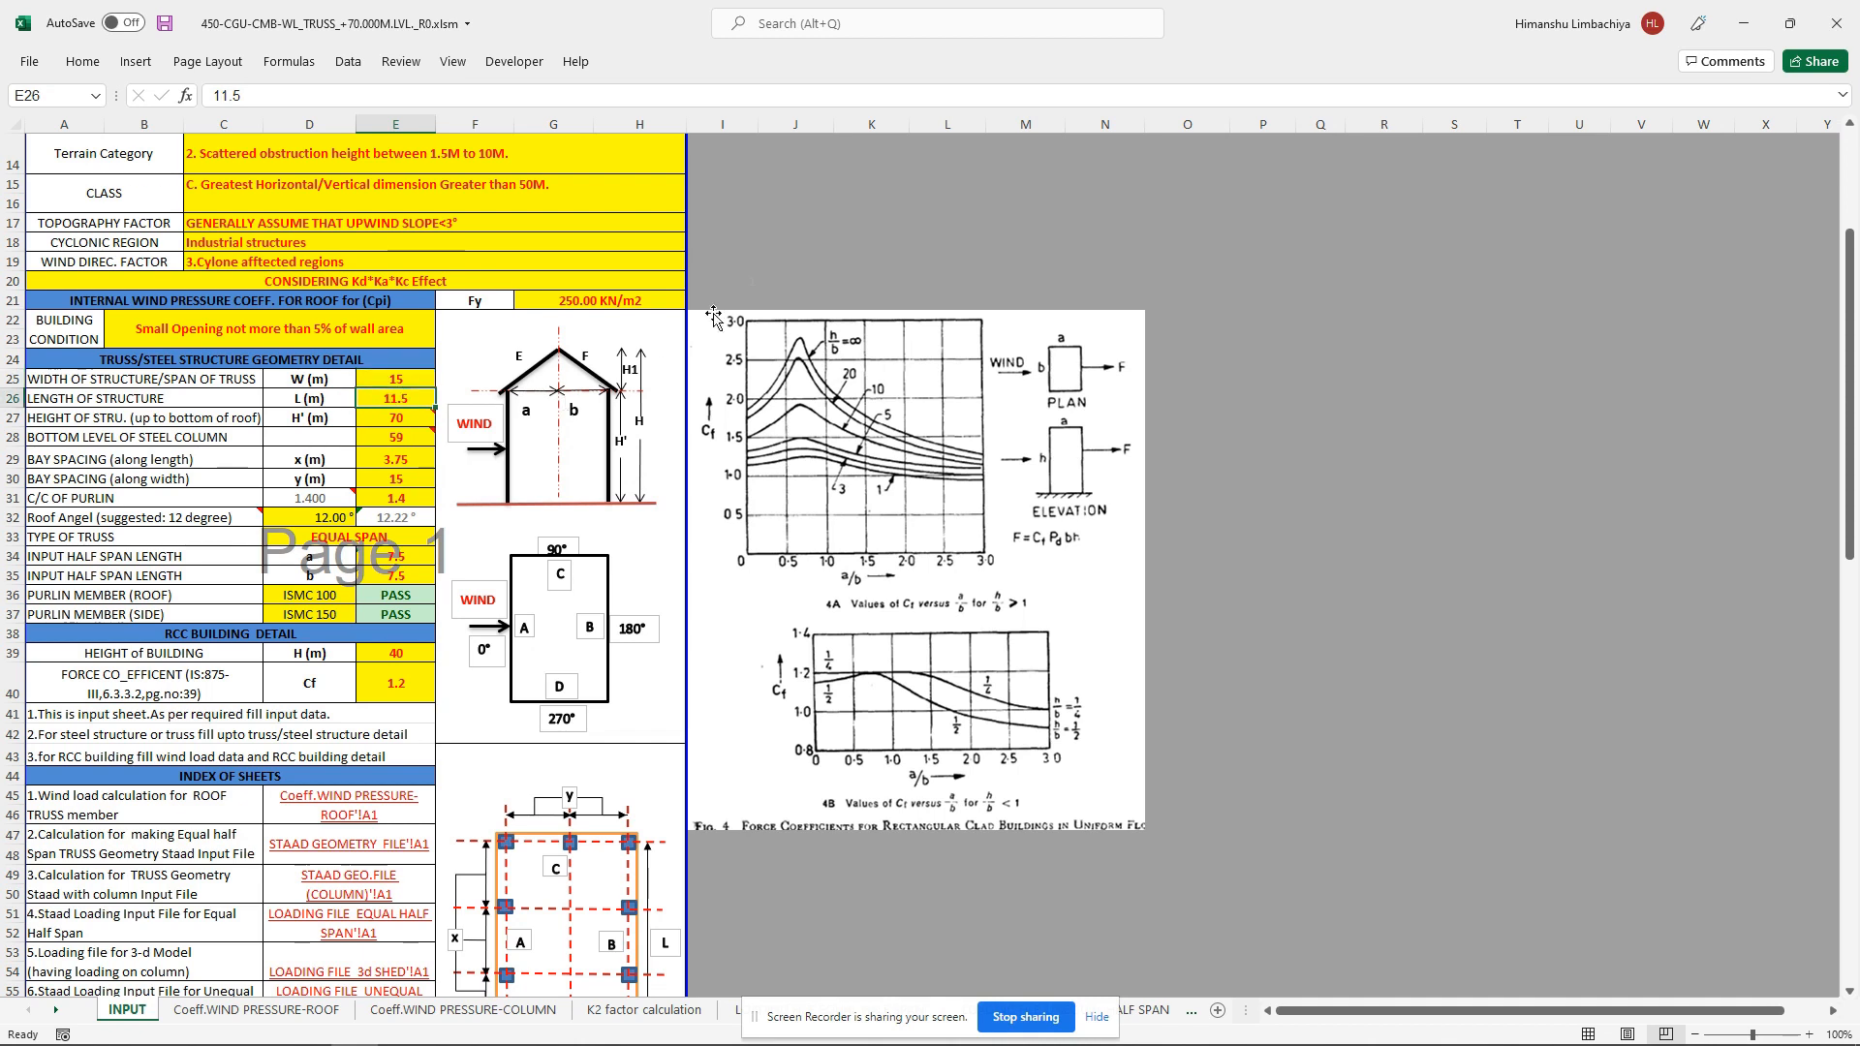
{"action": "type", "text": "40"}
{"action": "key", "text": "Return"}
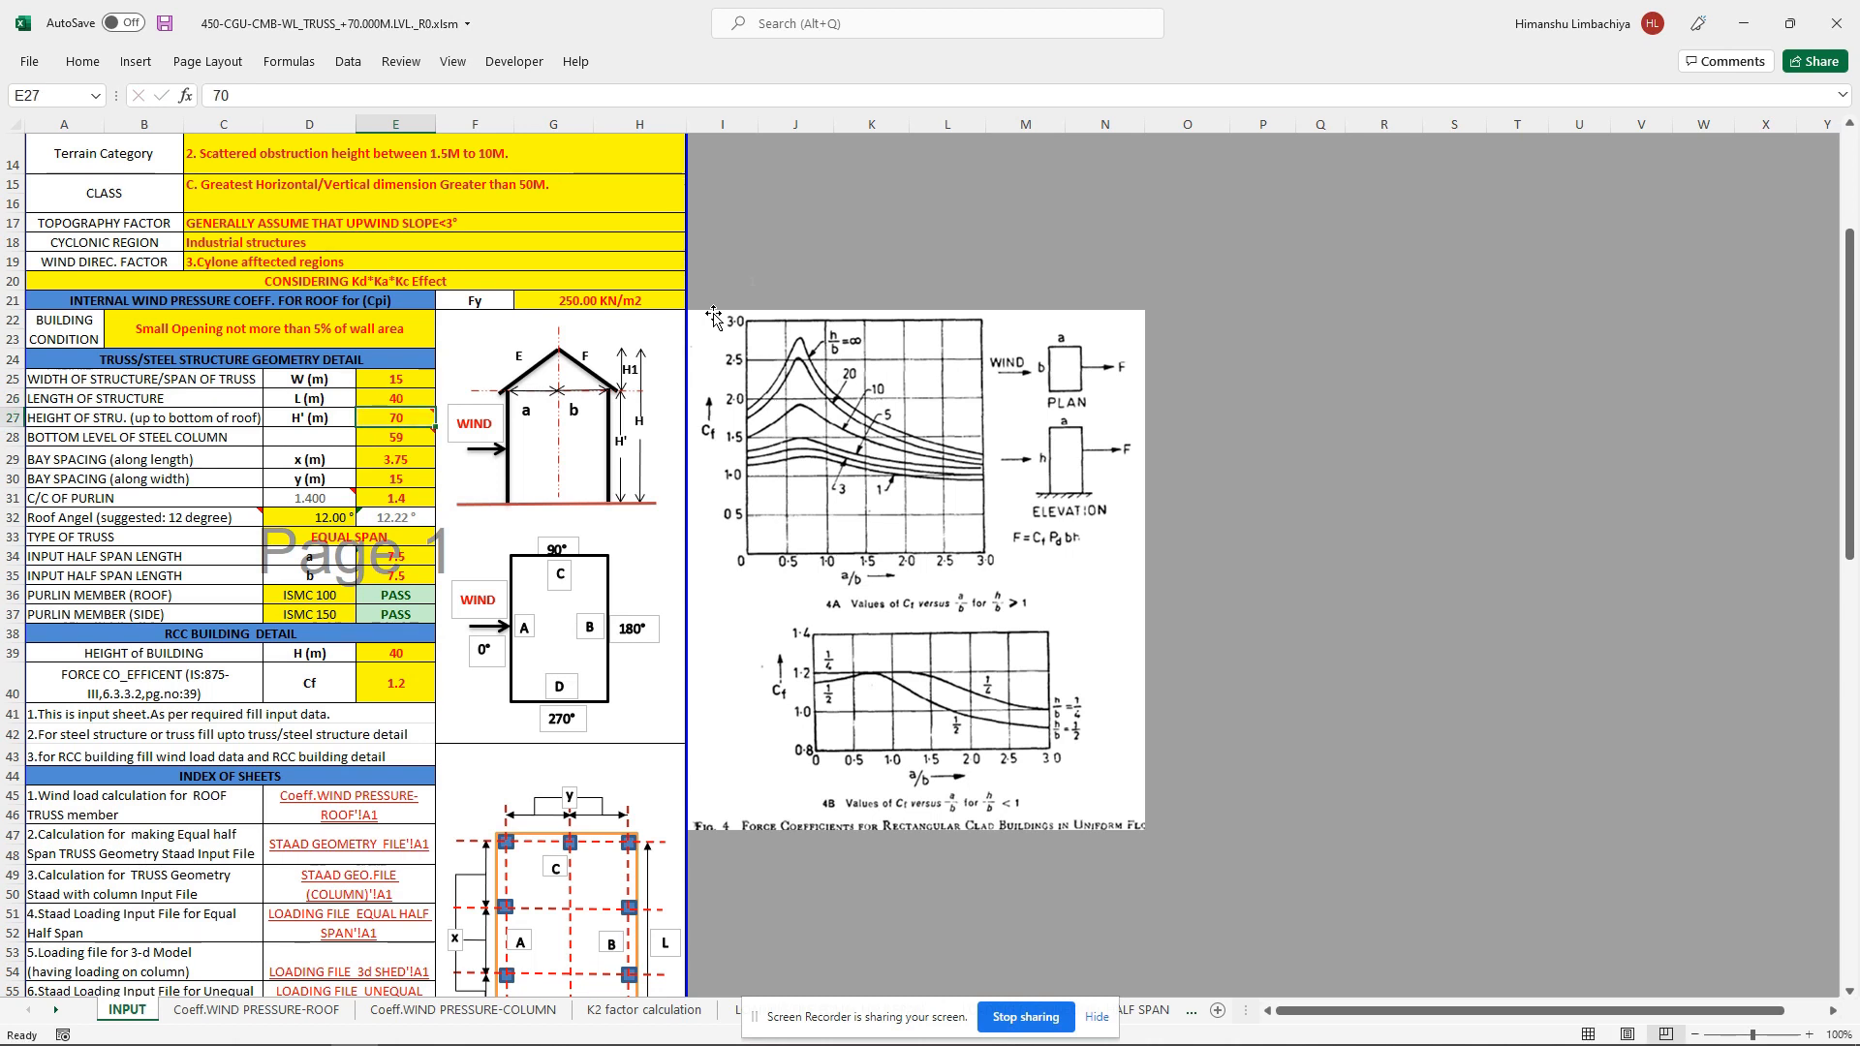
Step: Set the height of structure up to bottom of roof to 10 m and the steel column's bottom level to 0
{"action": "type", "text": "1"}
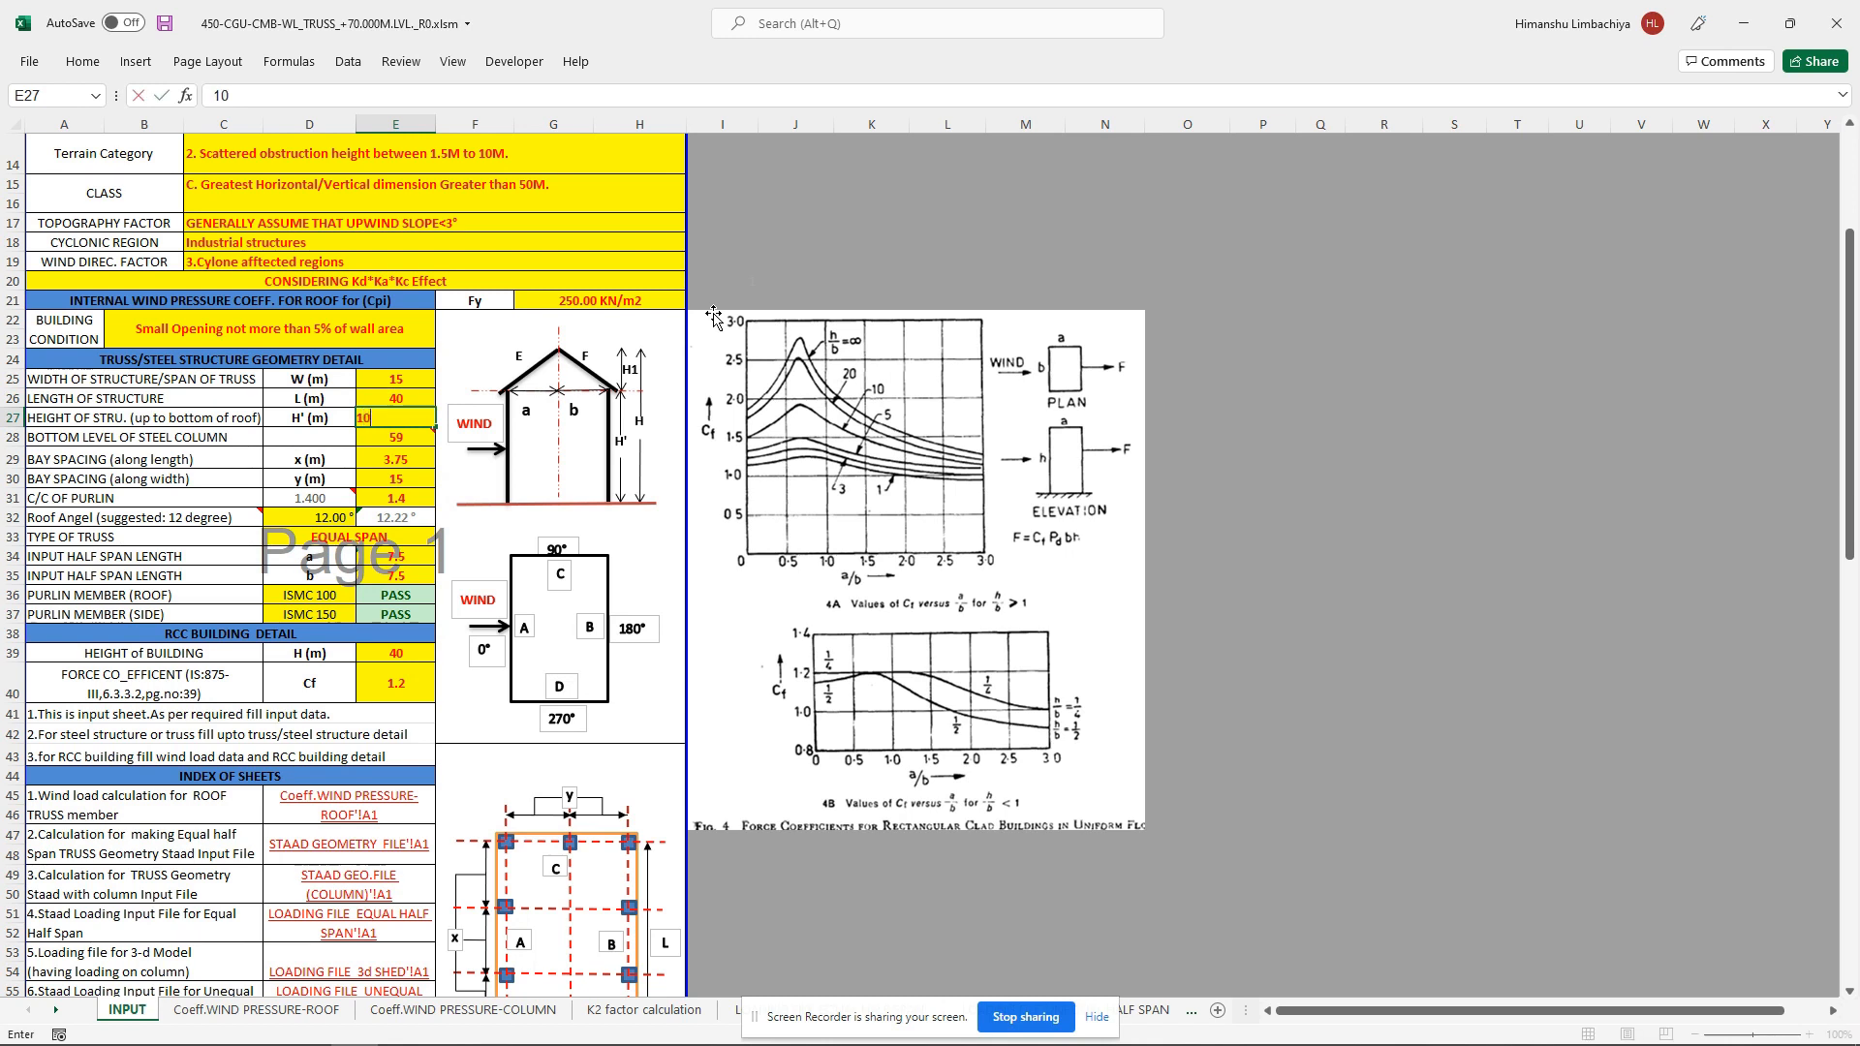
{"action": "type", "text": "0"}
{"action": "key", "text": "Return"}
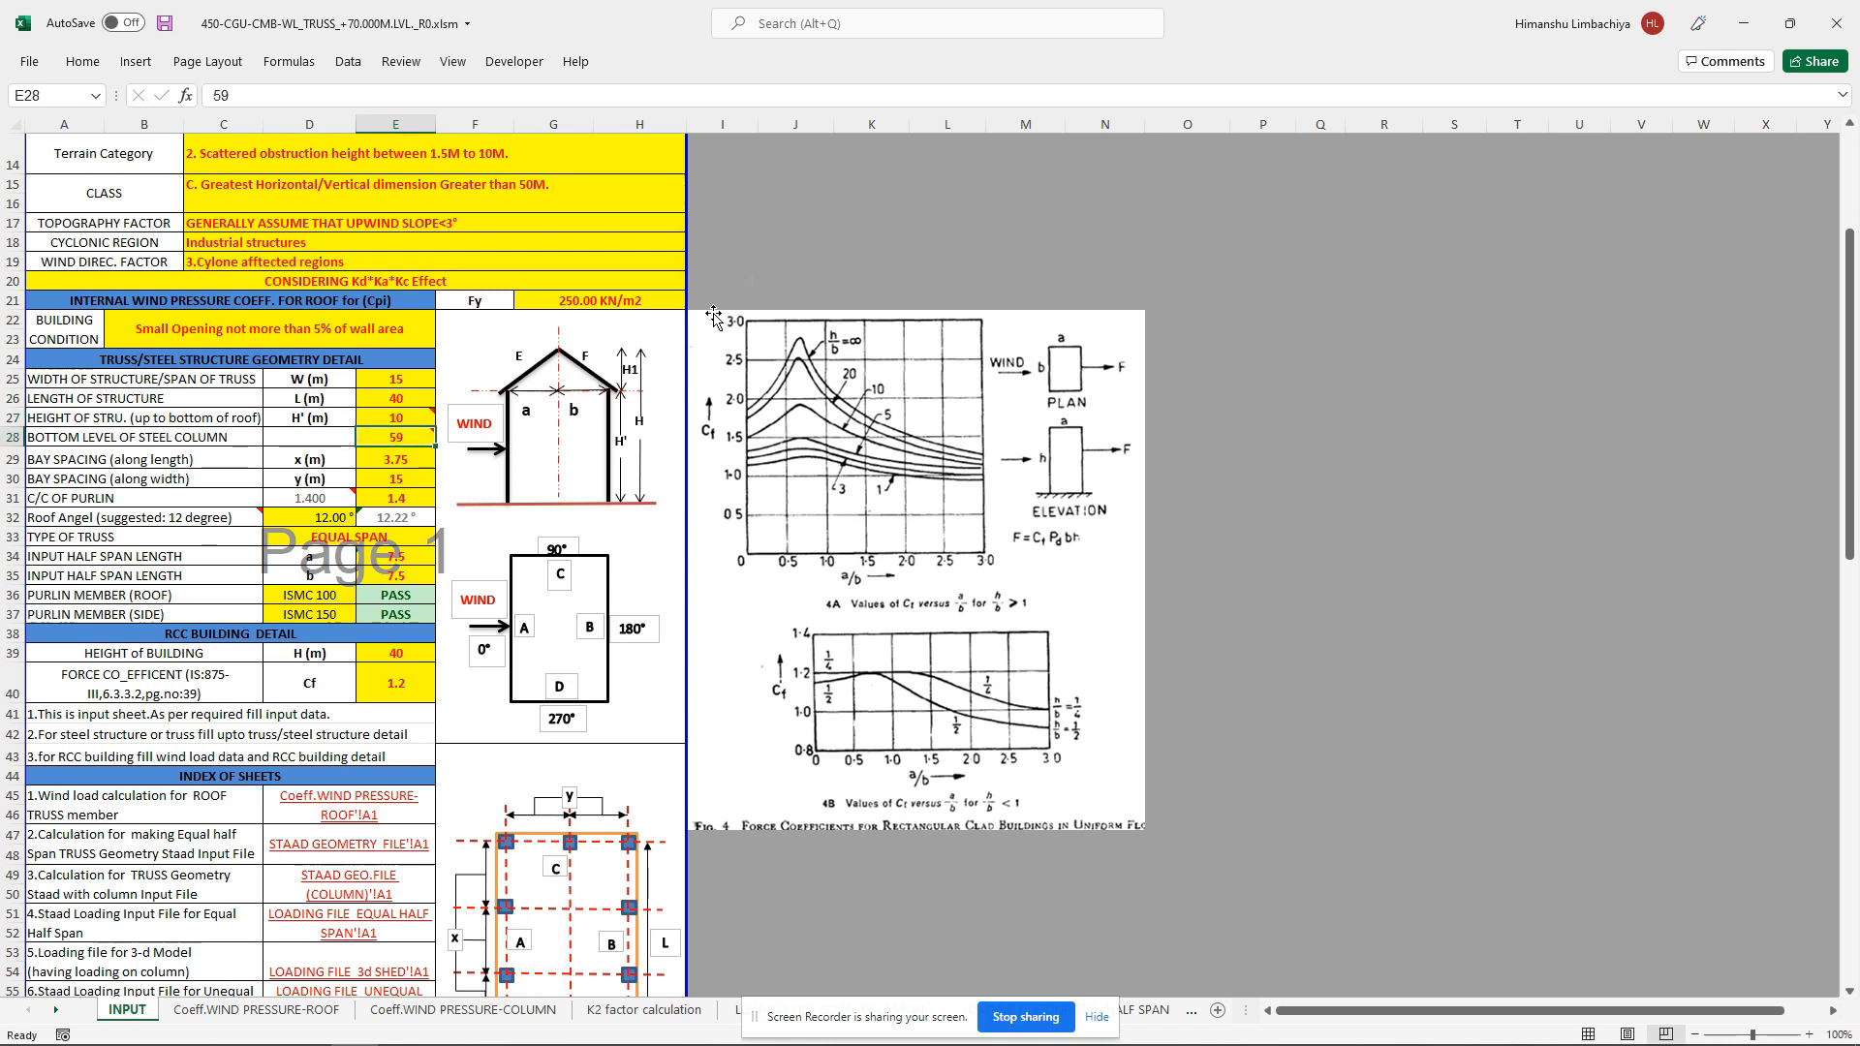
{"action": "type", "text": "0"}
{"action": "key", "text": "Return"}
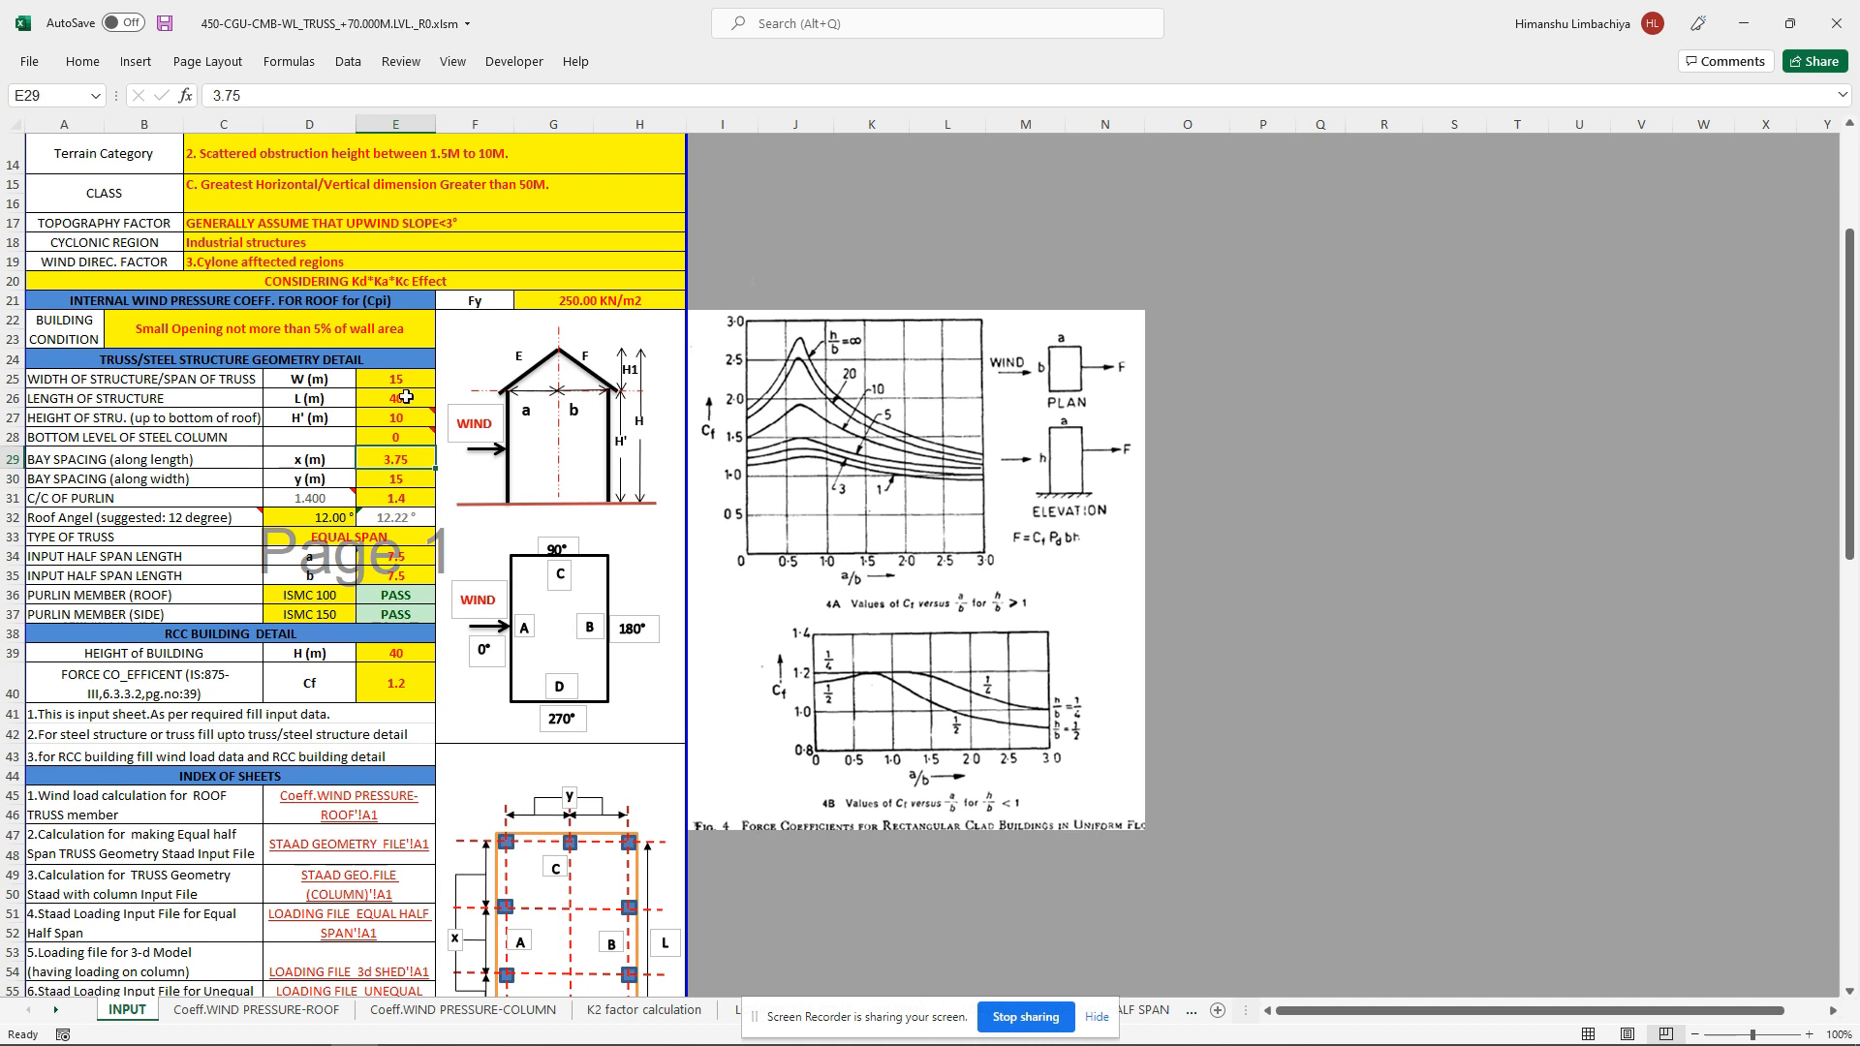
Step: Set the bay spacing along the length to 5 m
{"action": "left_click", "coordinate": [407, 477]}
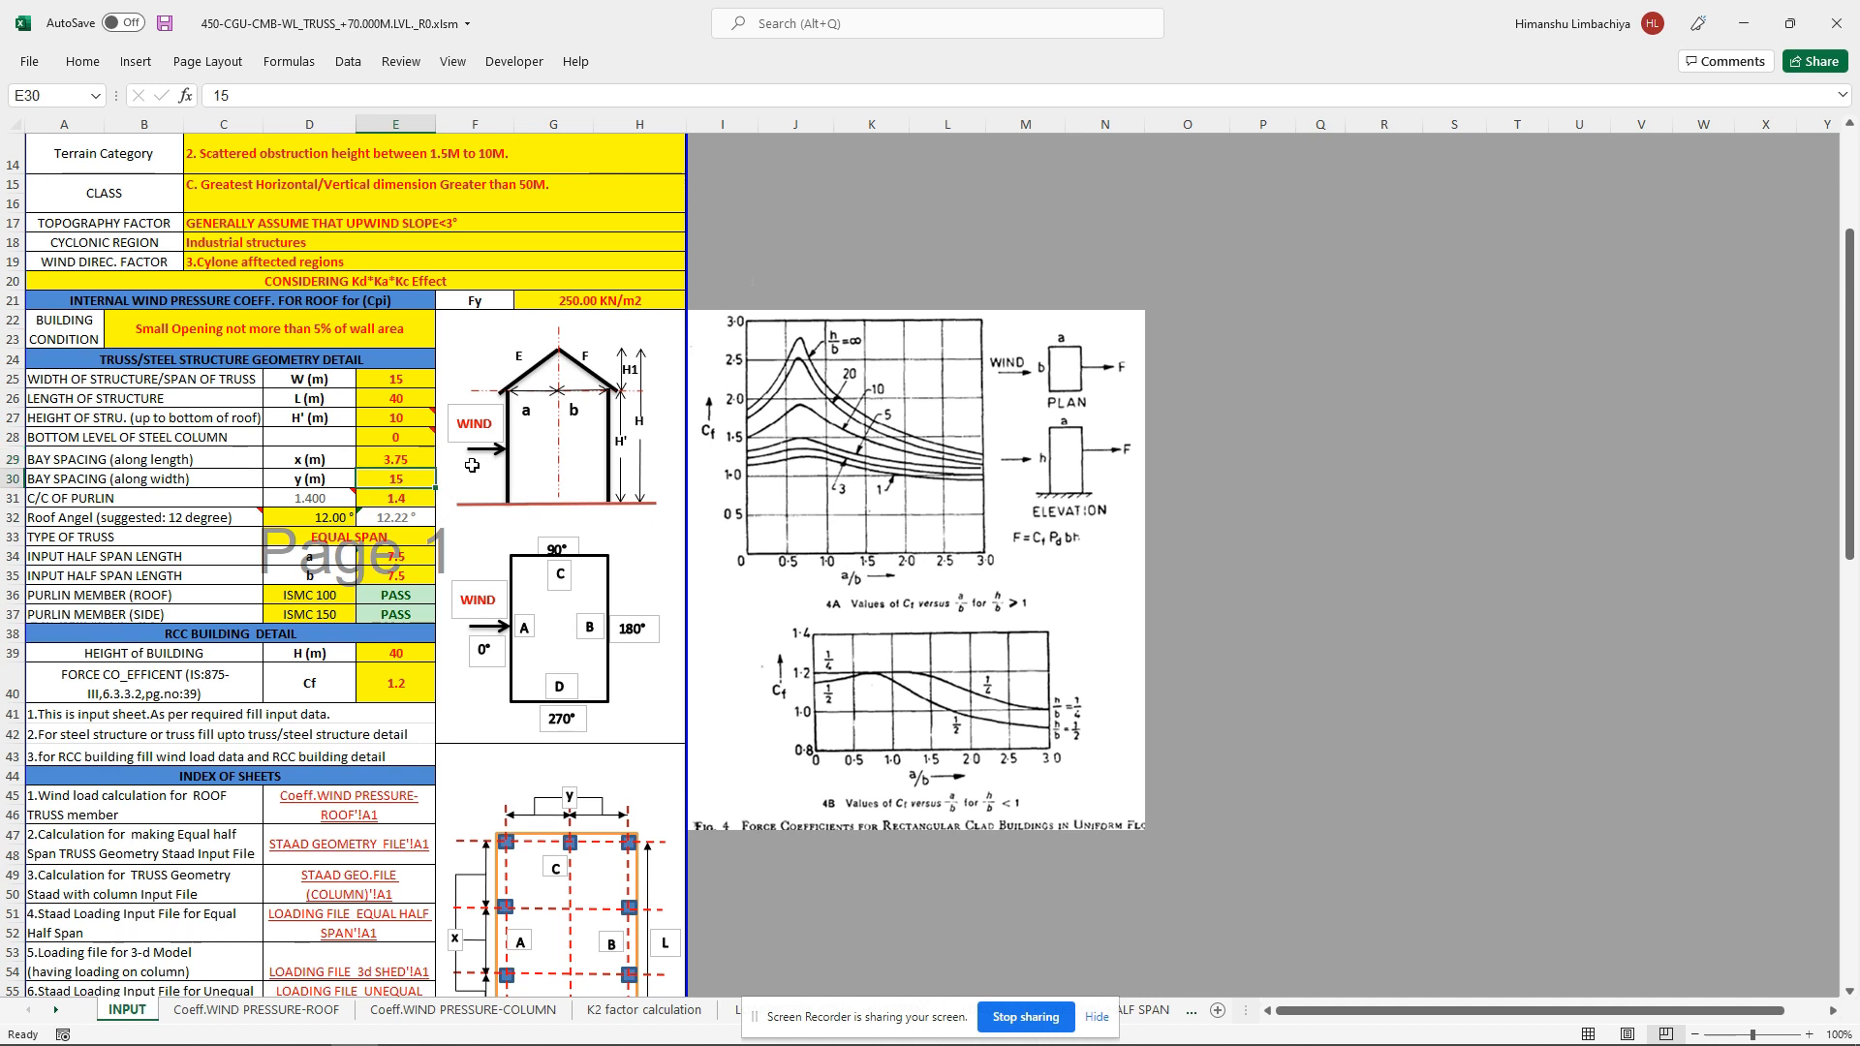
{"action": "left_click", "coordinate": [424, 459]}
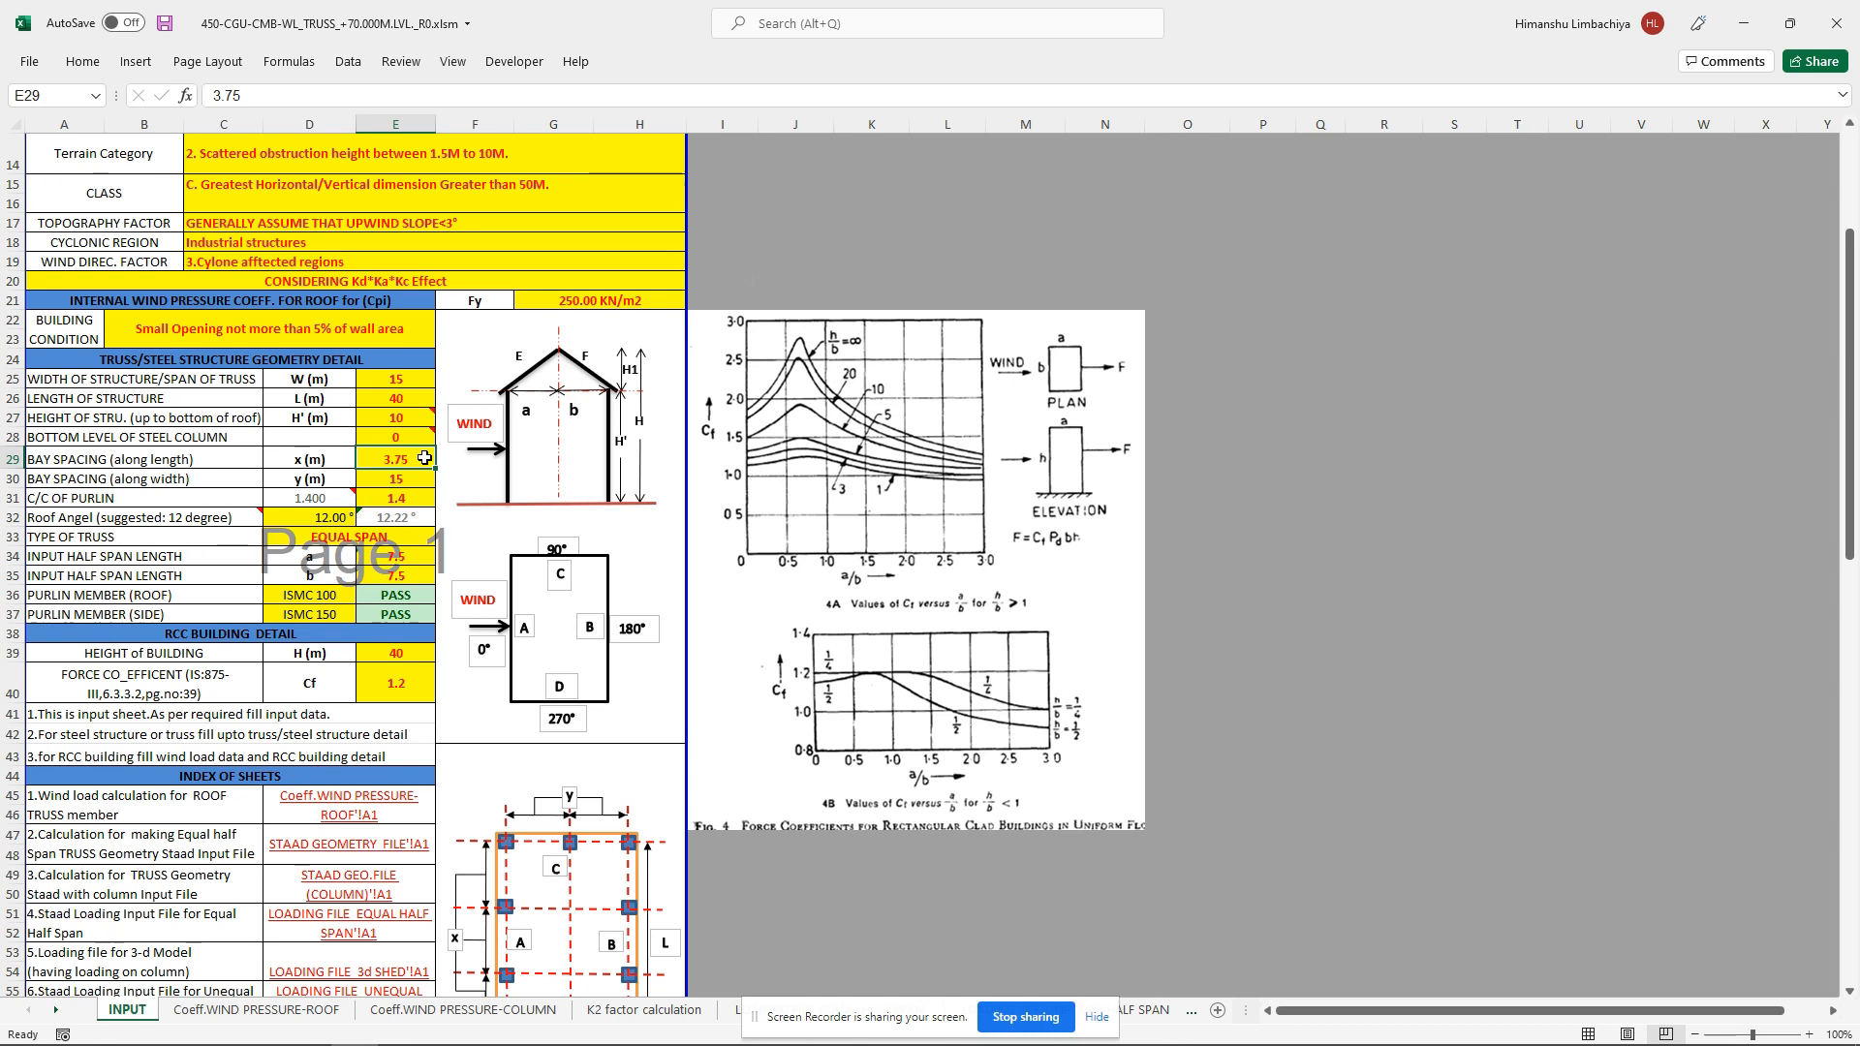
{"action": "type", "text": "5"}
{"action": "key", "text": "Return"}
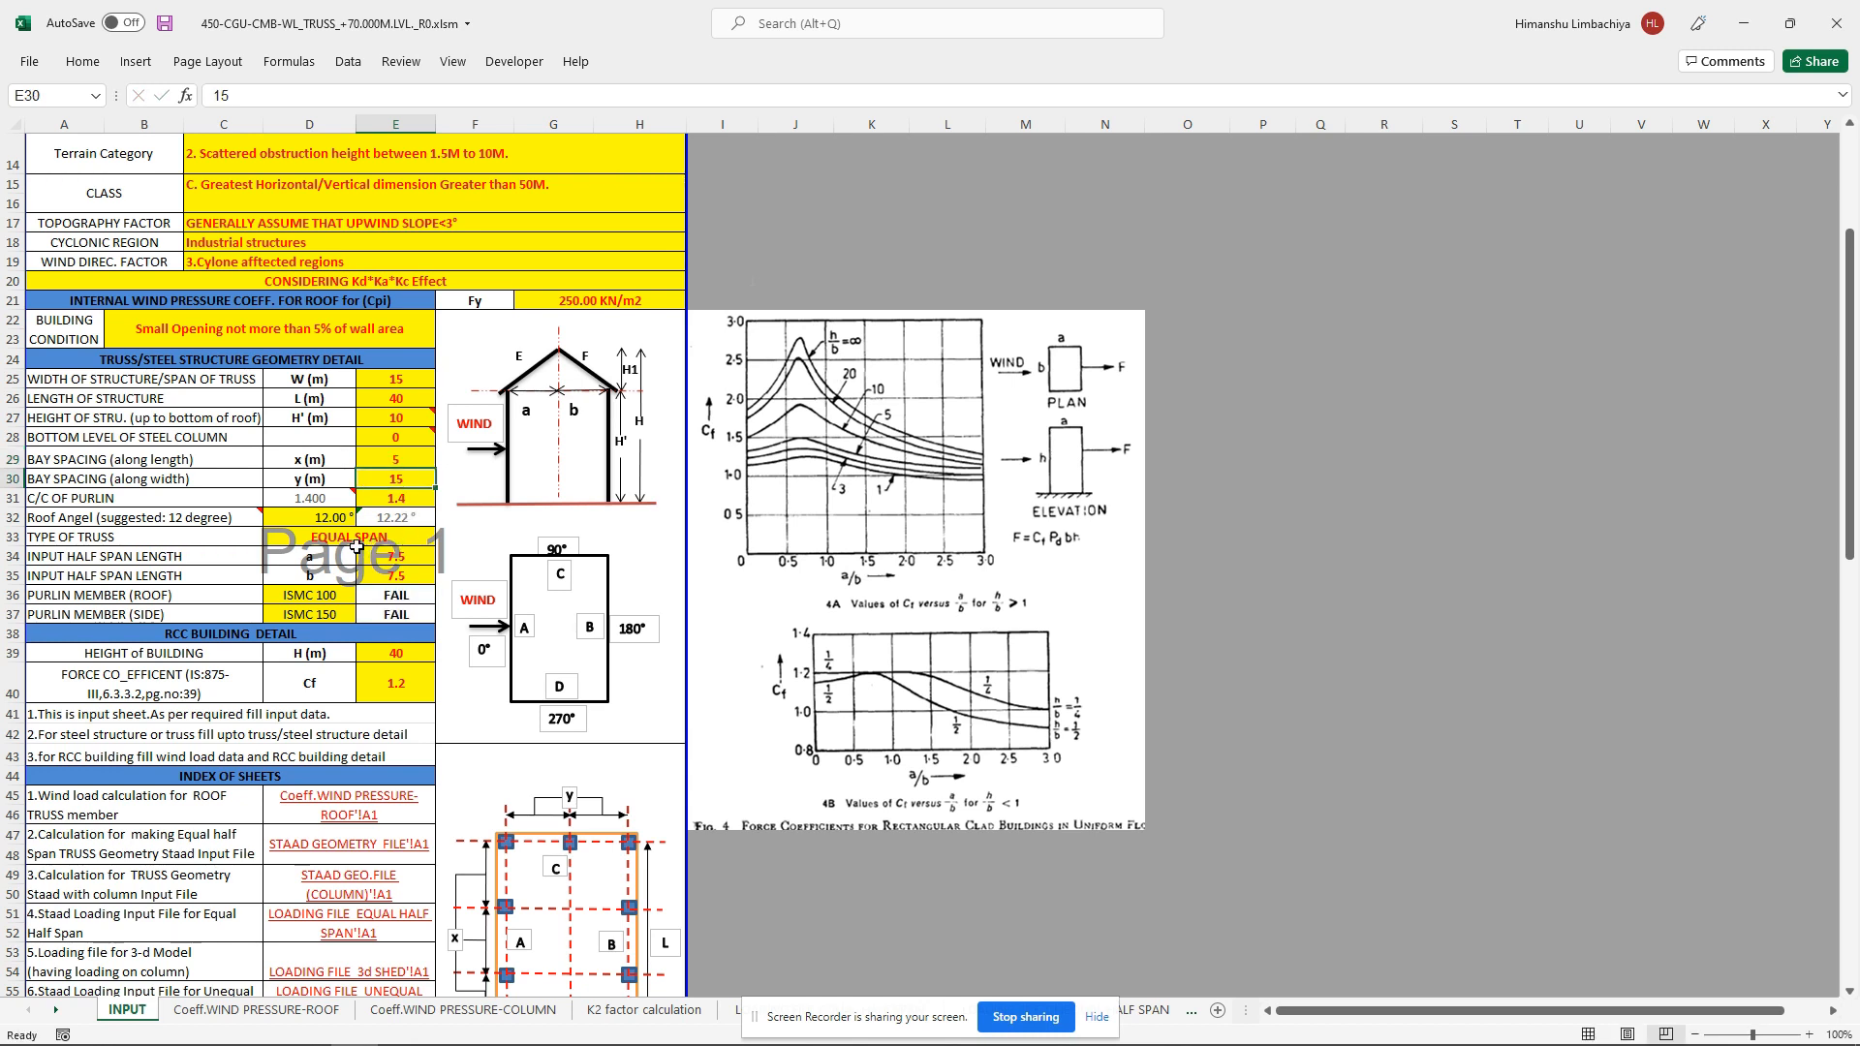
Step: Choose ISMC 125 as the roof purlin member
{"action": "left_click", "coordinate": [147, 539]}
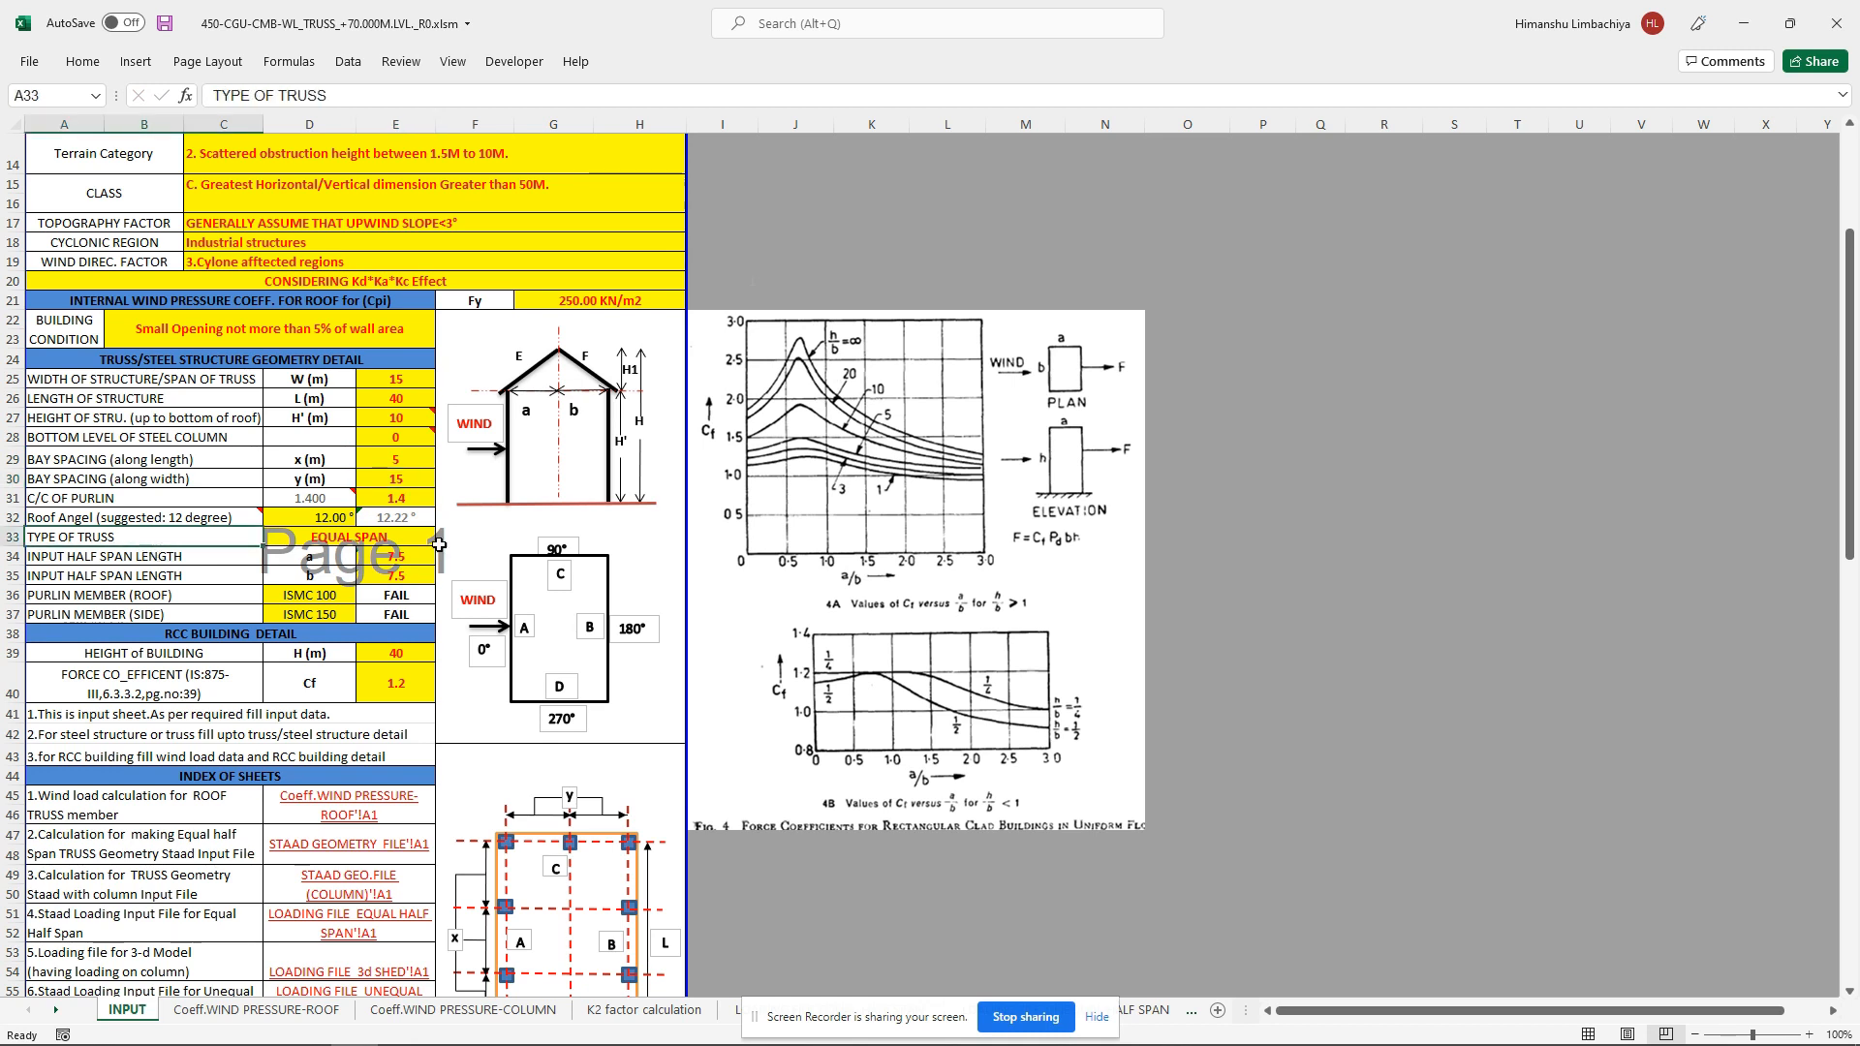
{"action": "left_click", "coordinate": [395, 537]}
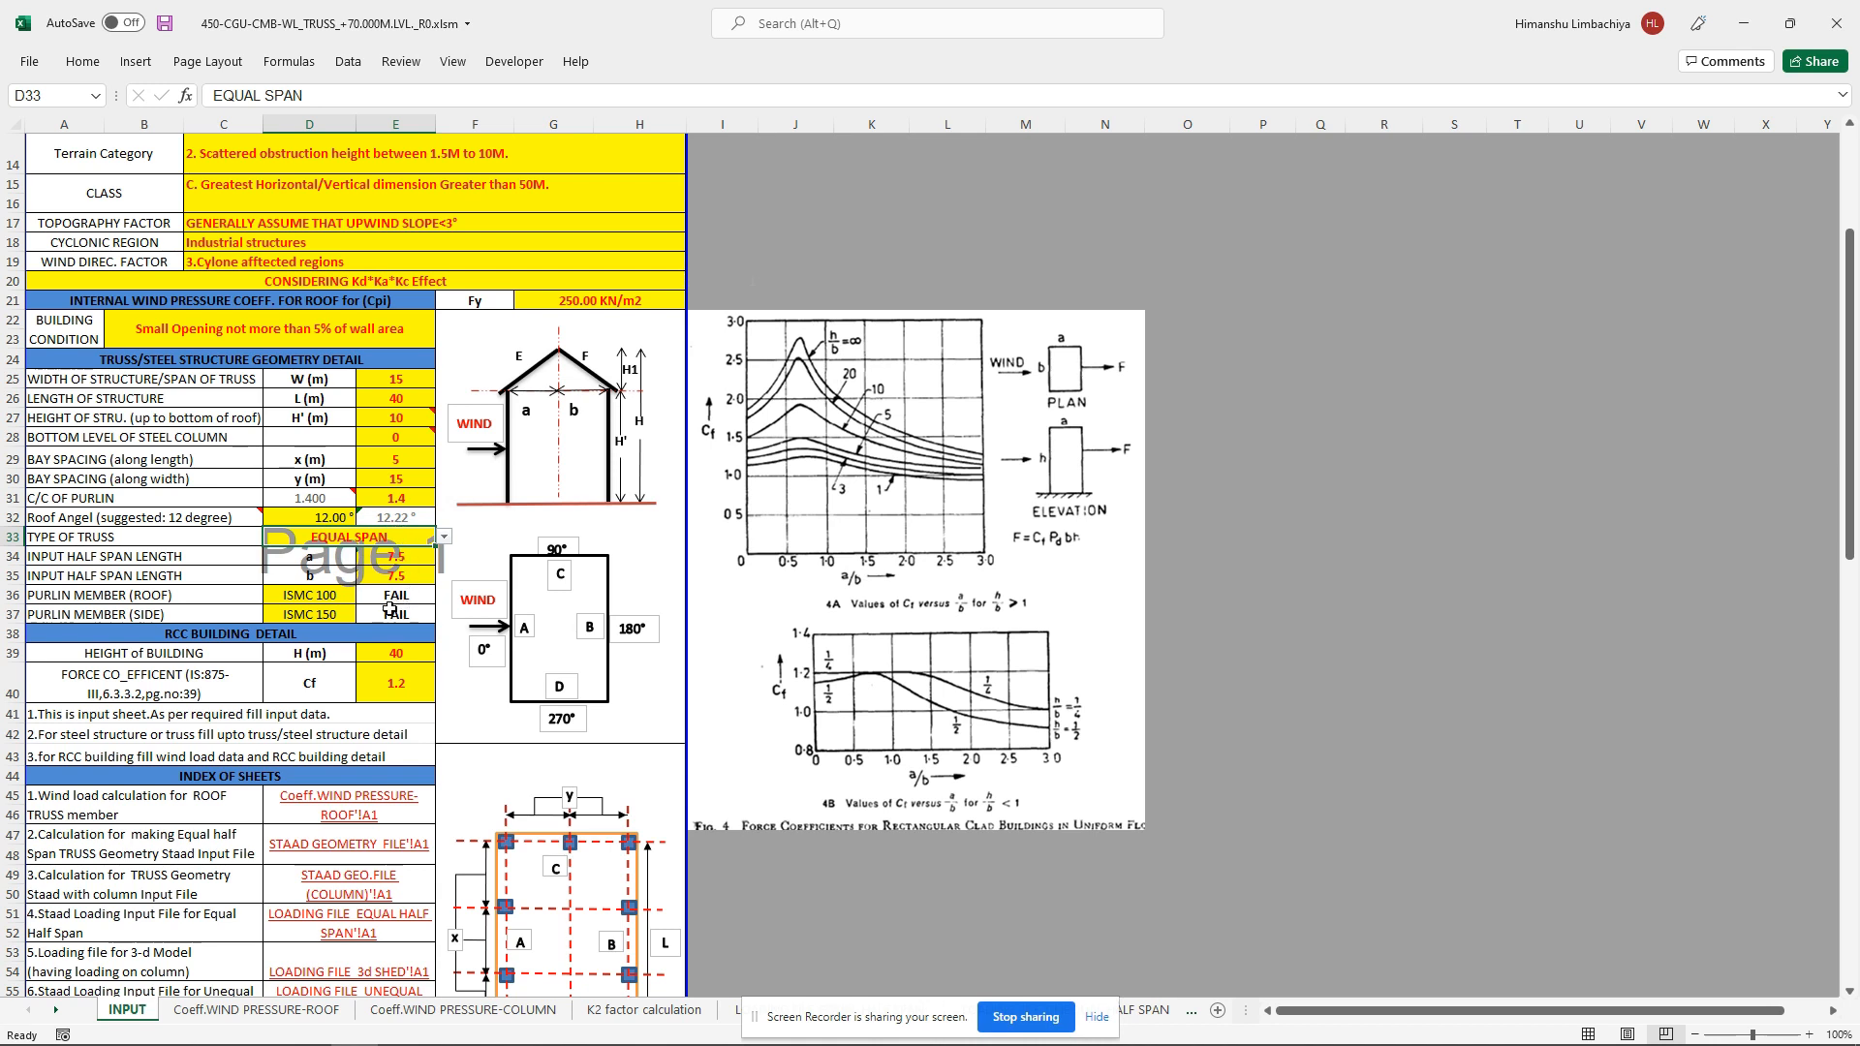
{"action": "left_click", "coordinate": [331, 593]}
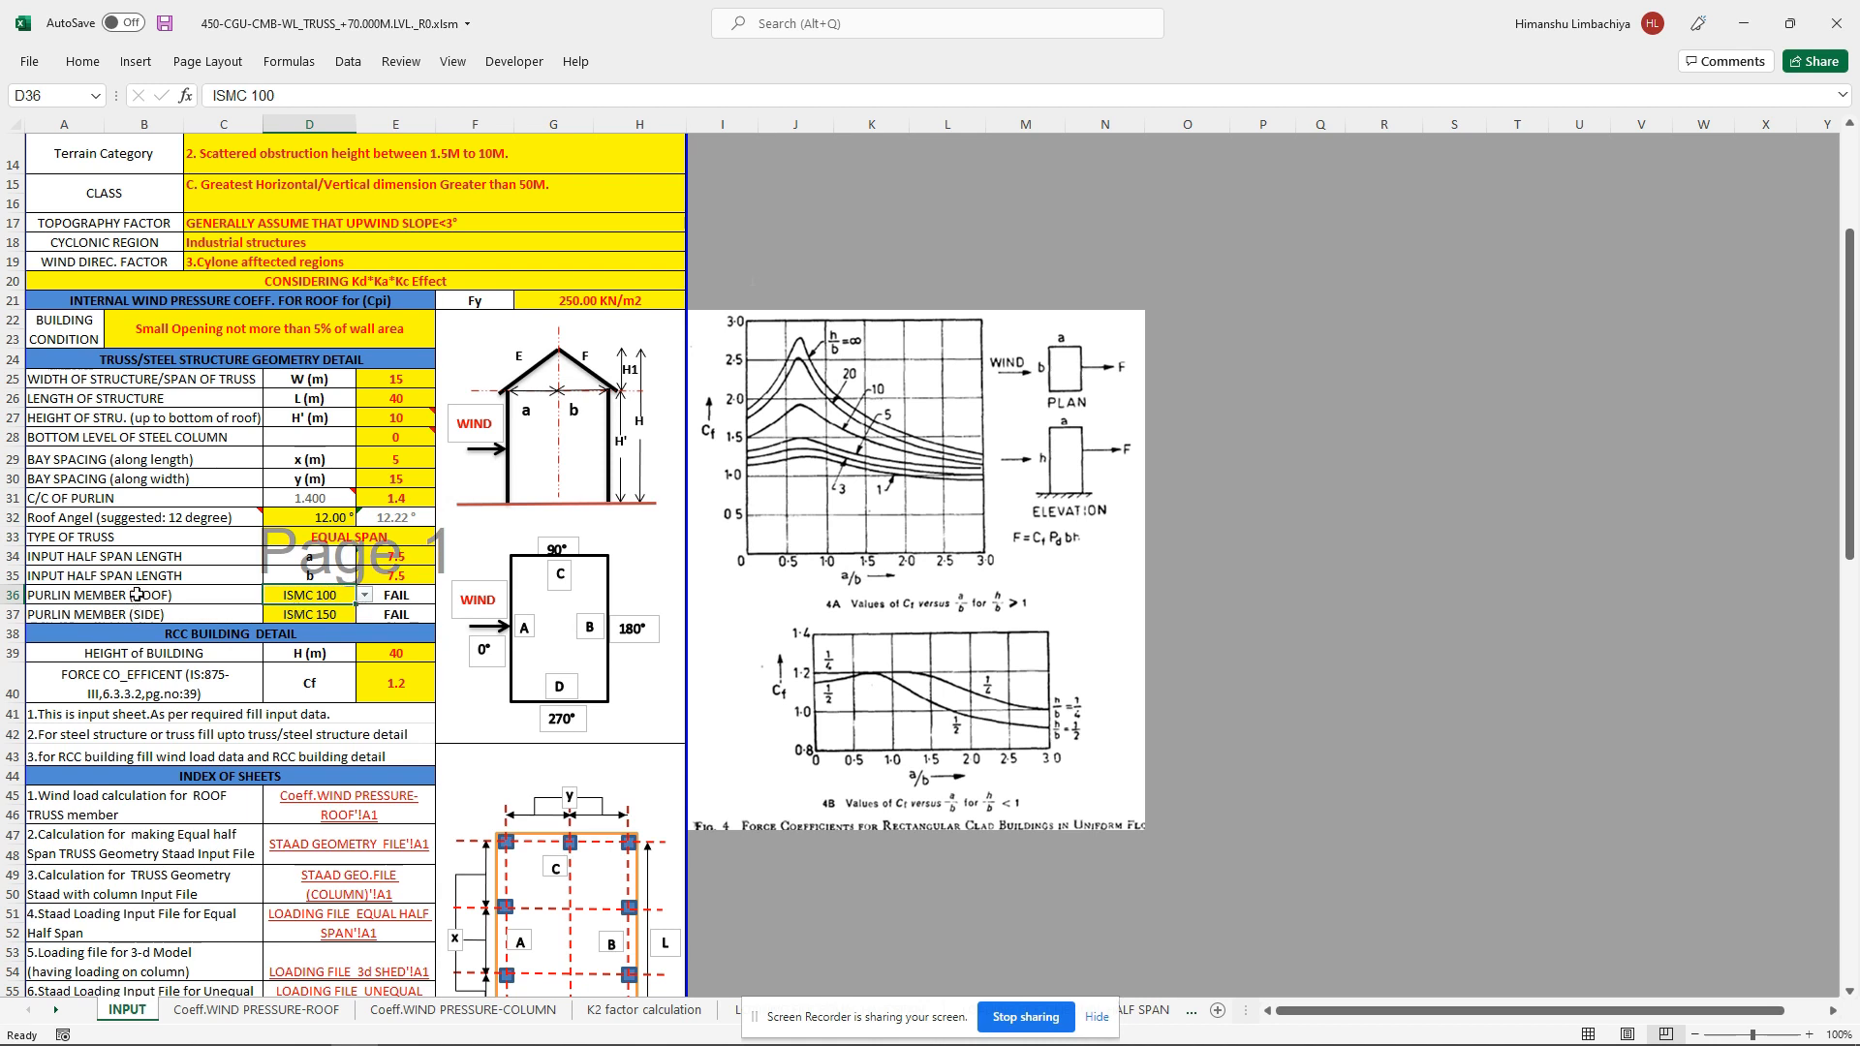
{"action": "left_click", "coordinate": [367, 596]}
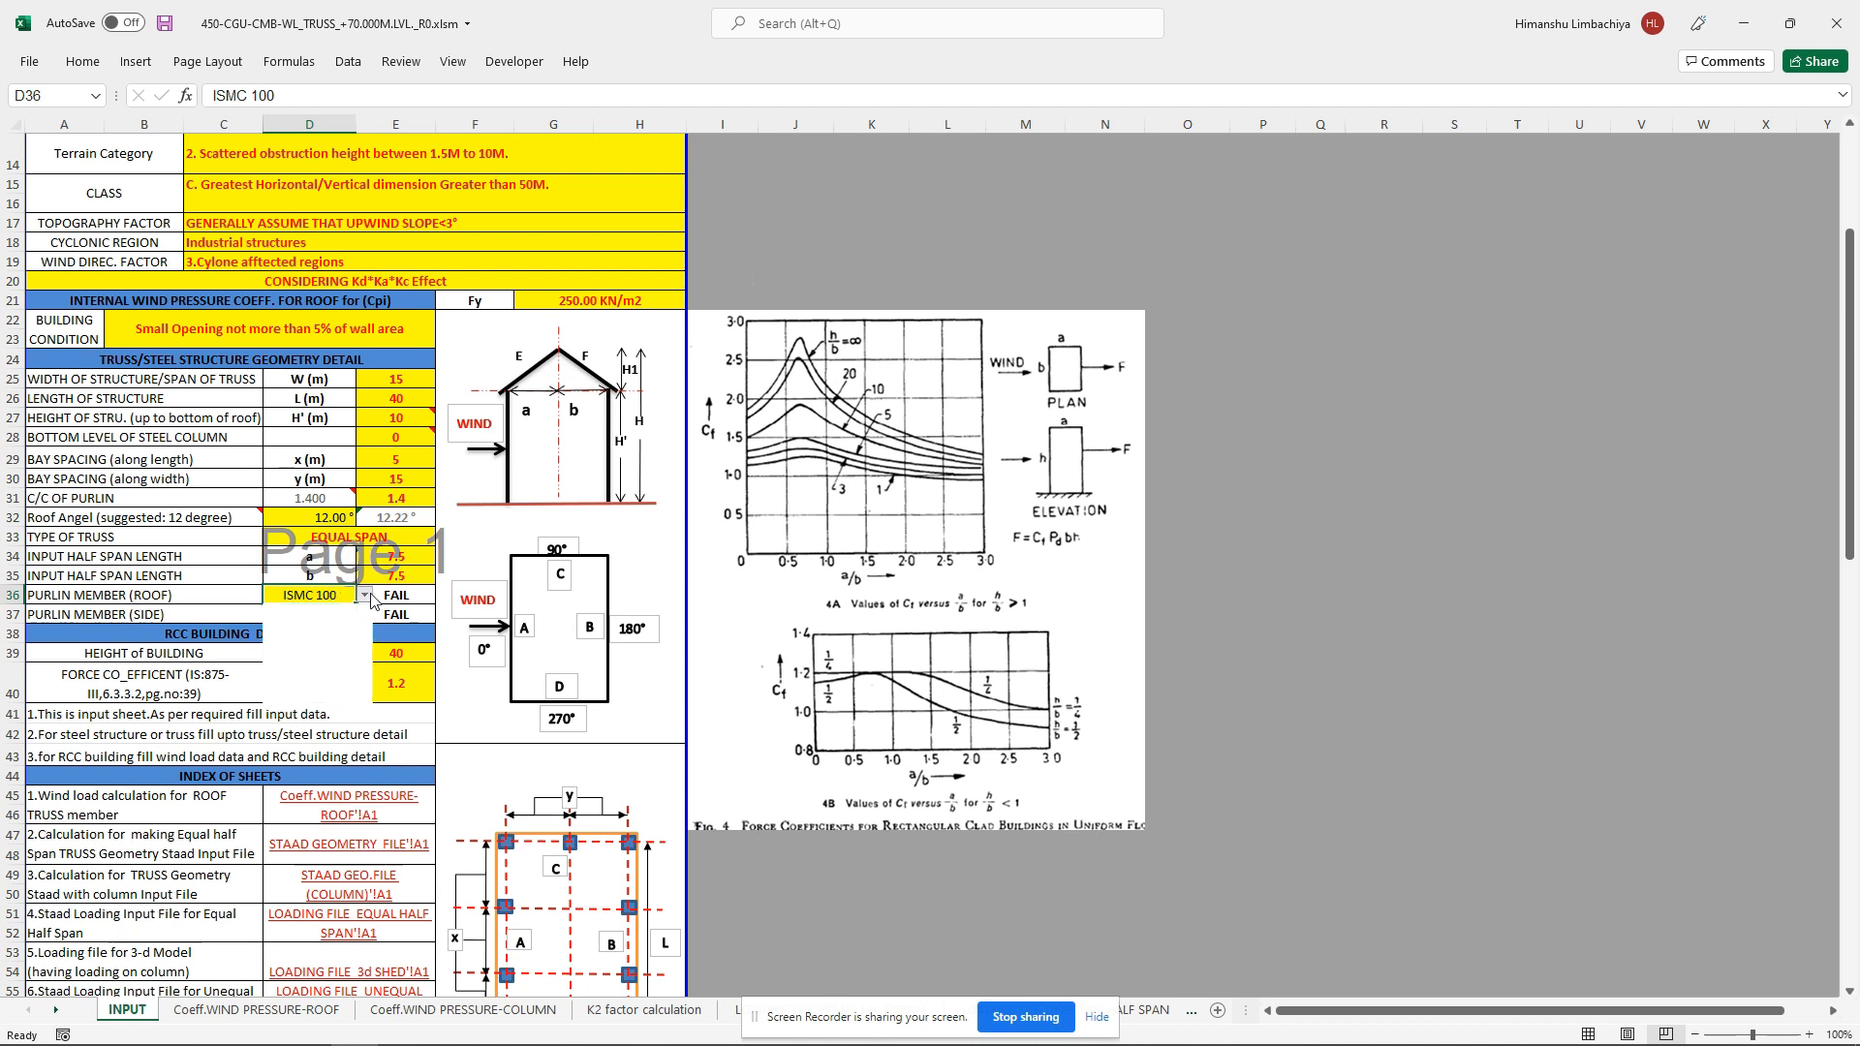
{"action": "left_click", "coordinate": [332, 623]}
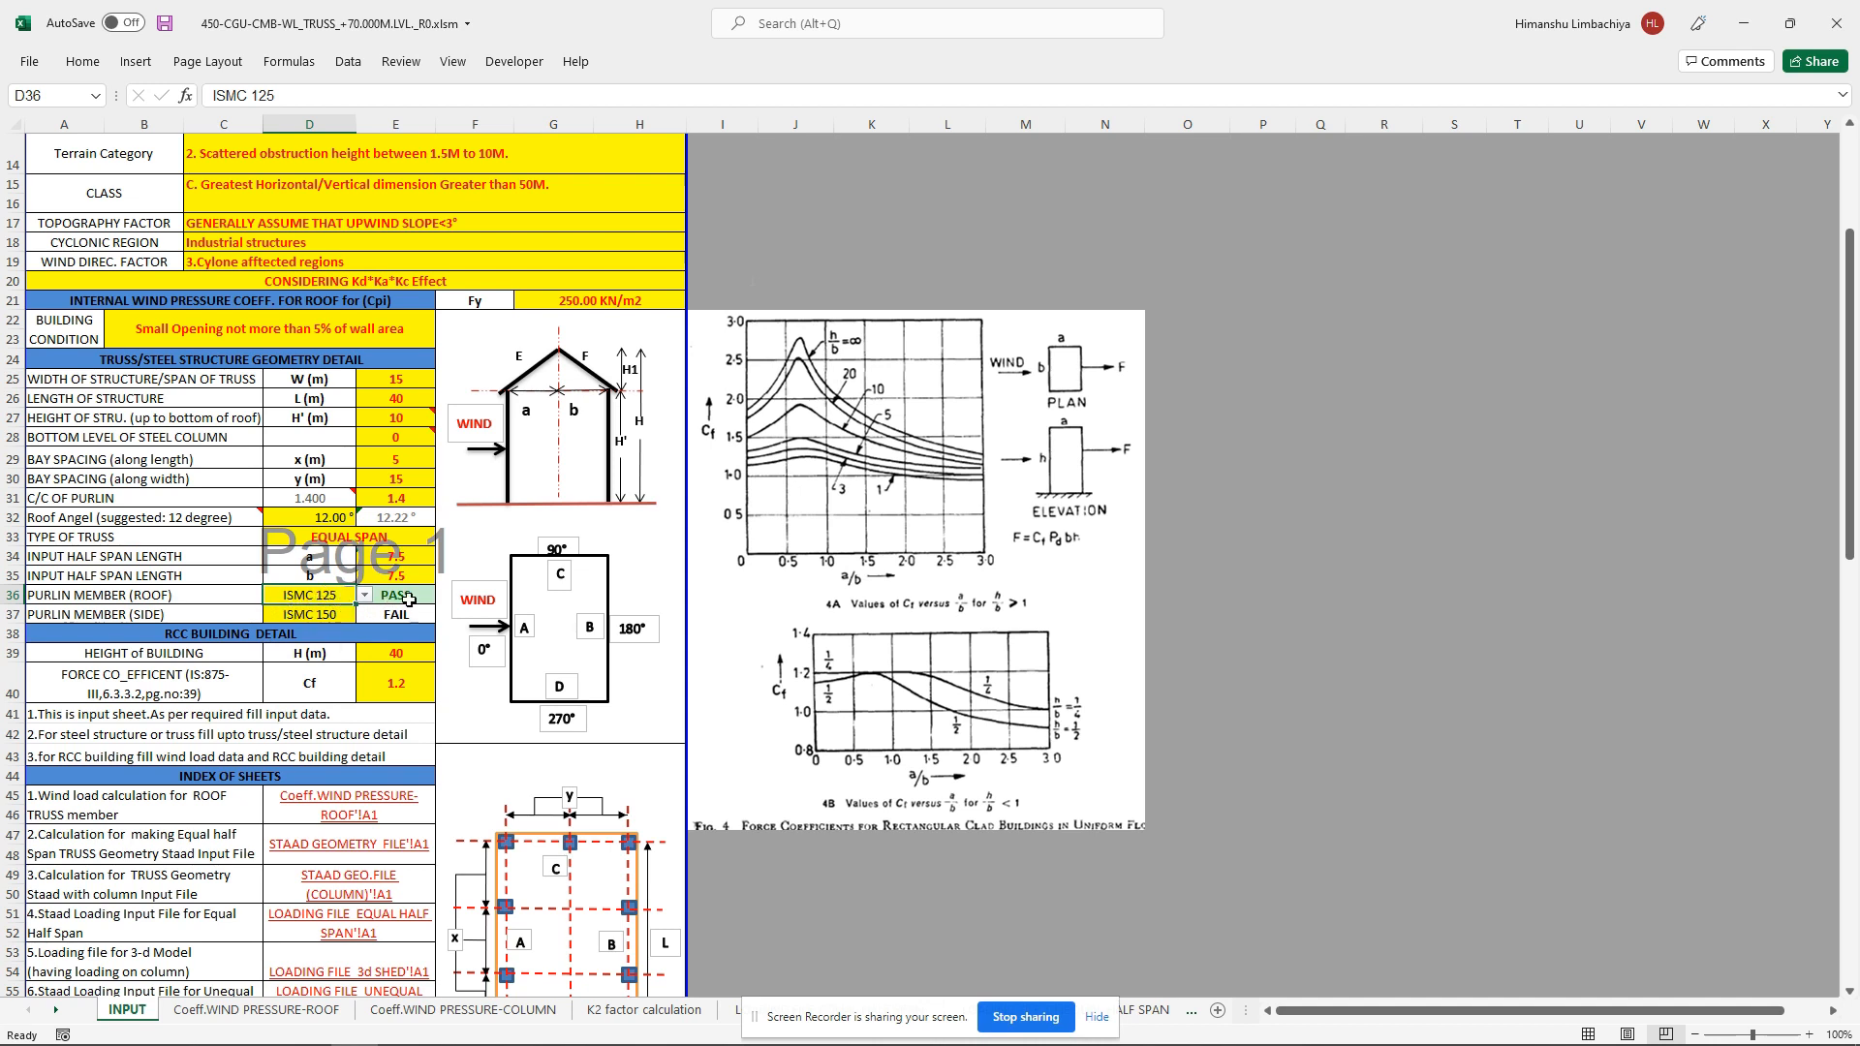
Step: Choose ISMC 175 as the side purlin member
{"action": "left_click", "coordinate": [333, 614]}
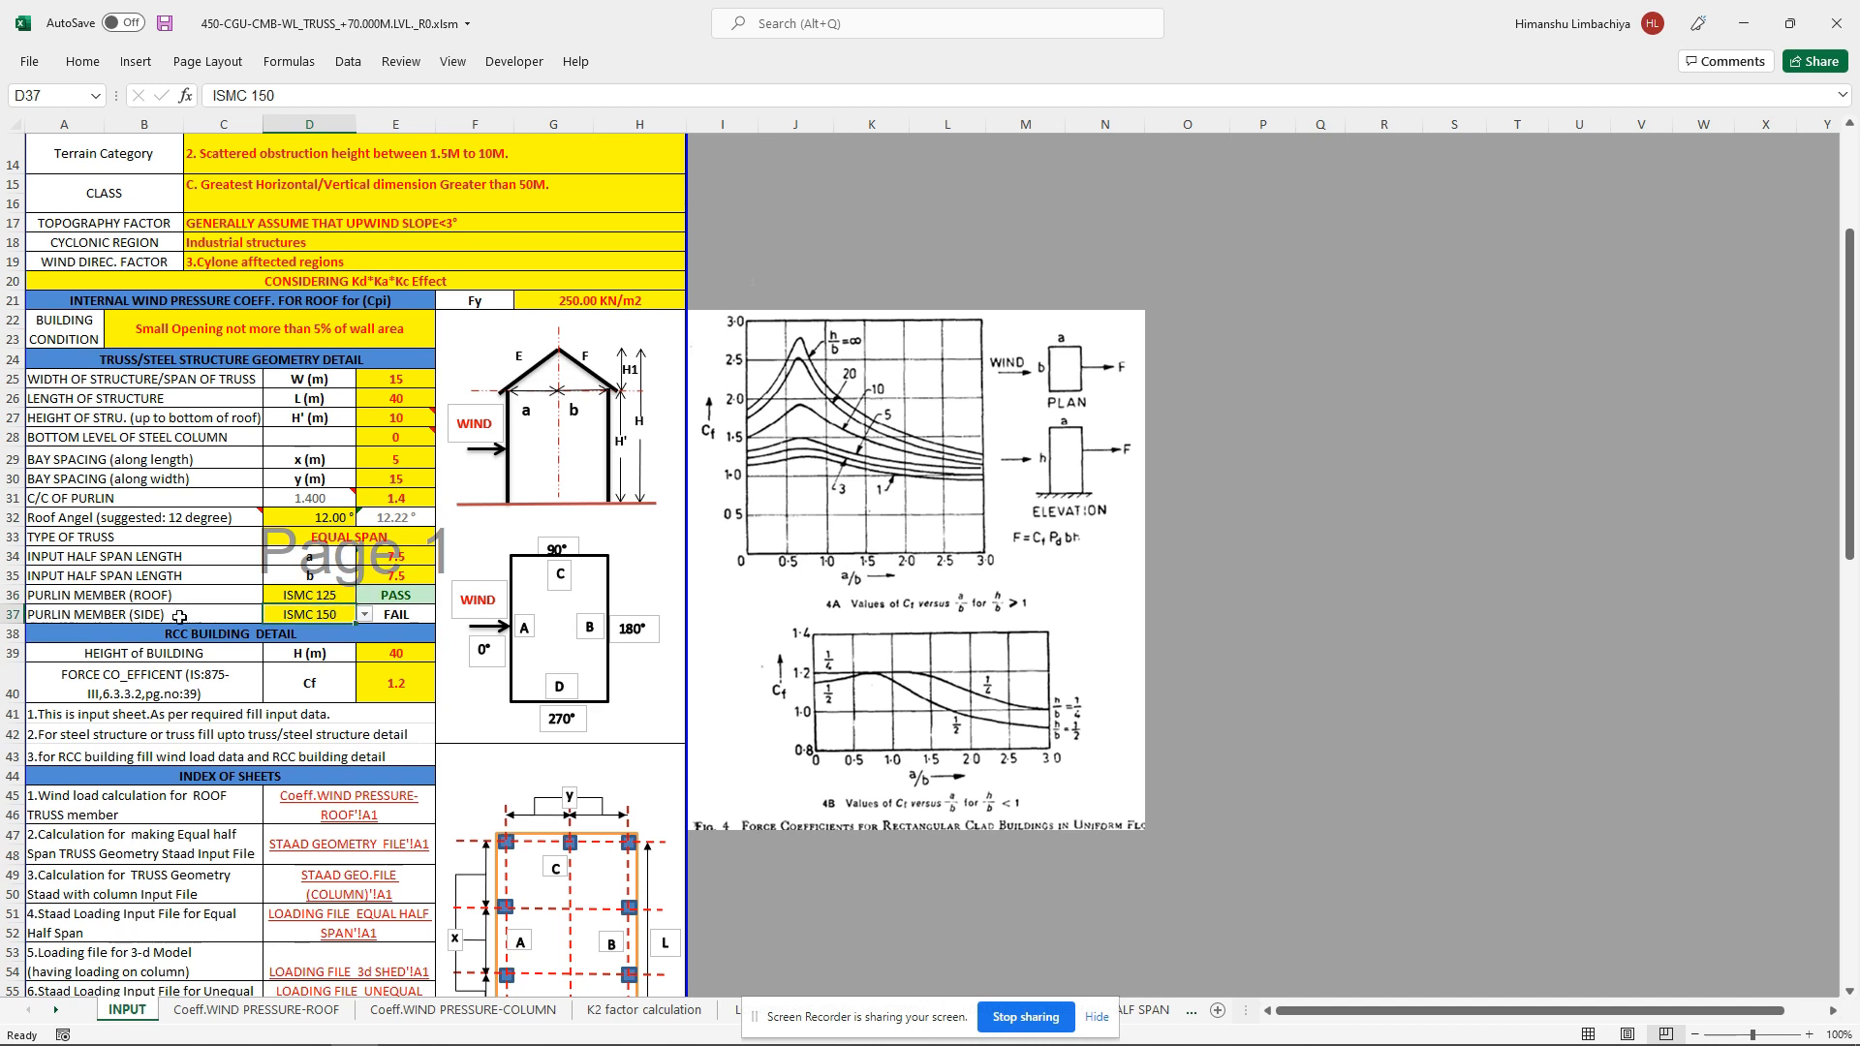
{"action": "left_click", "coordinate": [365, 615]}
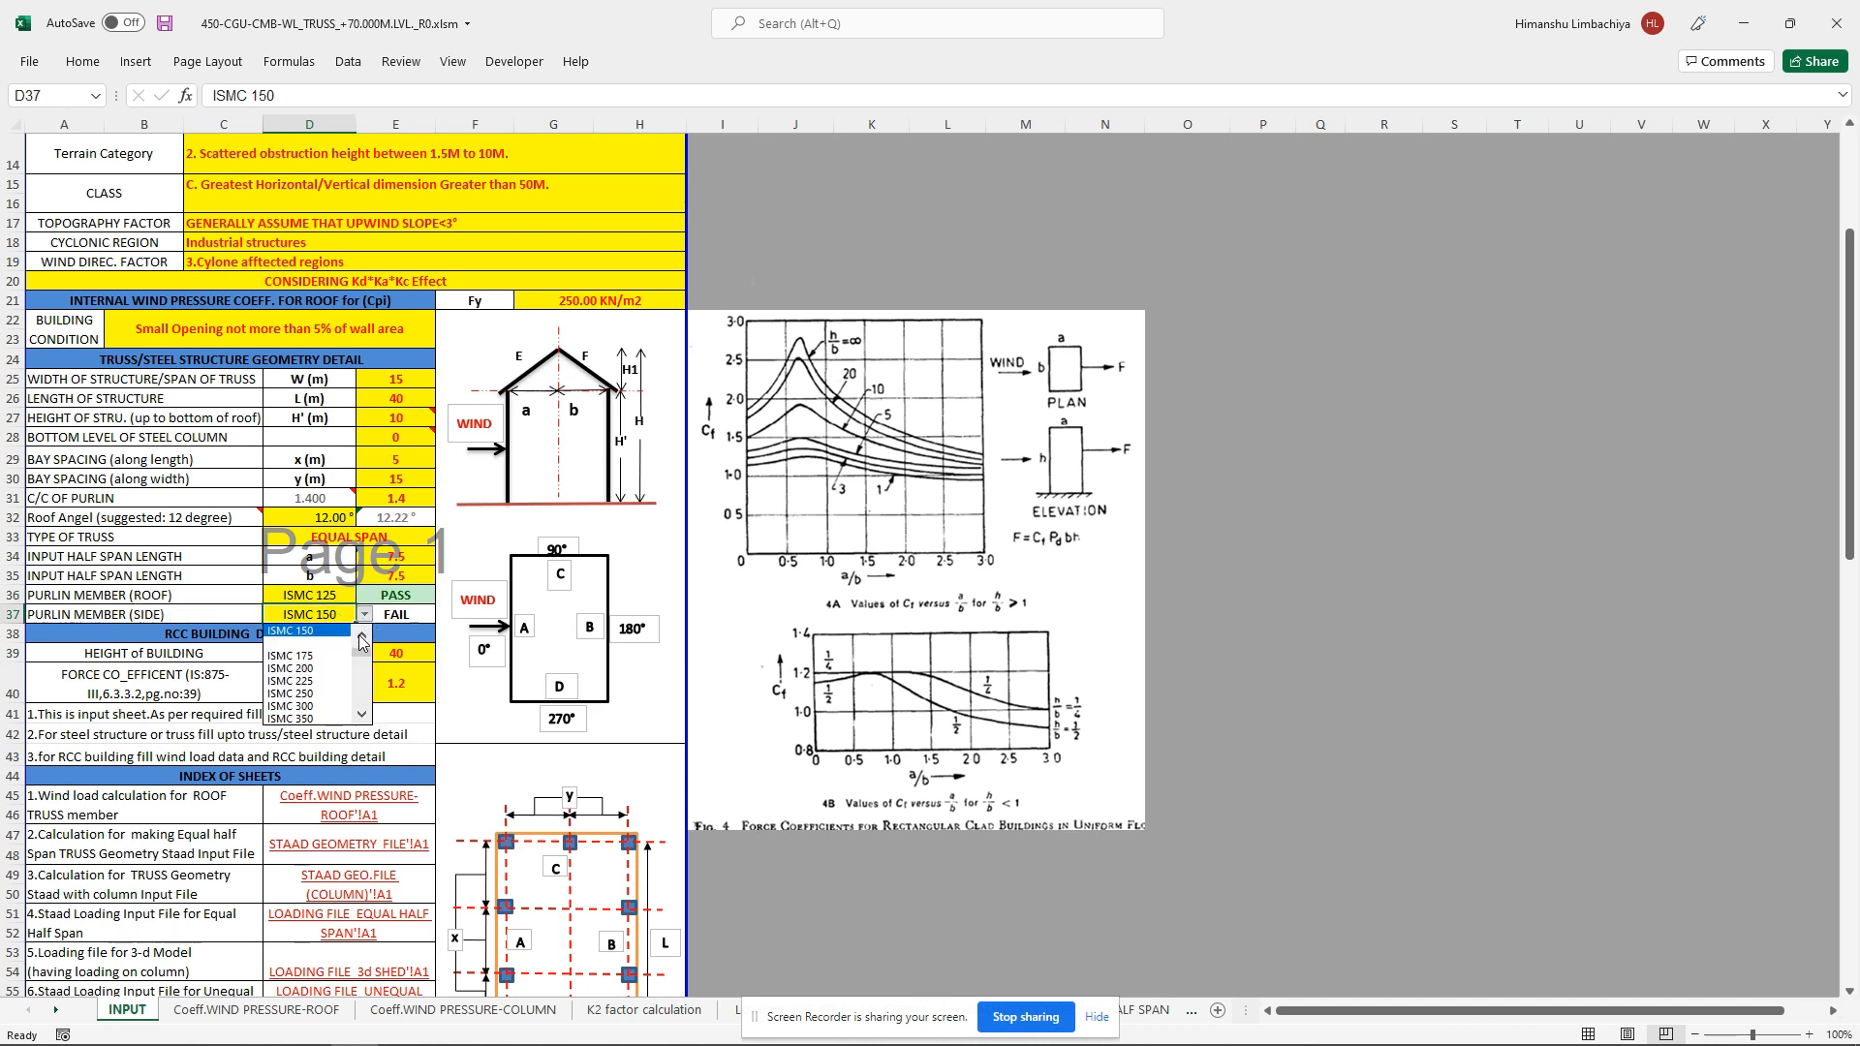
{"action": "left_click", "coordinate": [360, 639]}
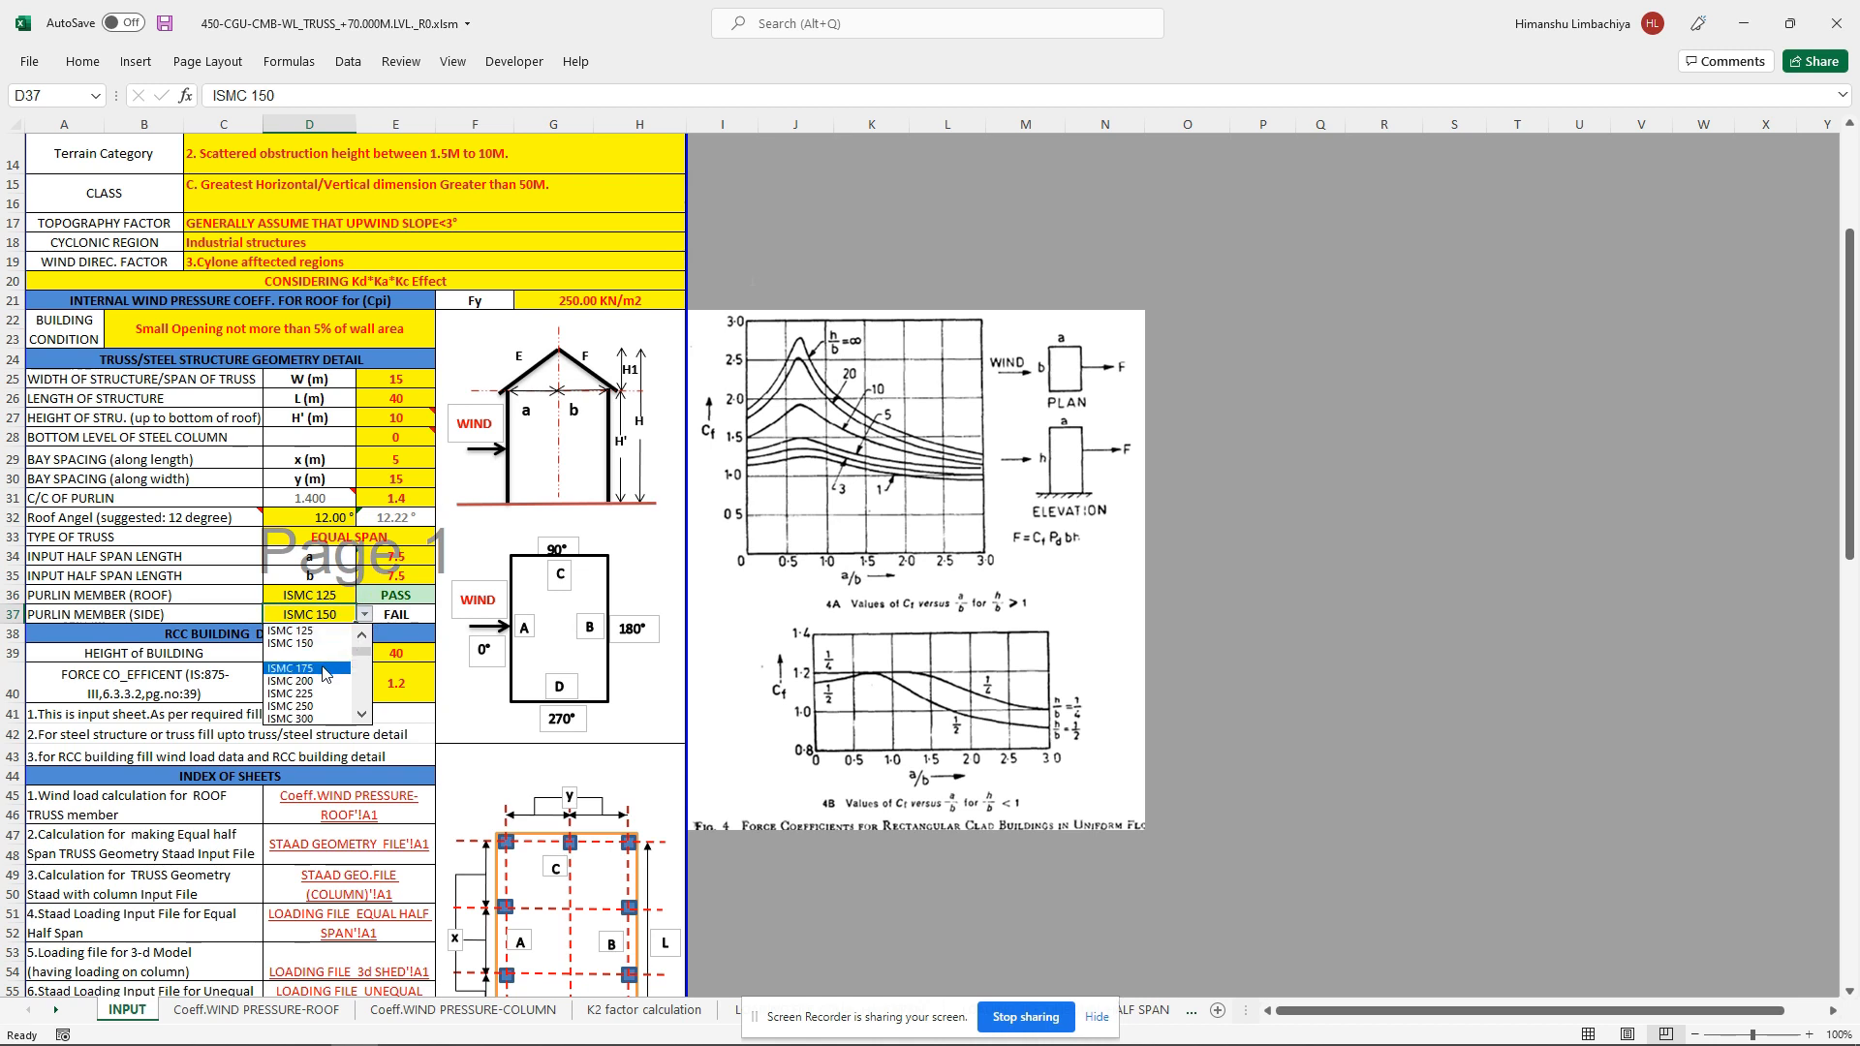
{"action": "left_click", "coordinate": [325, 670]}
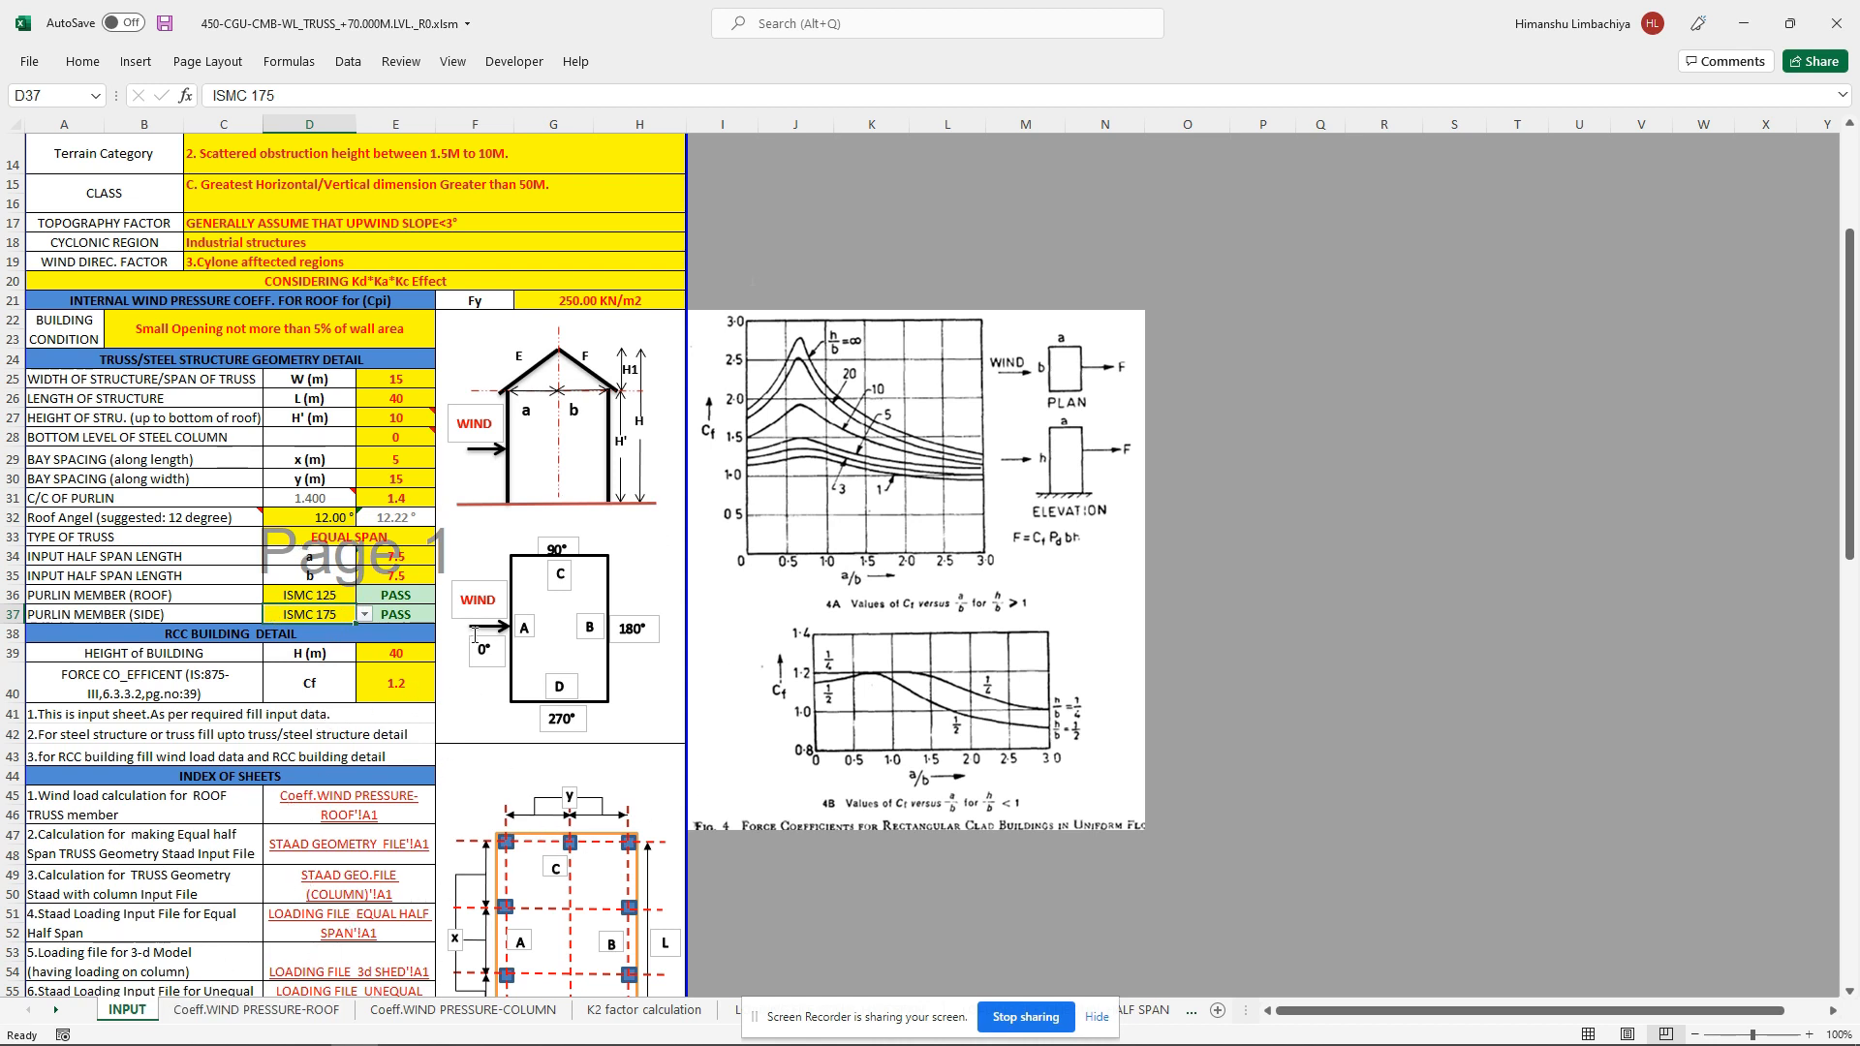
Step: Review the roof and column wind pressure sheets, the K2 factor calculation and the STAAD loading file sheets
{"action": "left_click", "coordinate": [203, 1012]}
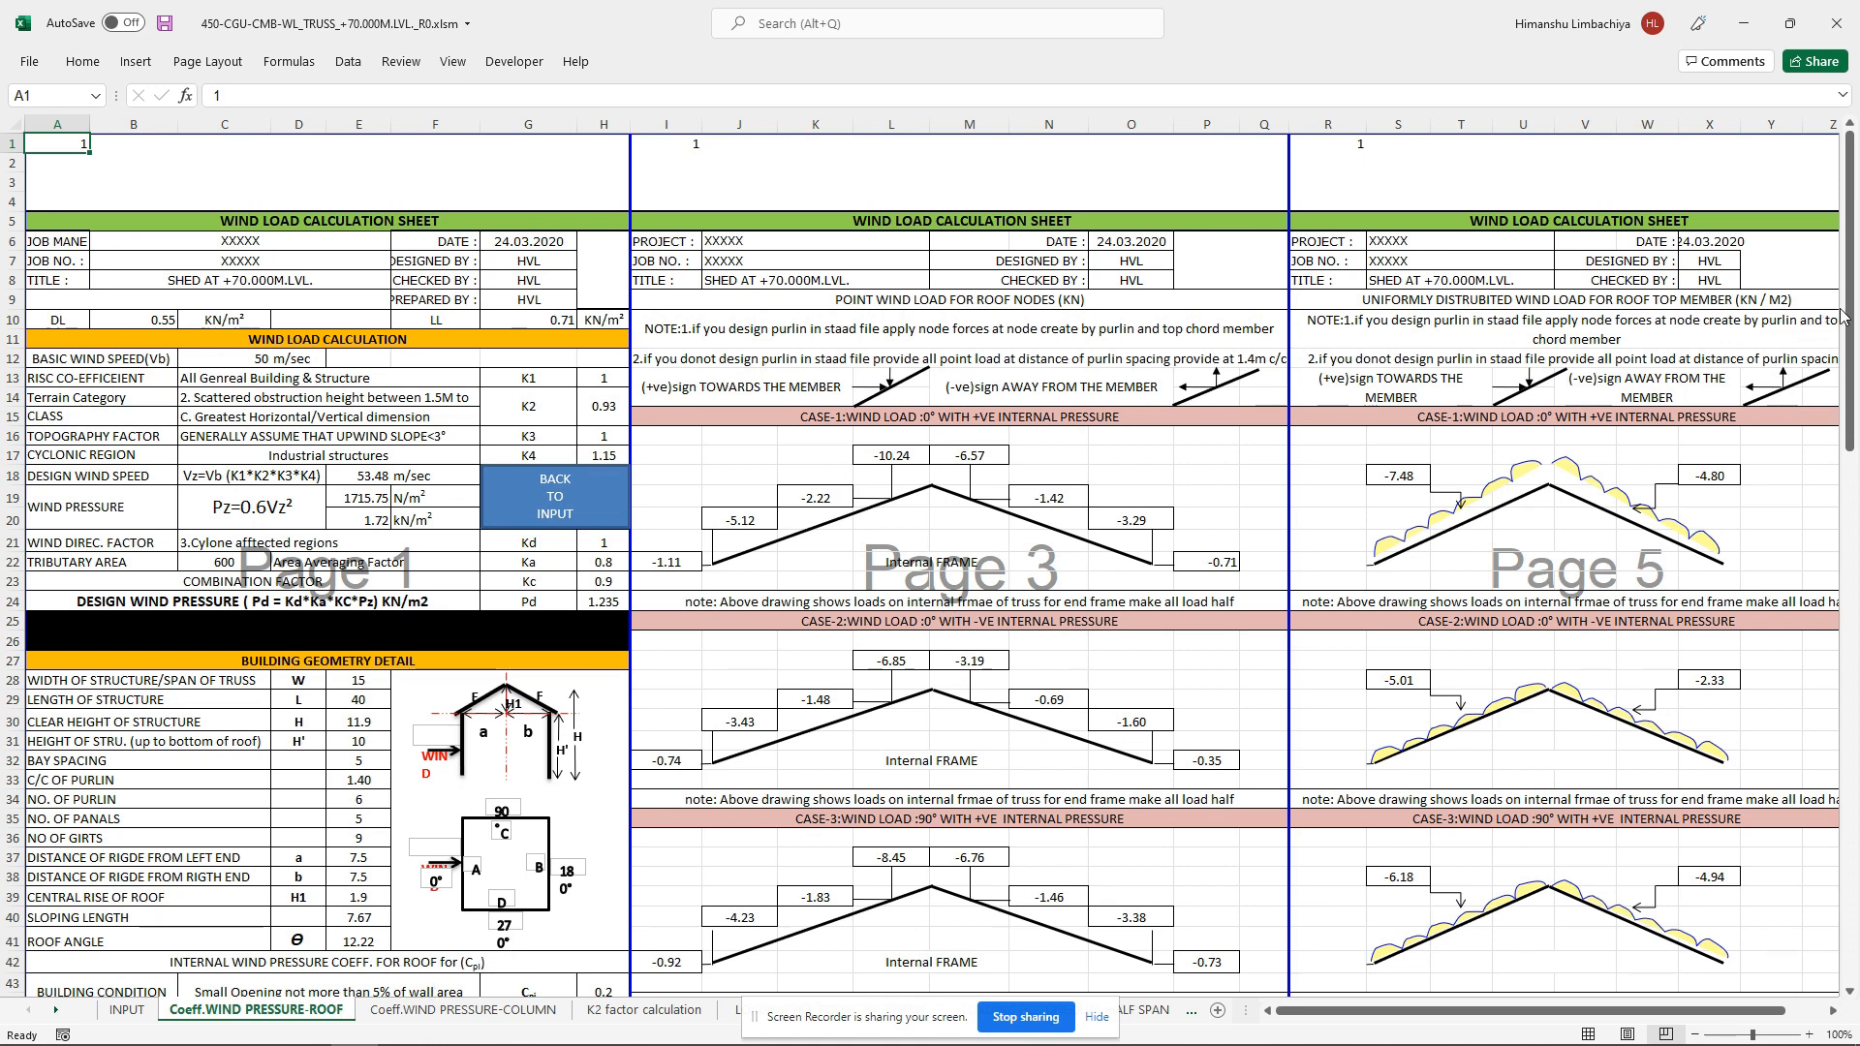
{"action": "left_click_drag", "start_coordinate": [1849, 322], "coordinate": [1853, 345]}
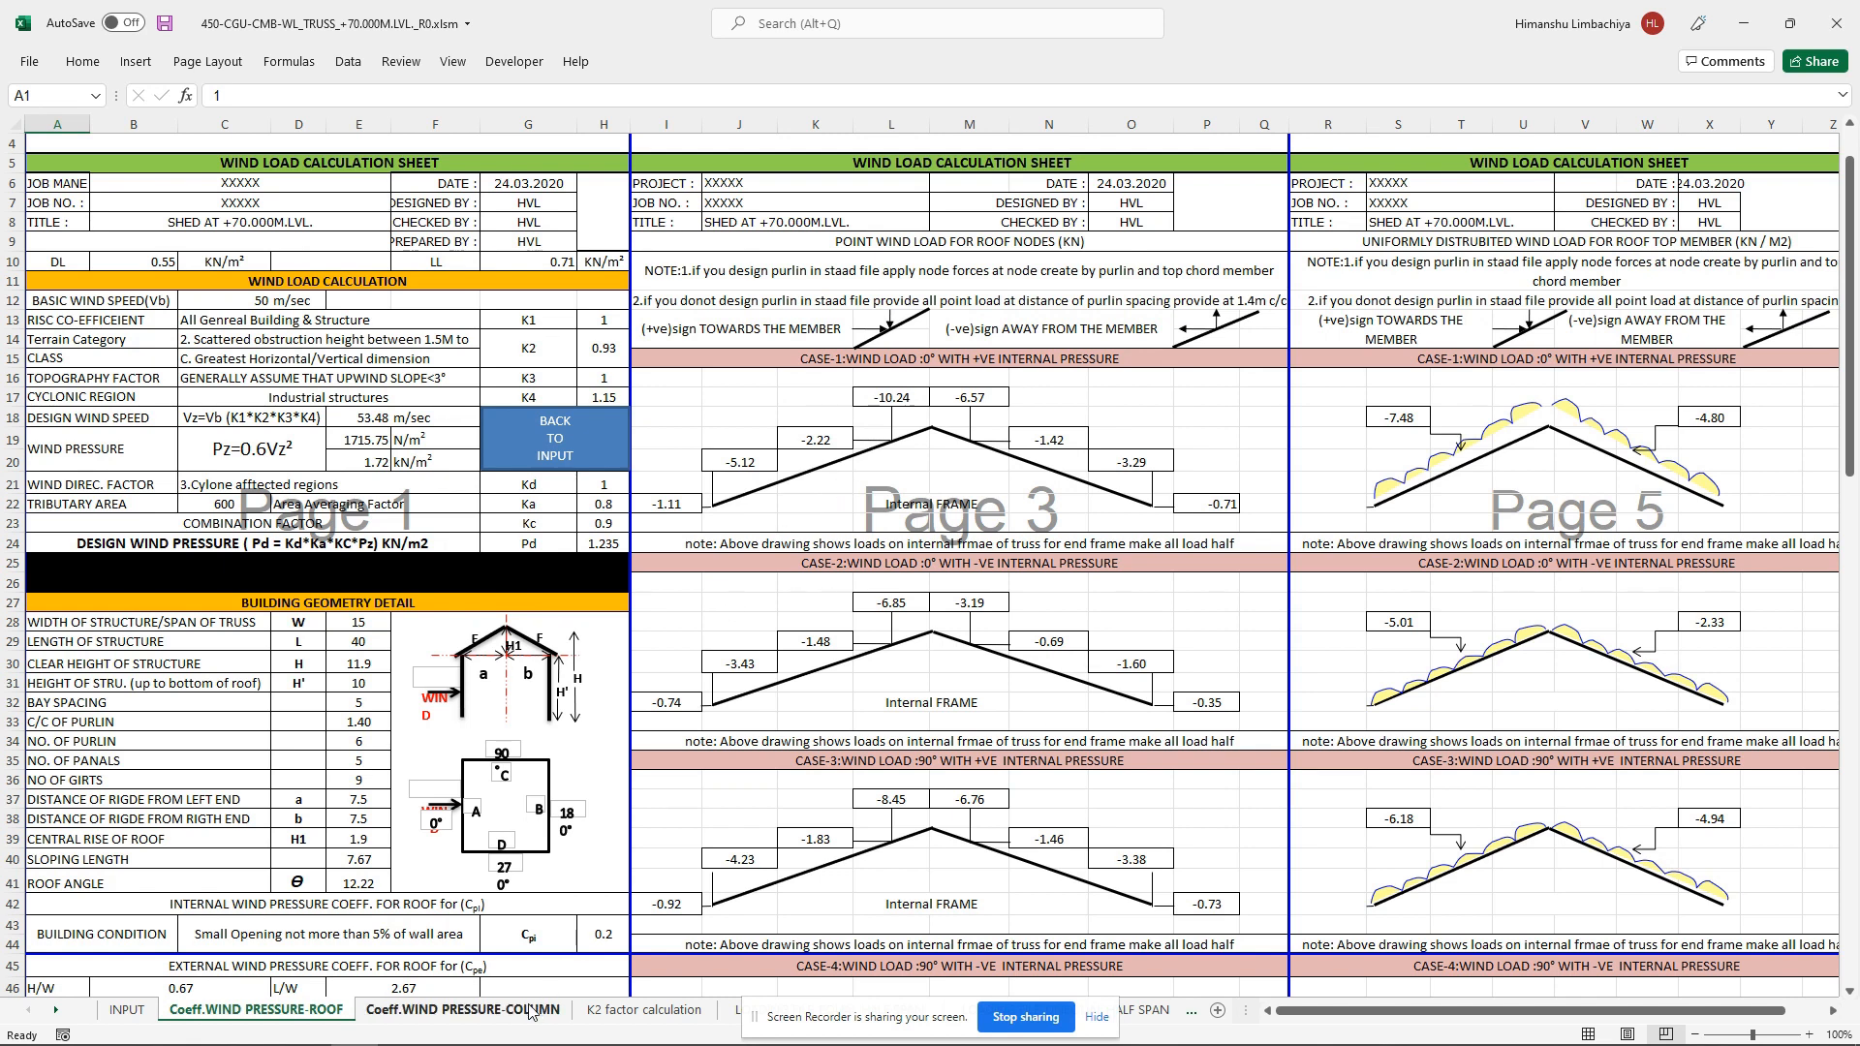
{"action": "left_click", "coordinate": [455, 1011]}
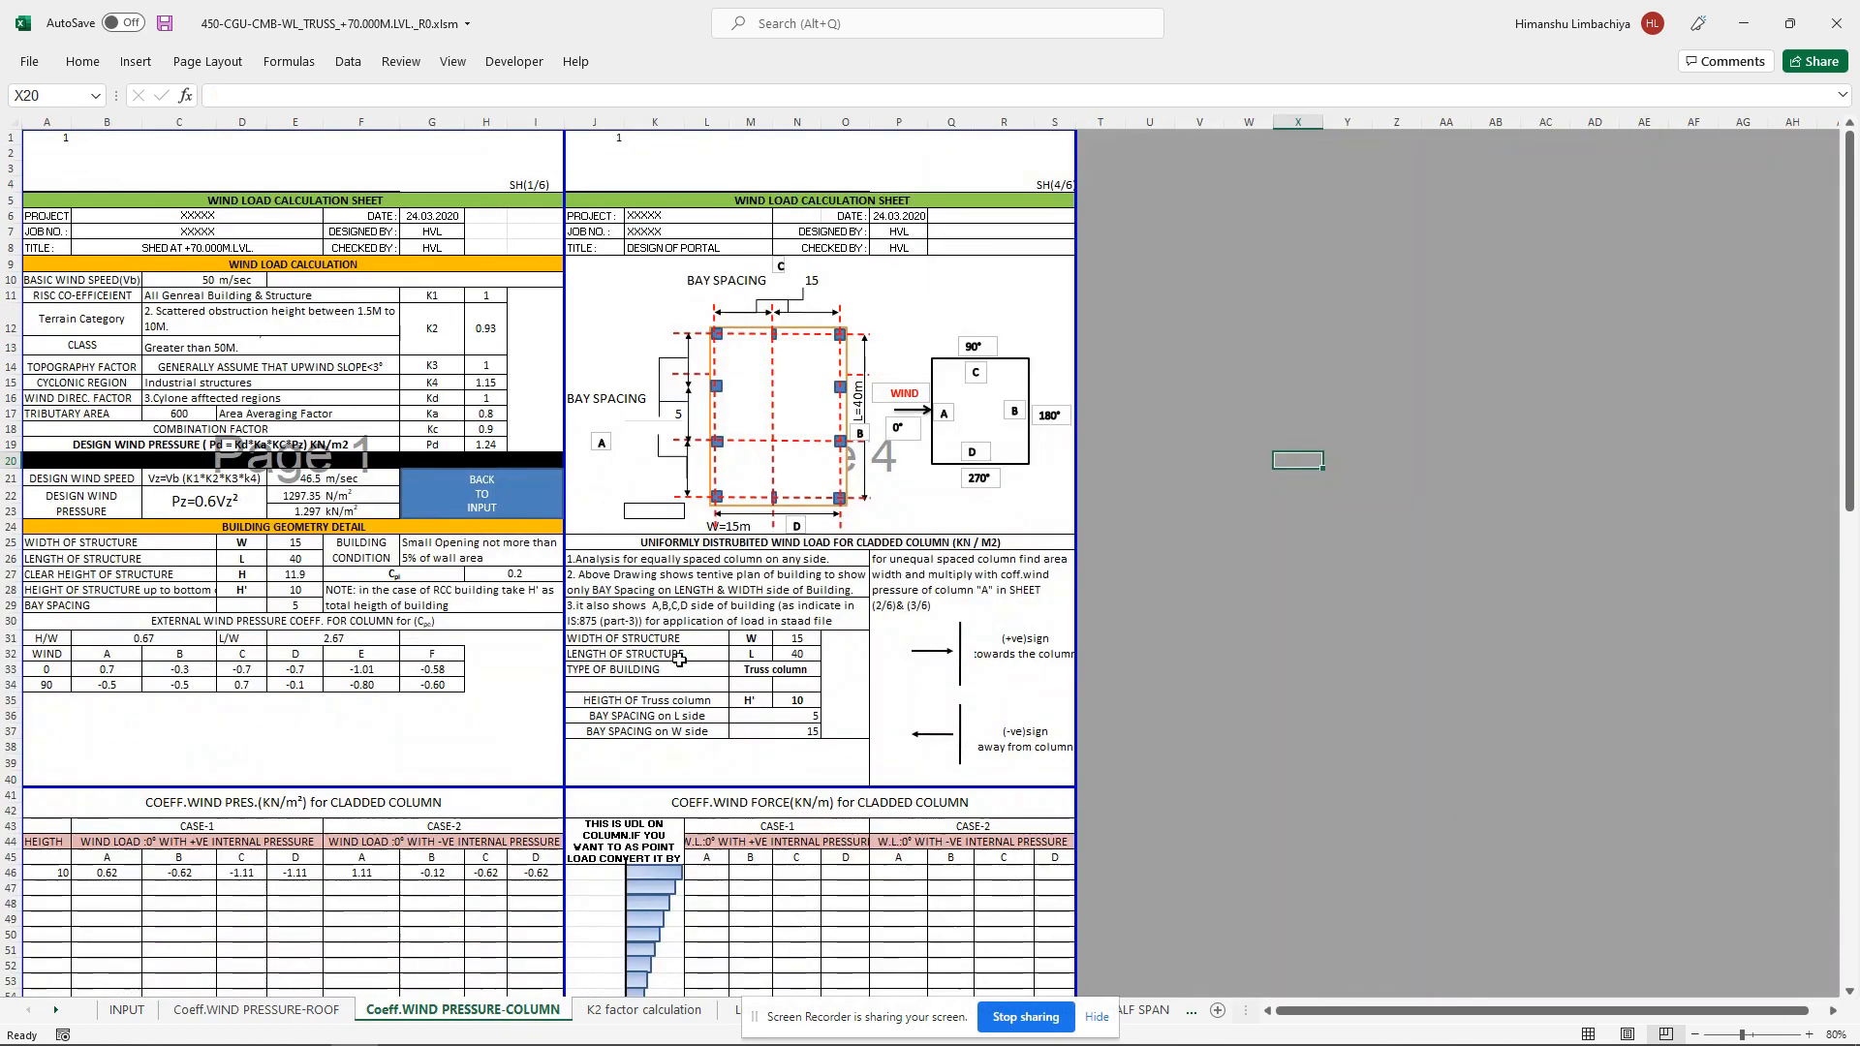
{"action": "left_click_drag", "start_coordinate": [1850, 344], "coordinate": [1833, 483]}
{"action": "mouse_move", "coordinate": [823, 1041]}
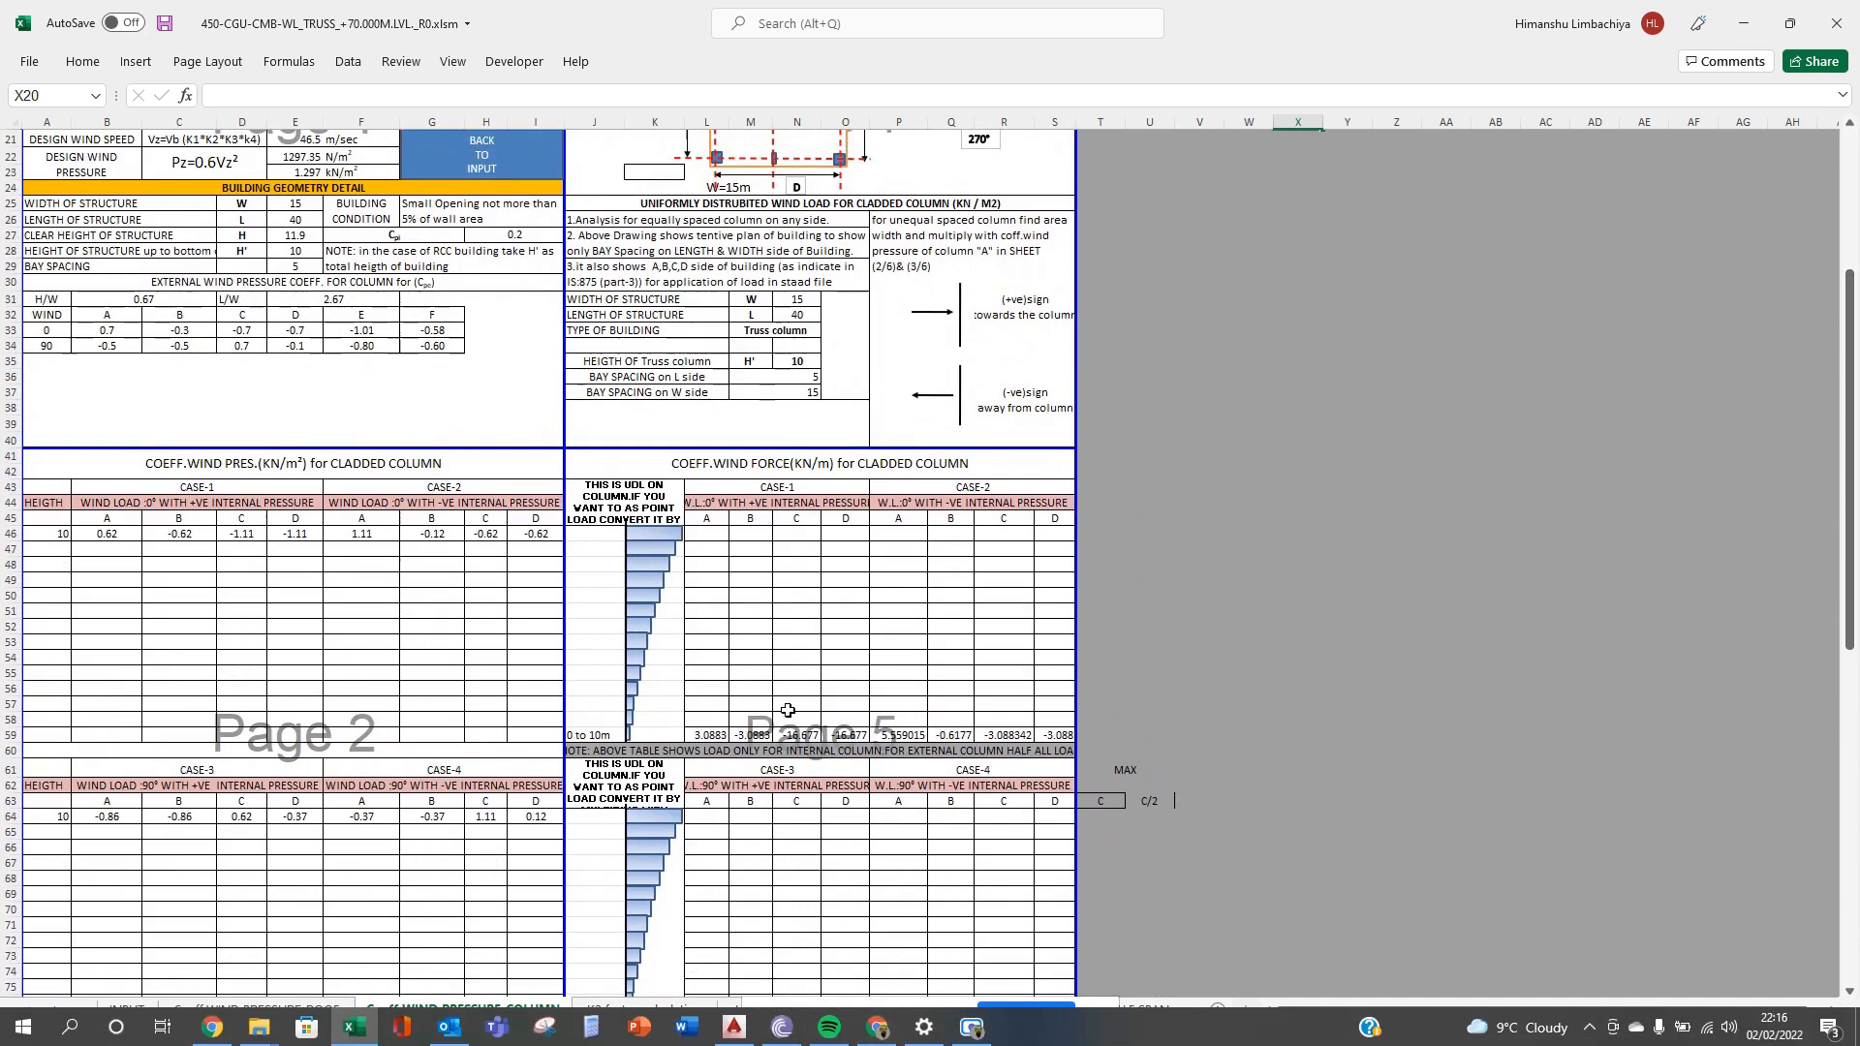
{"action": "left_click", "coordinate": [634, 1012]}
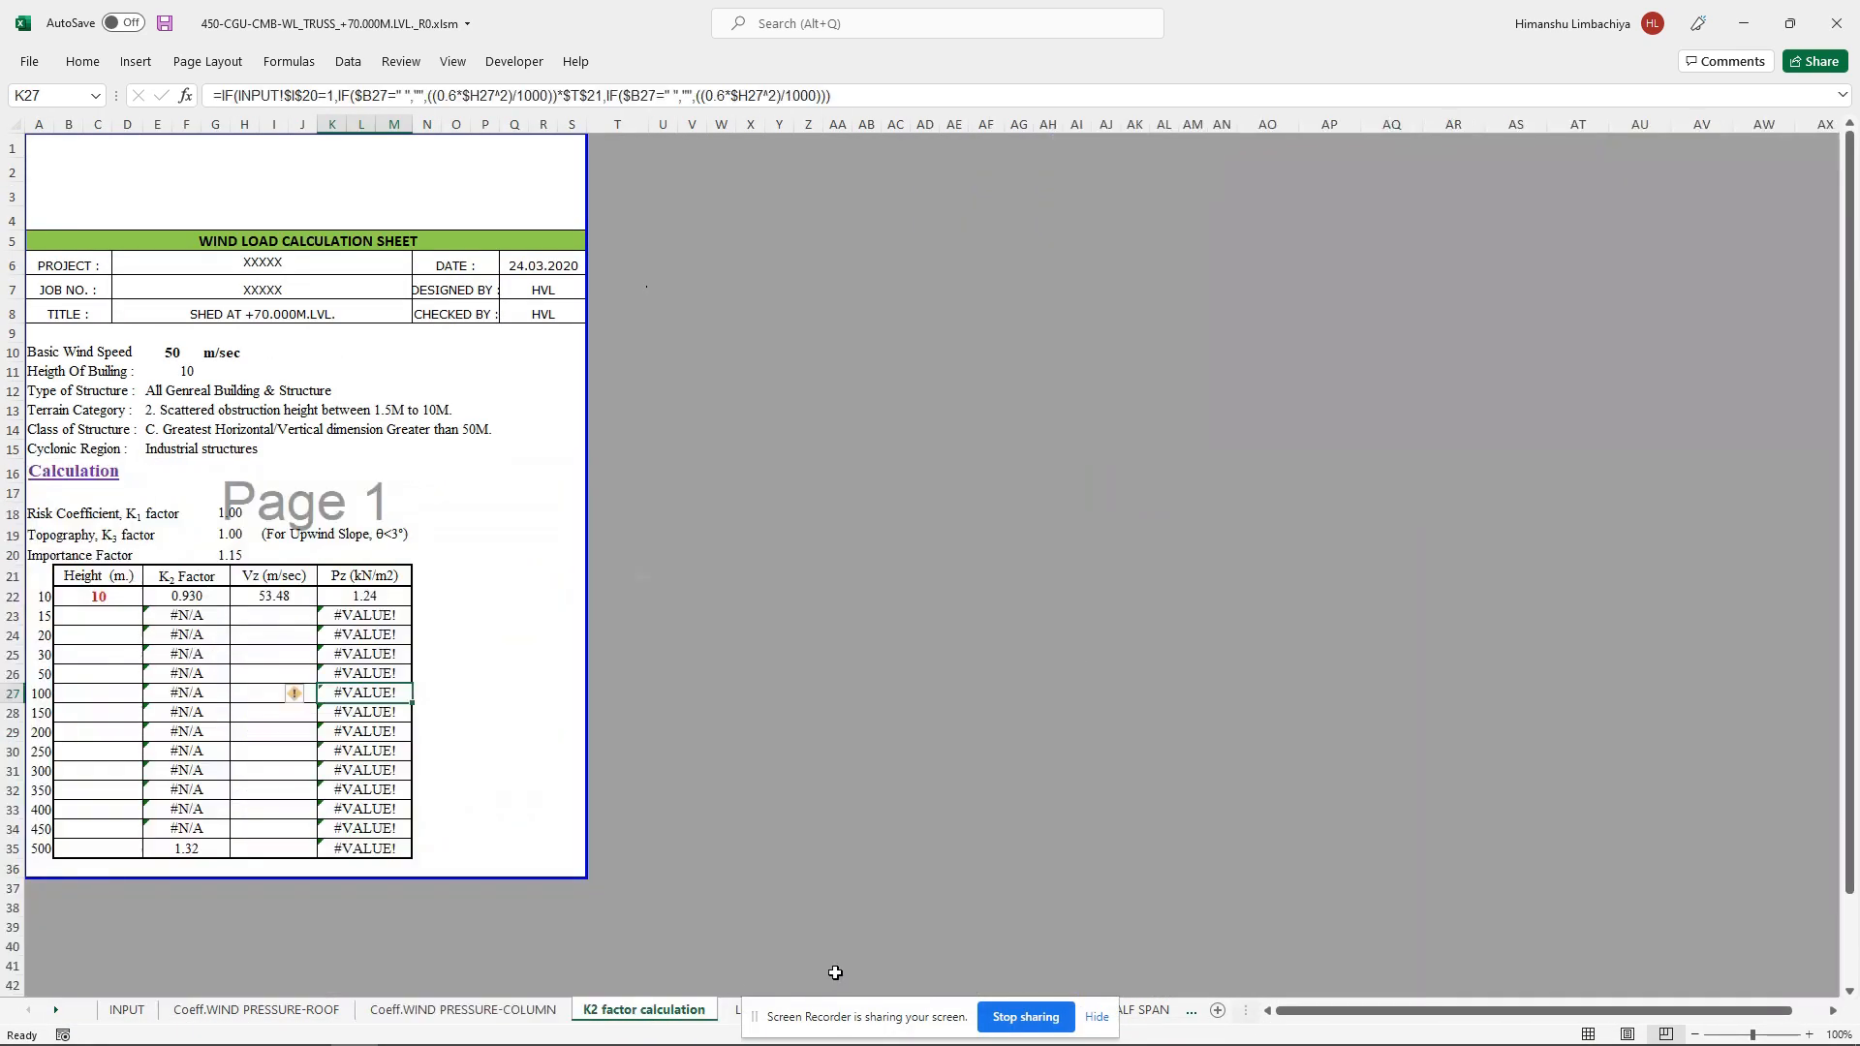
{"action": "left_click", "coordinate": [1095, 1017]}
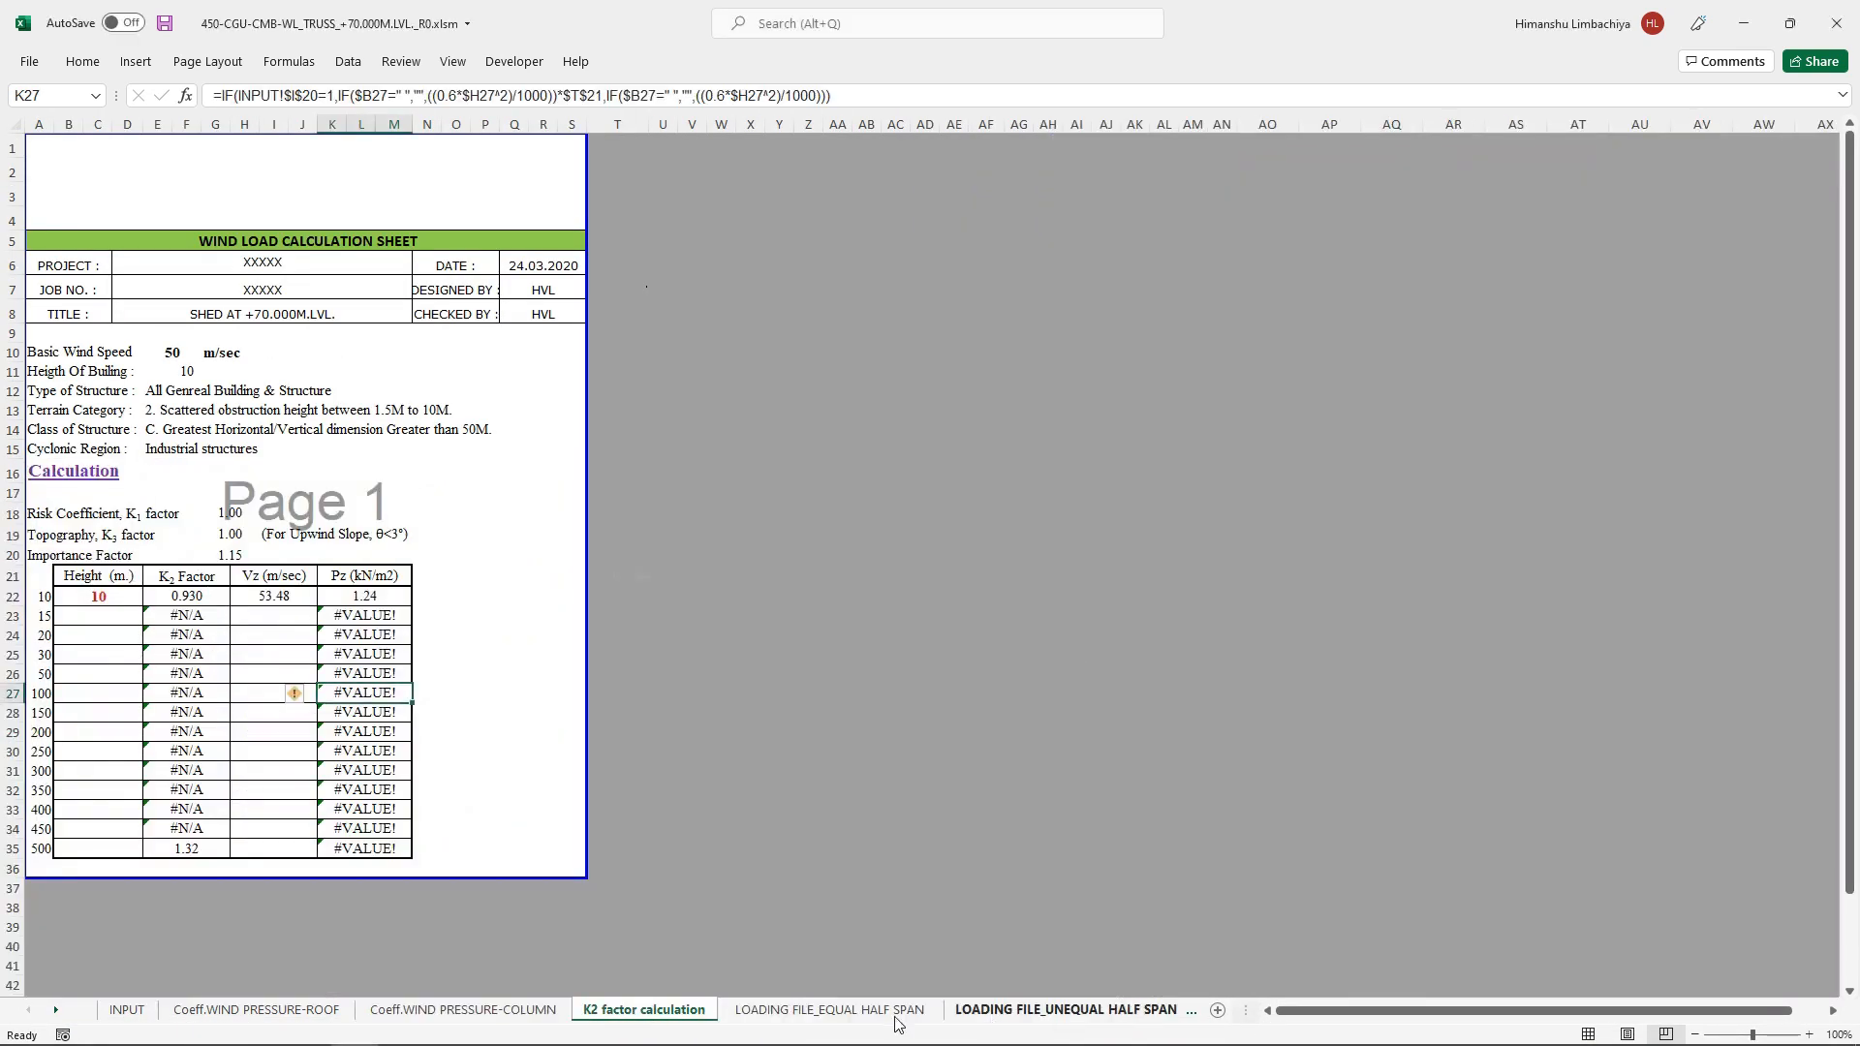
{"action": "left_click", "coordinate": [796, 1012]}
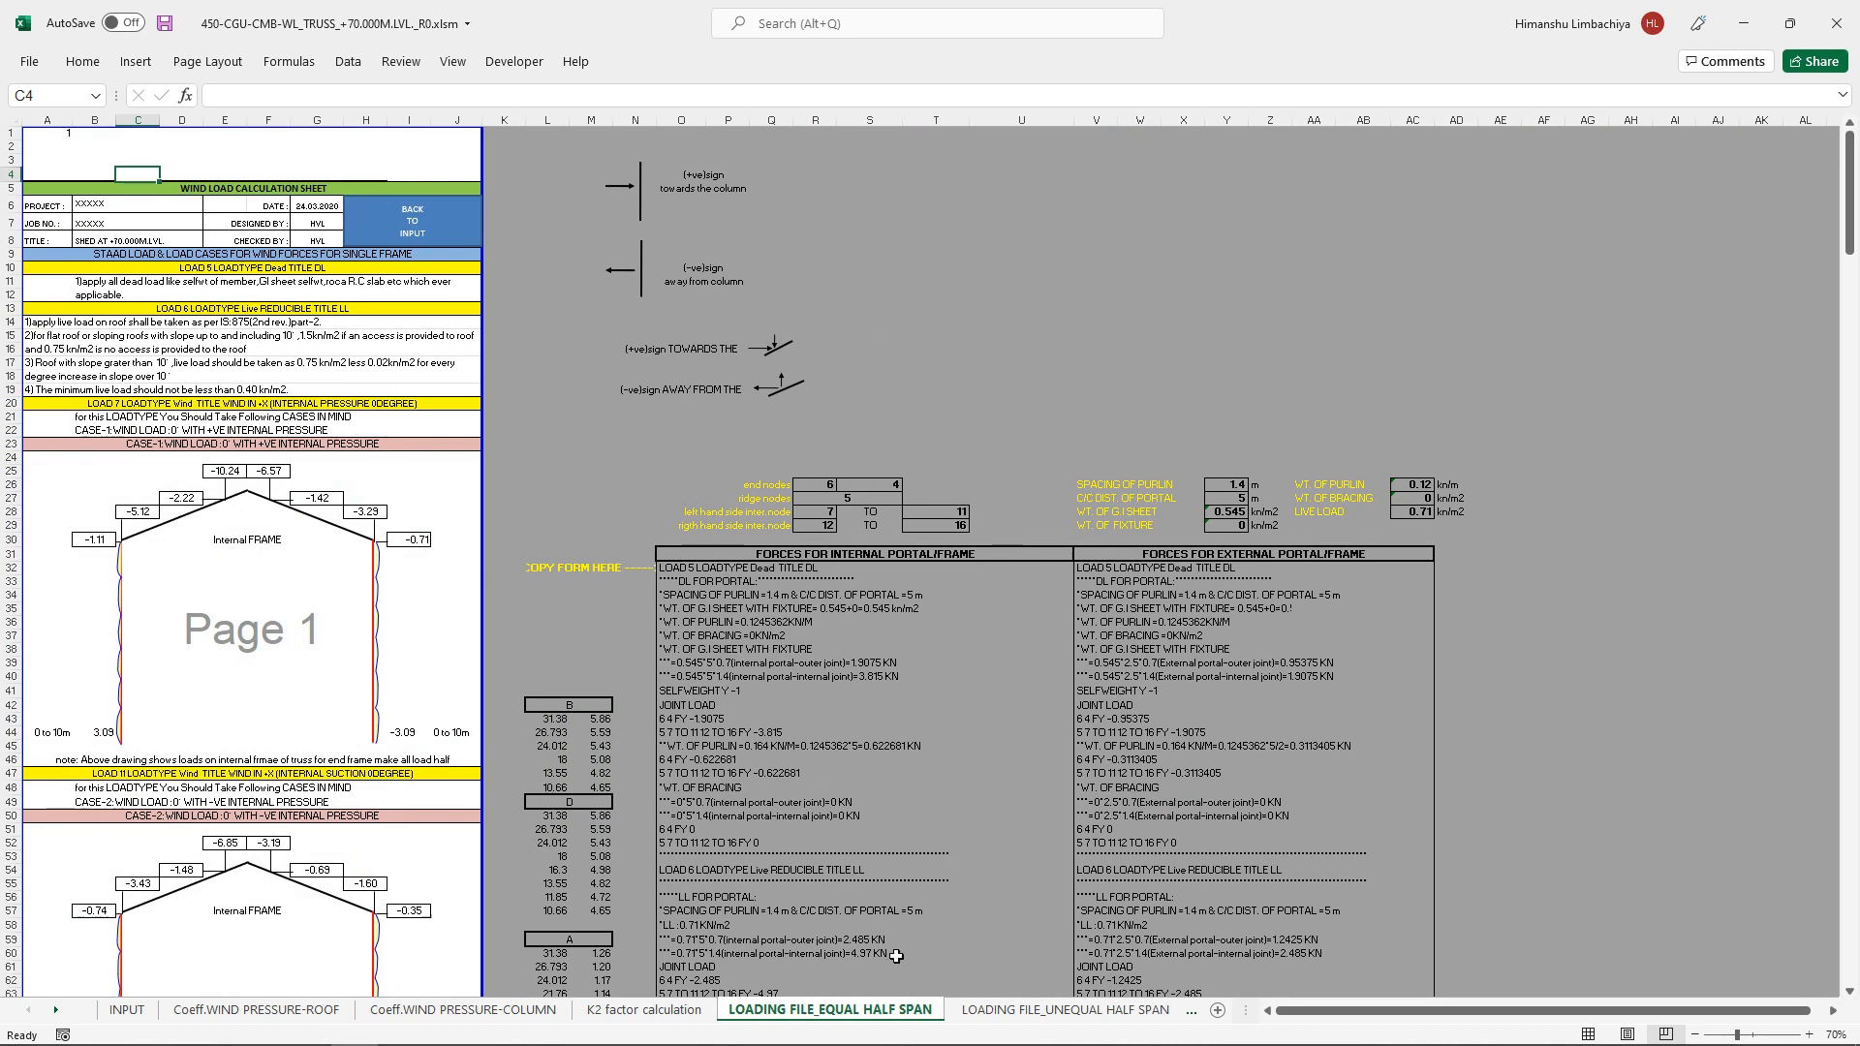
{"action": "left_click", "coordinate": [1014, 1025]}
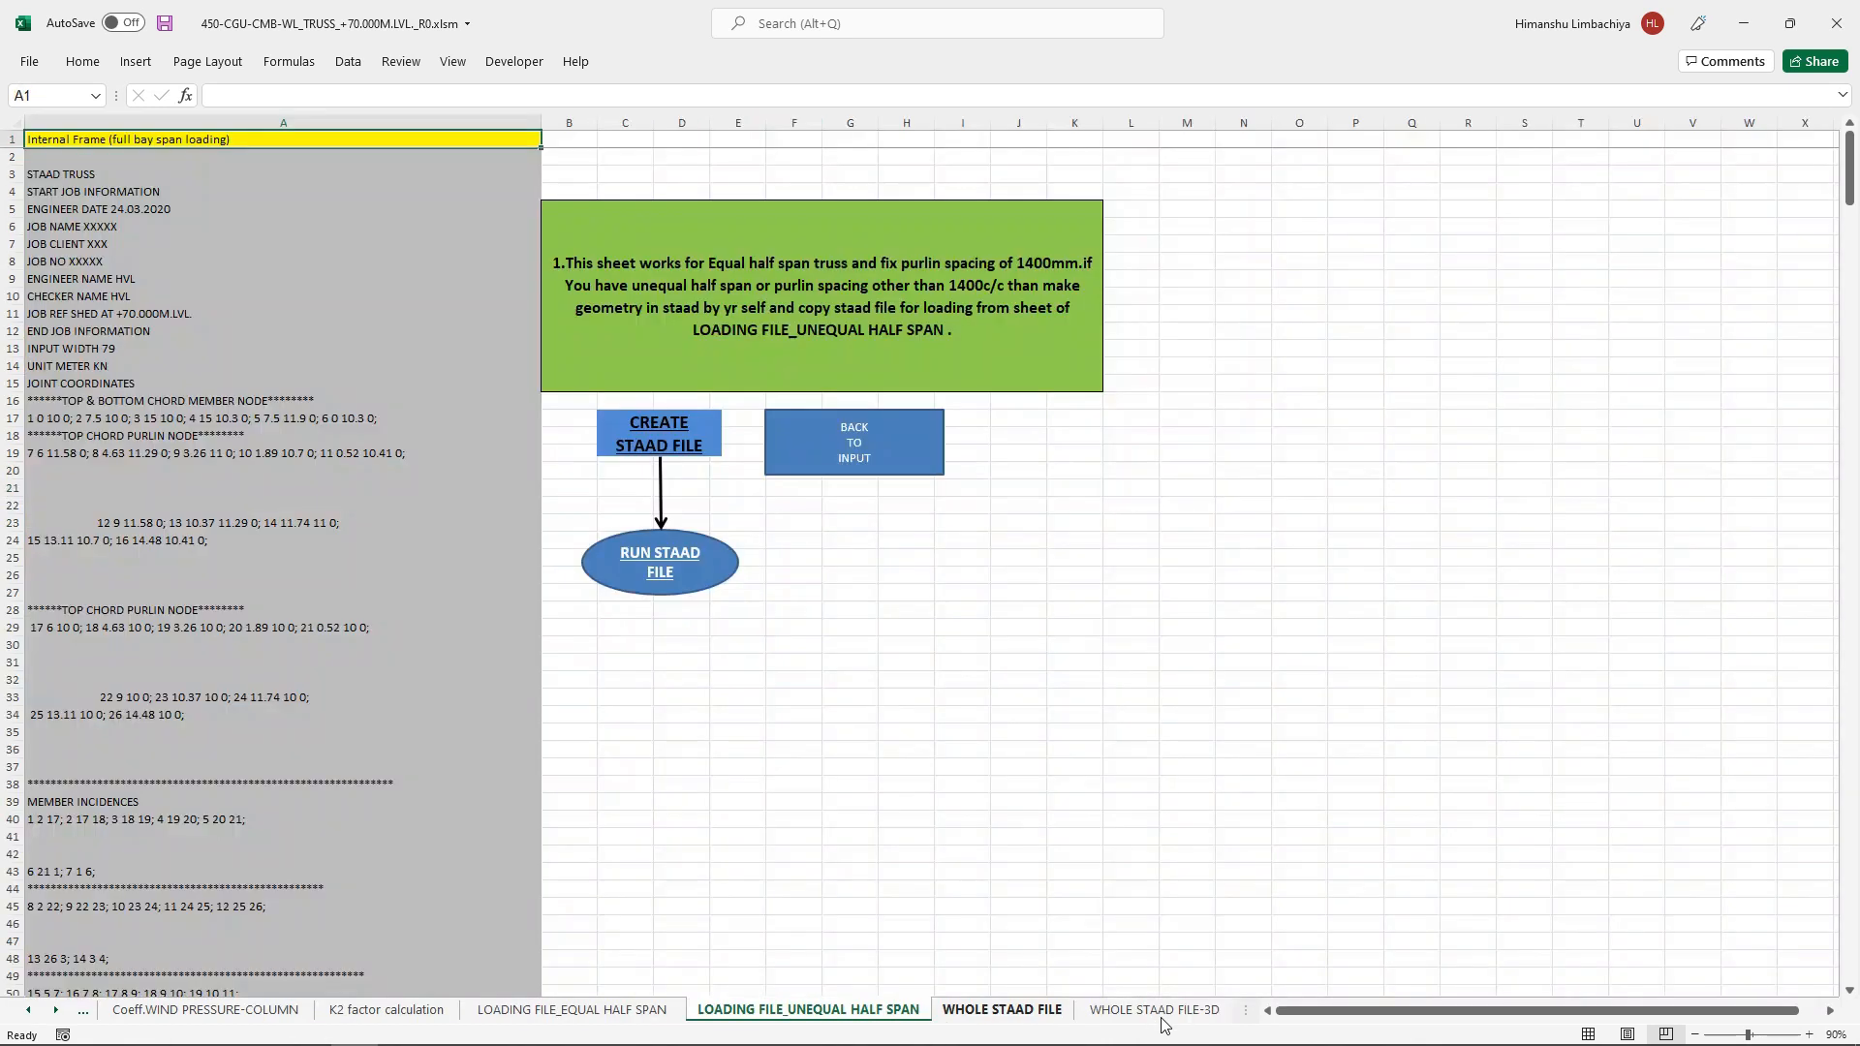
{"action": "left_click", "coordinate": [1167, 1027]}
Step: Return to the input sheet, open the whole STAAD file from its index and choose Internal Frame (full bay span loading)
{"action": "left_click", "coordinate": [864, 463]}
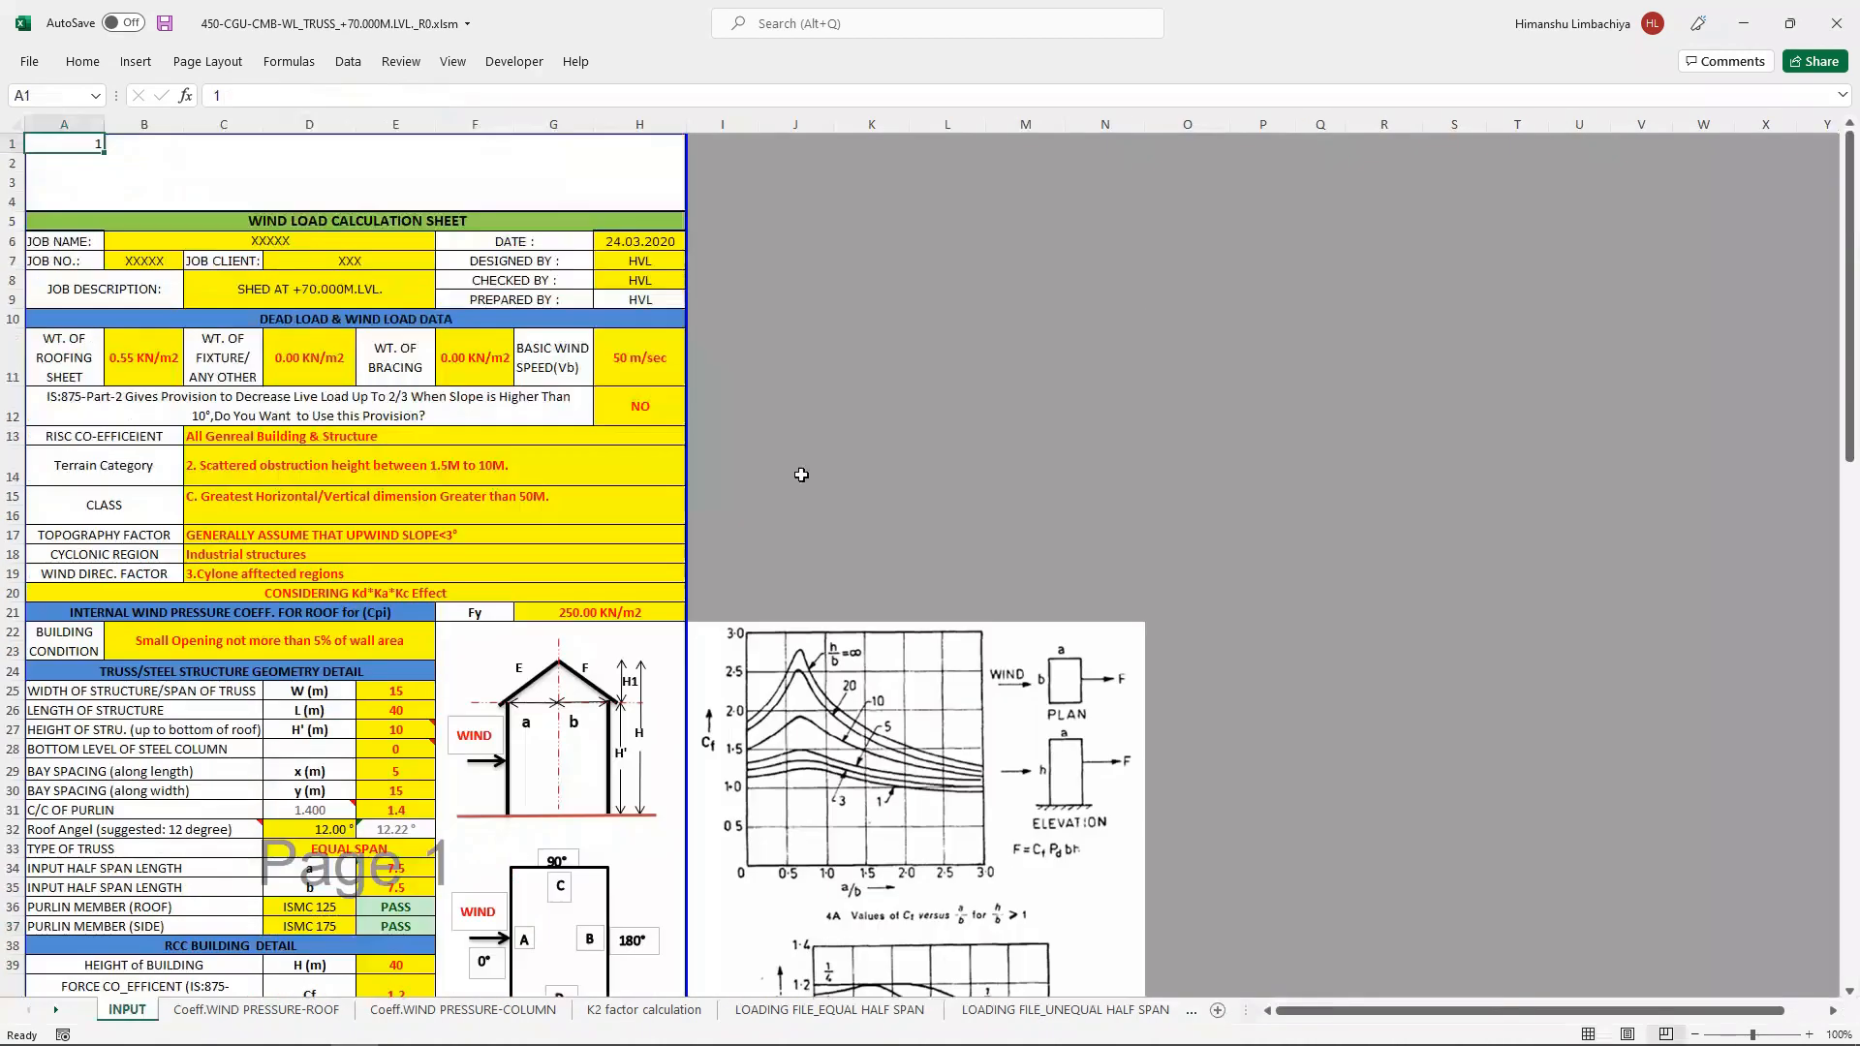
{"action": "left_click_drag", "start_coordinate": [1852, 329], "coordinate": [1852, 557]}
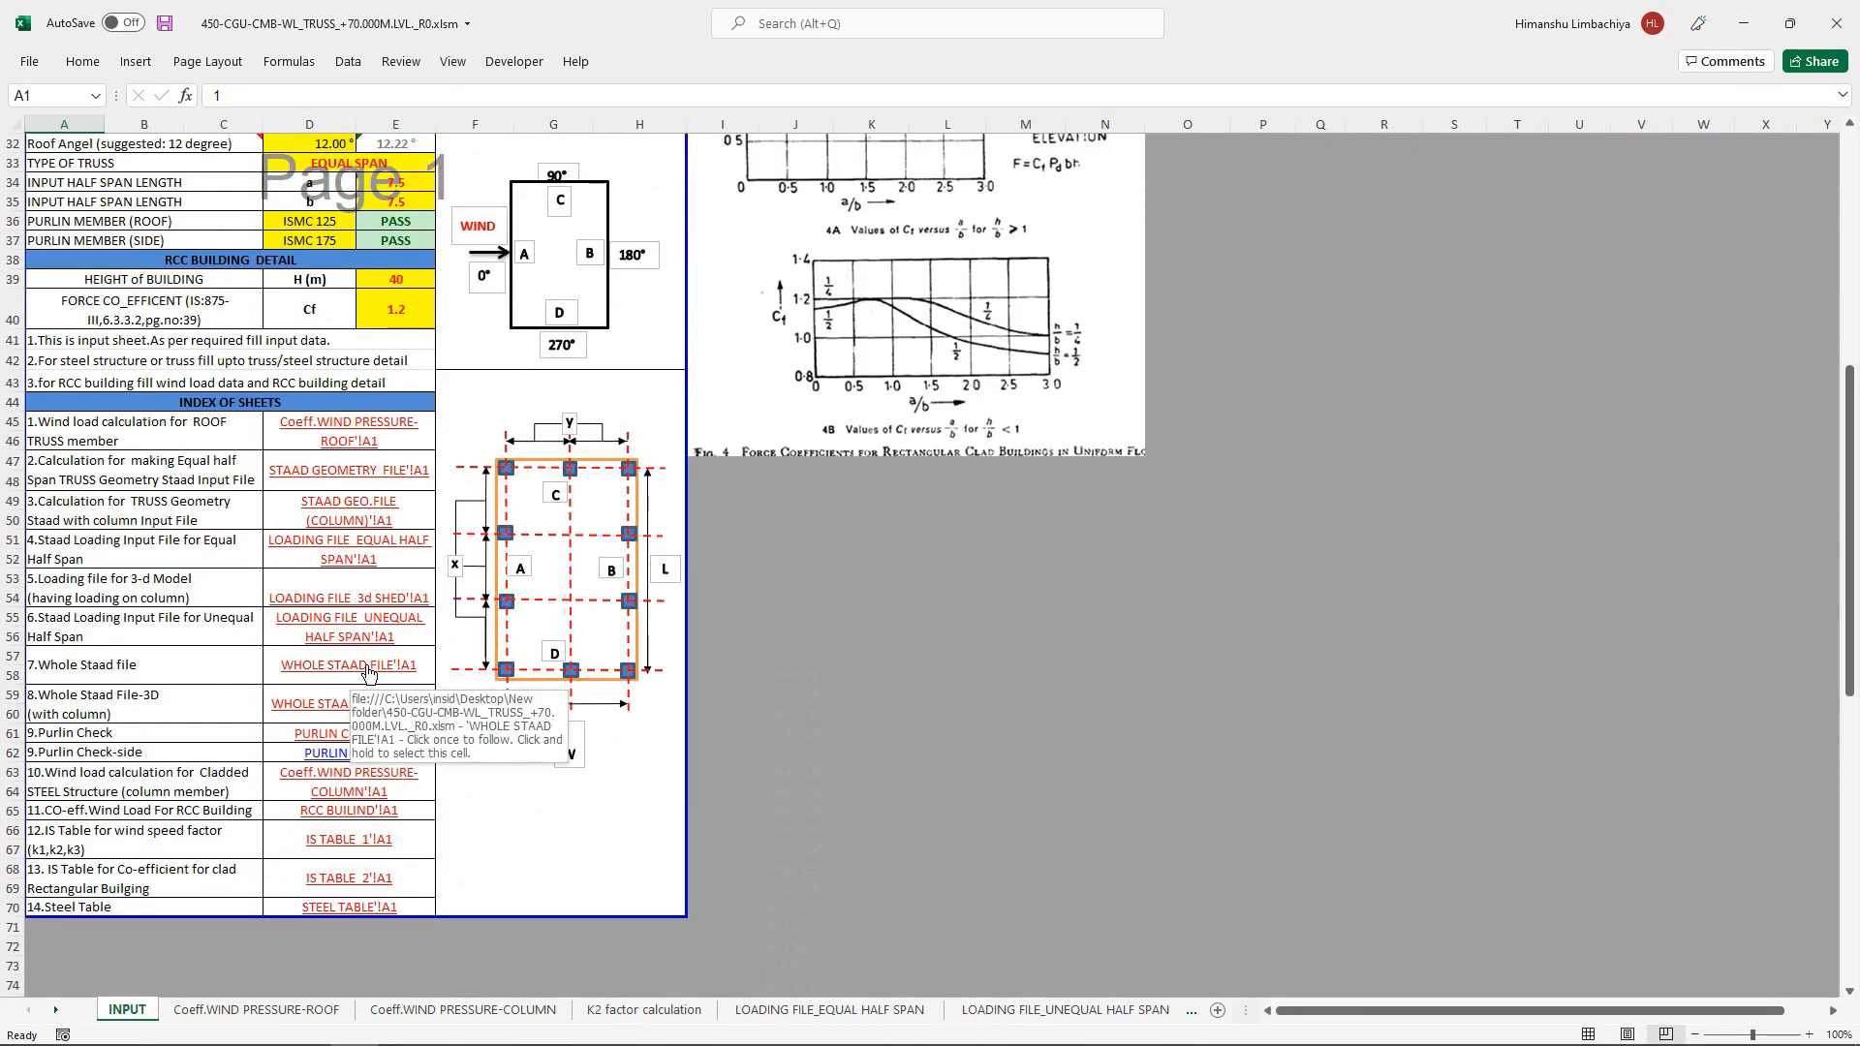
{"action": "left_click", "coordinate": [368, 666]}
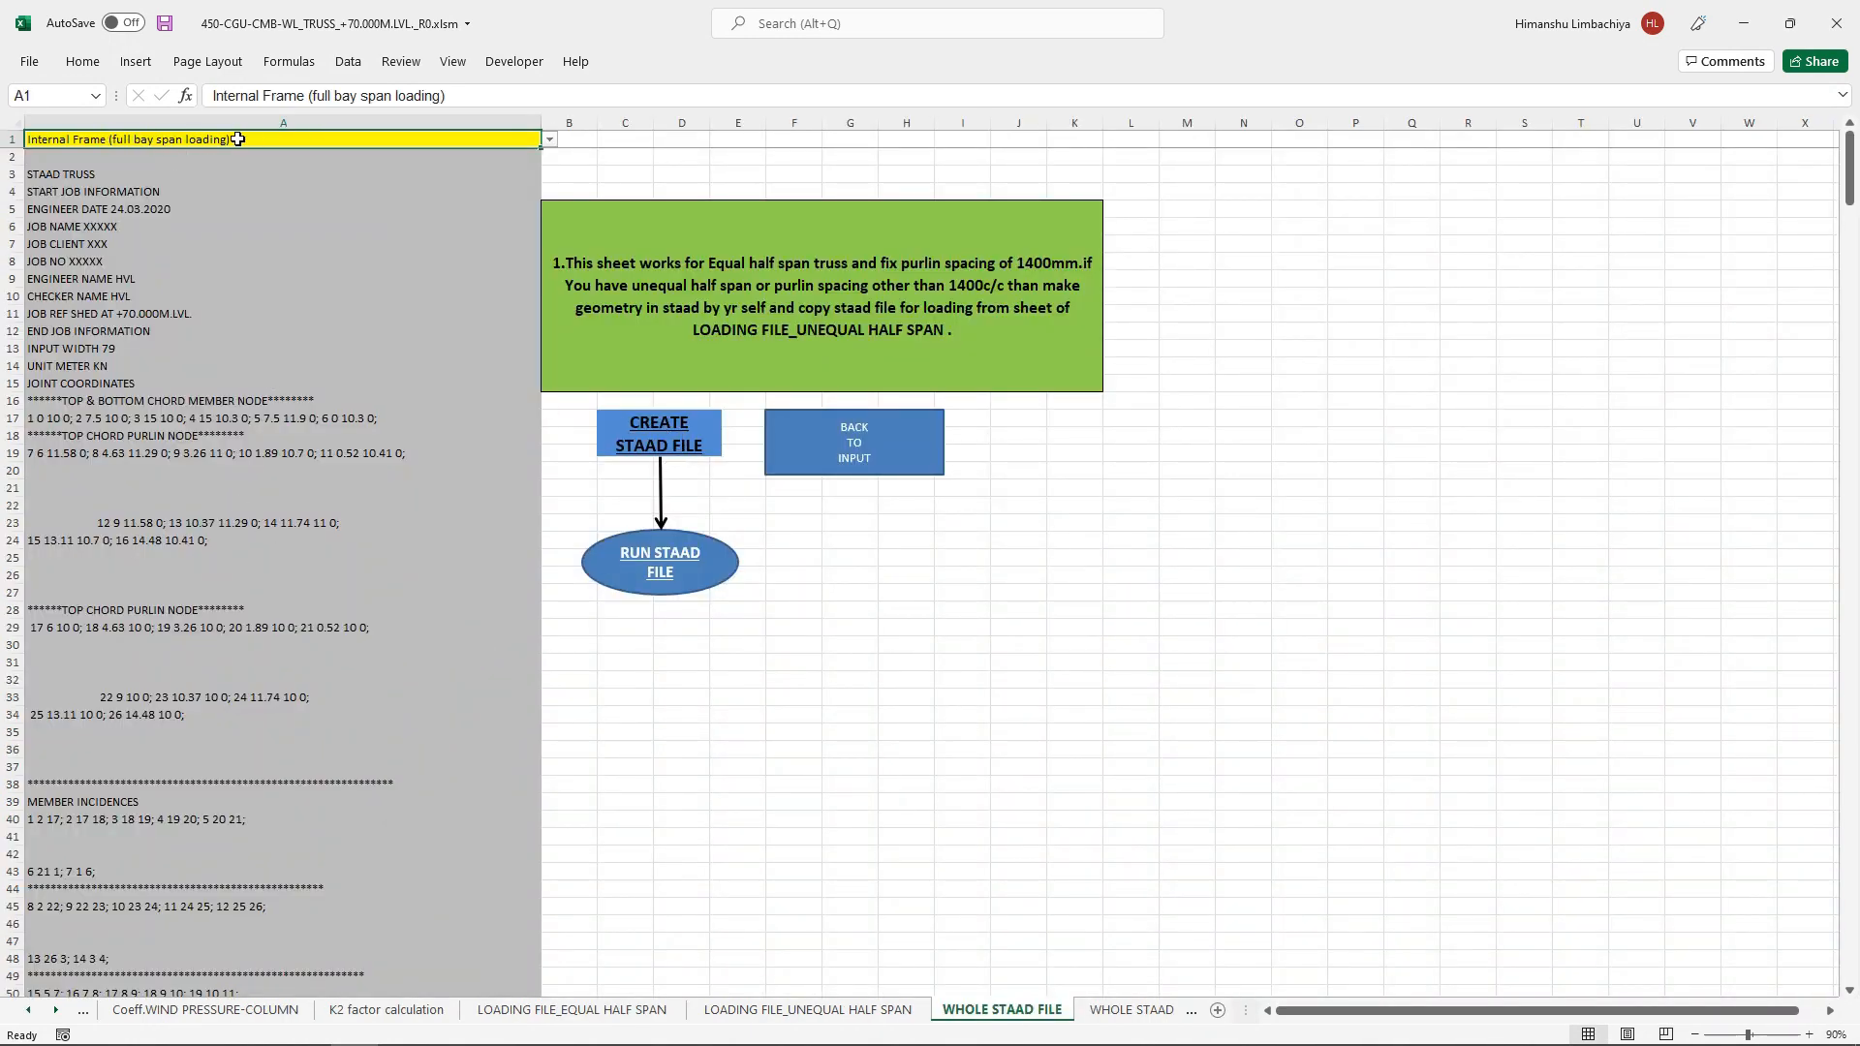
{"action": "left_click", "coordinate": [554, 140]}
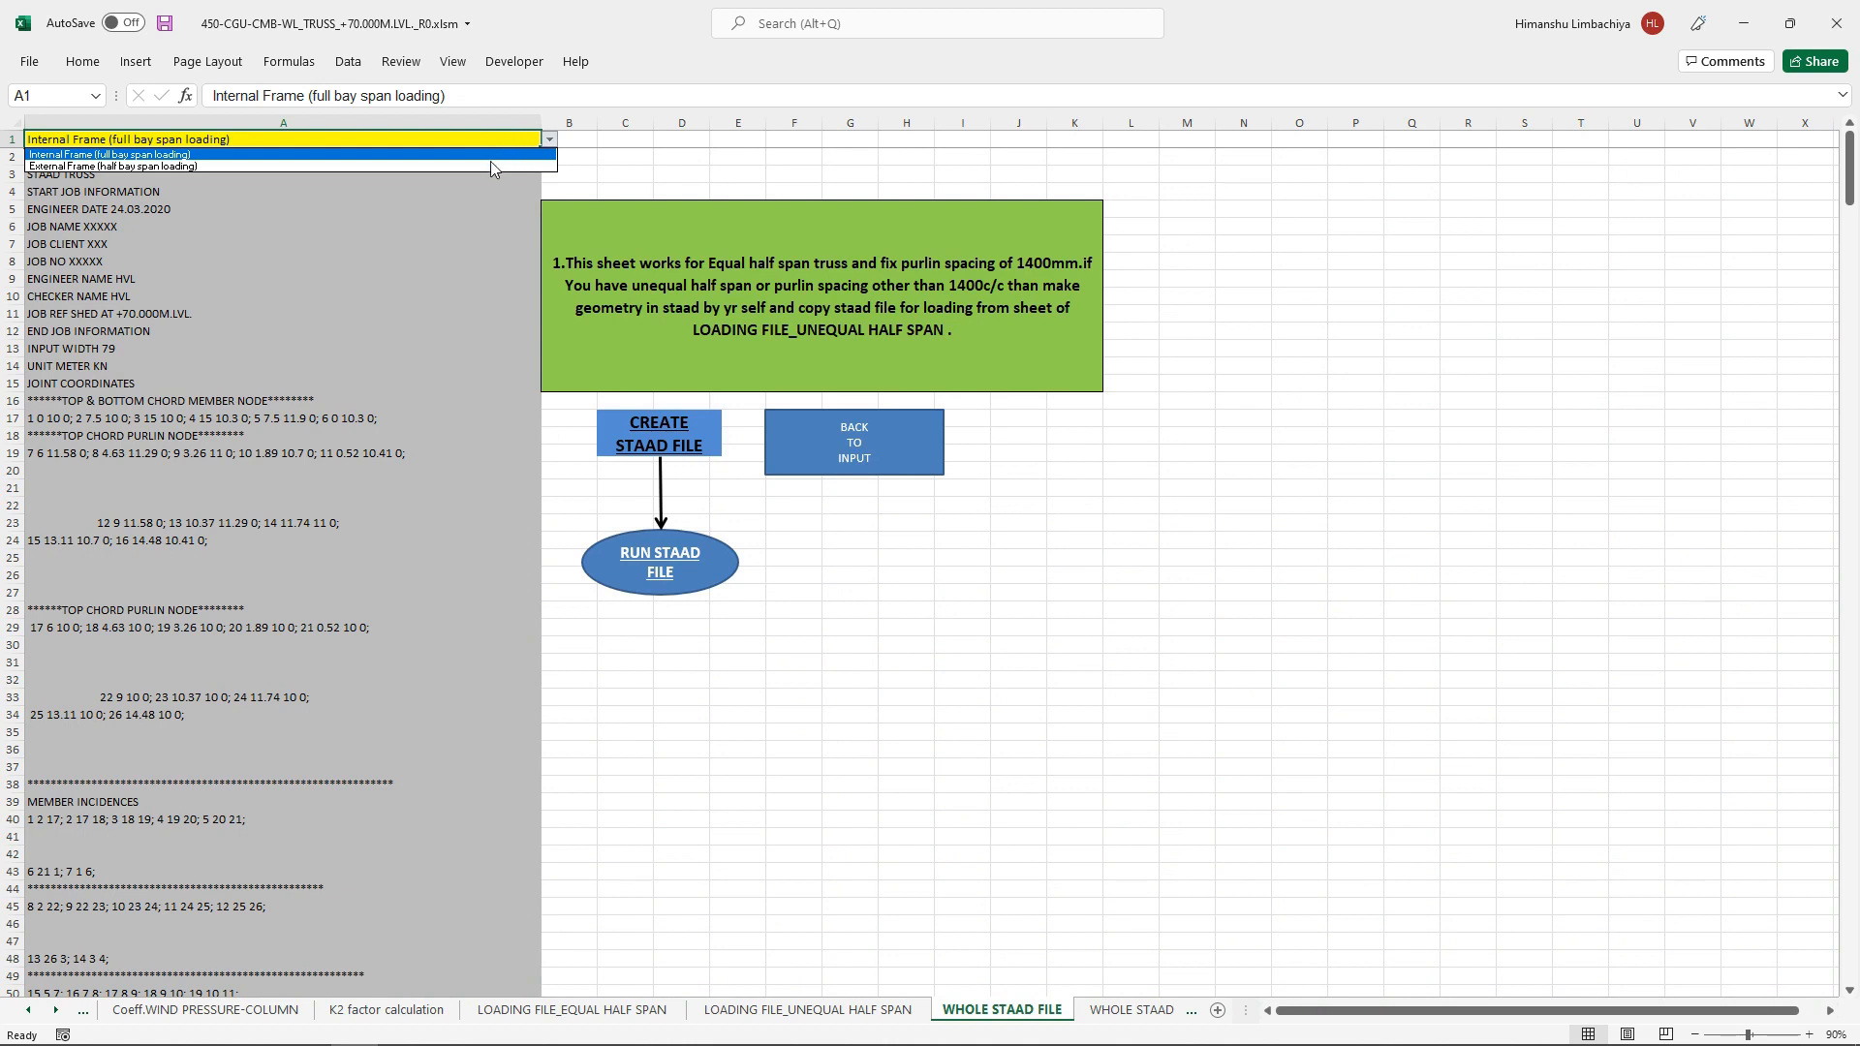
{"action": "left_click", "coordinate": [490, 155]}
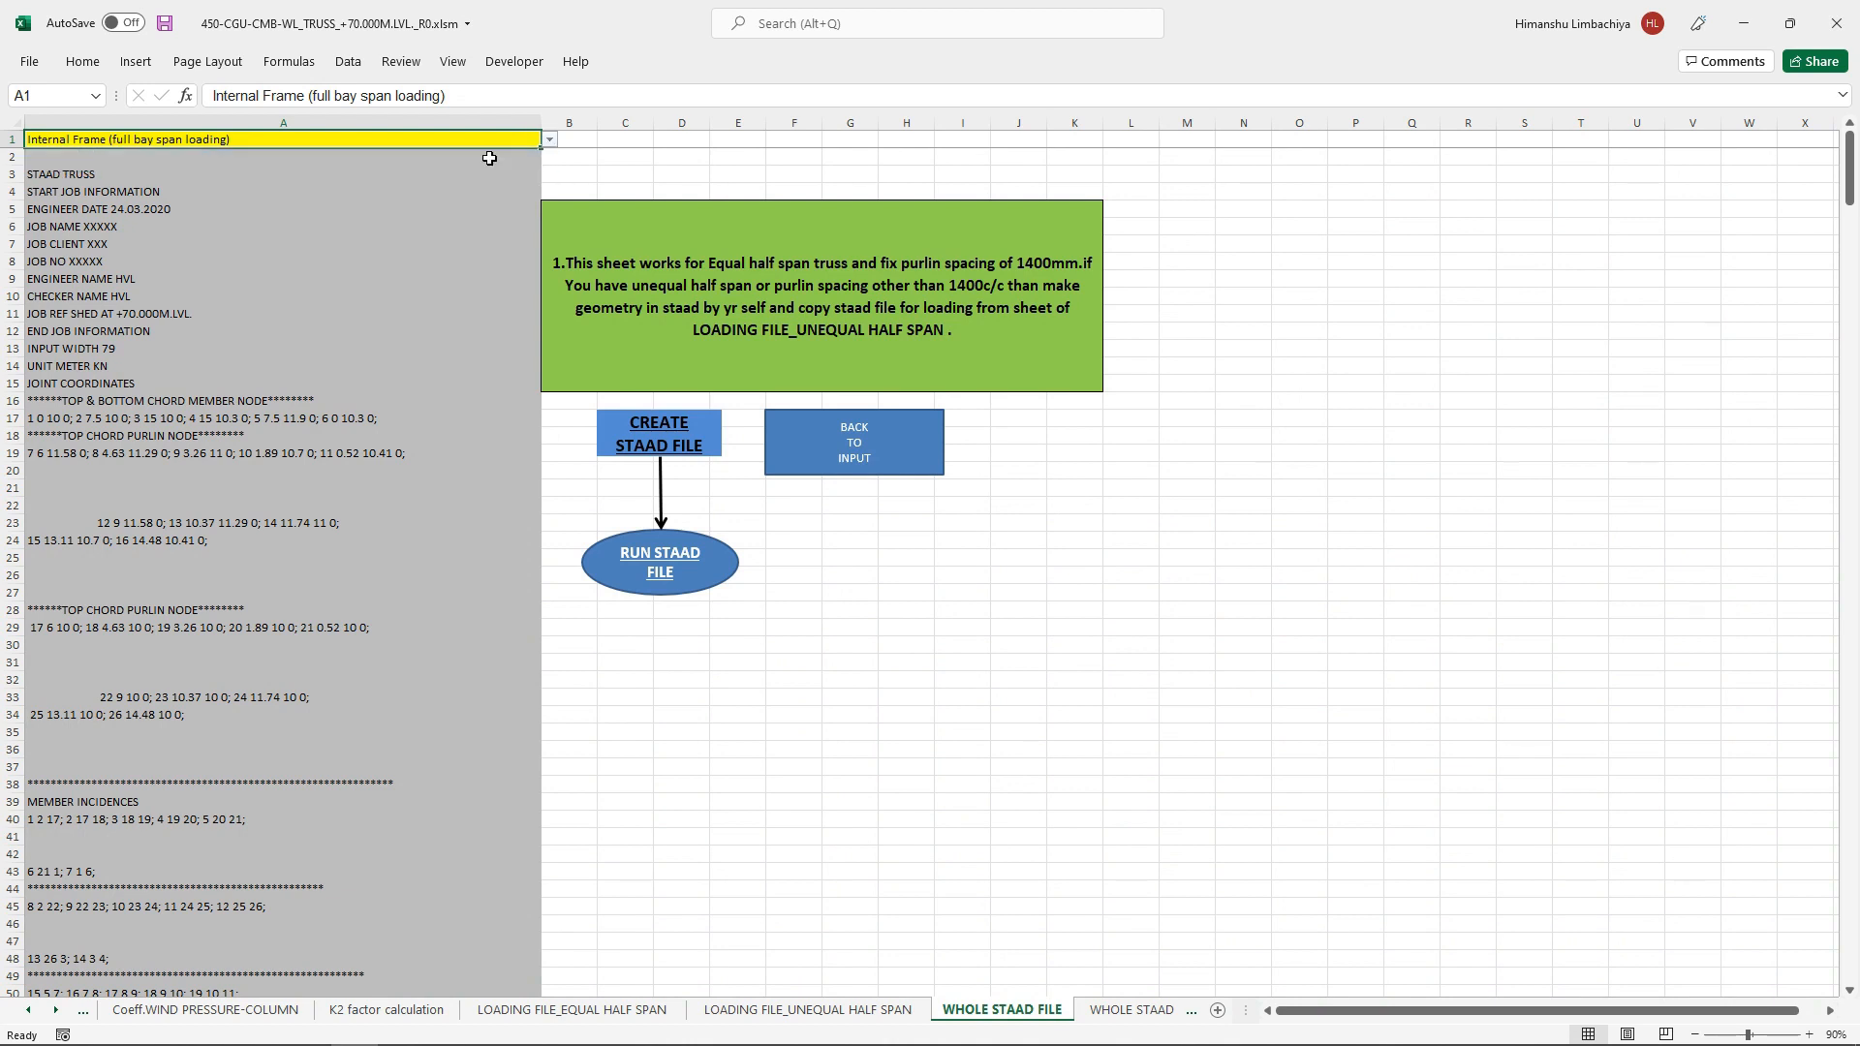
{"action": "left_click", "coordinate": [734, 673]}
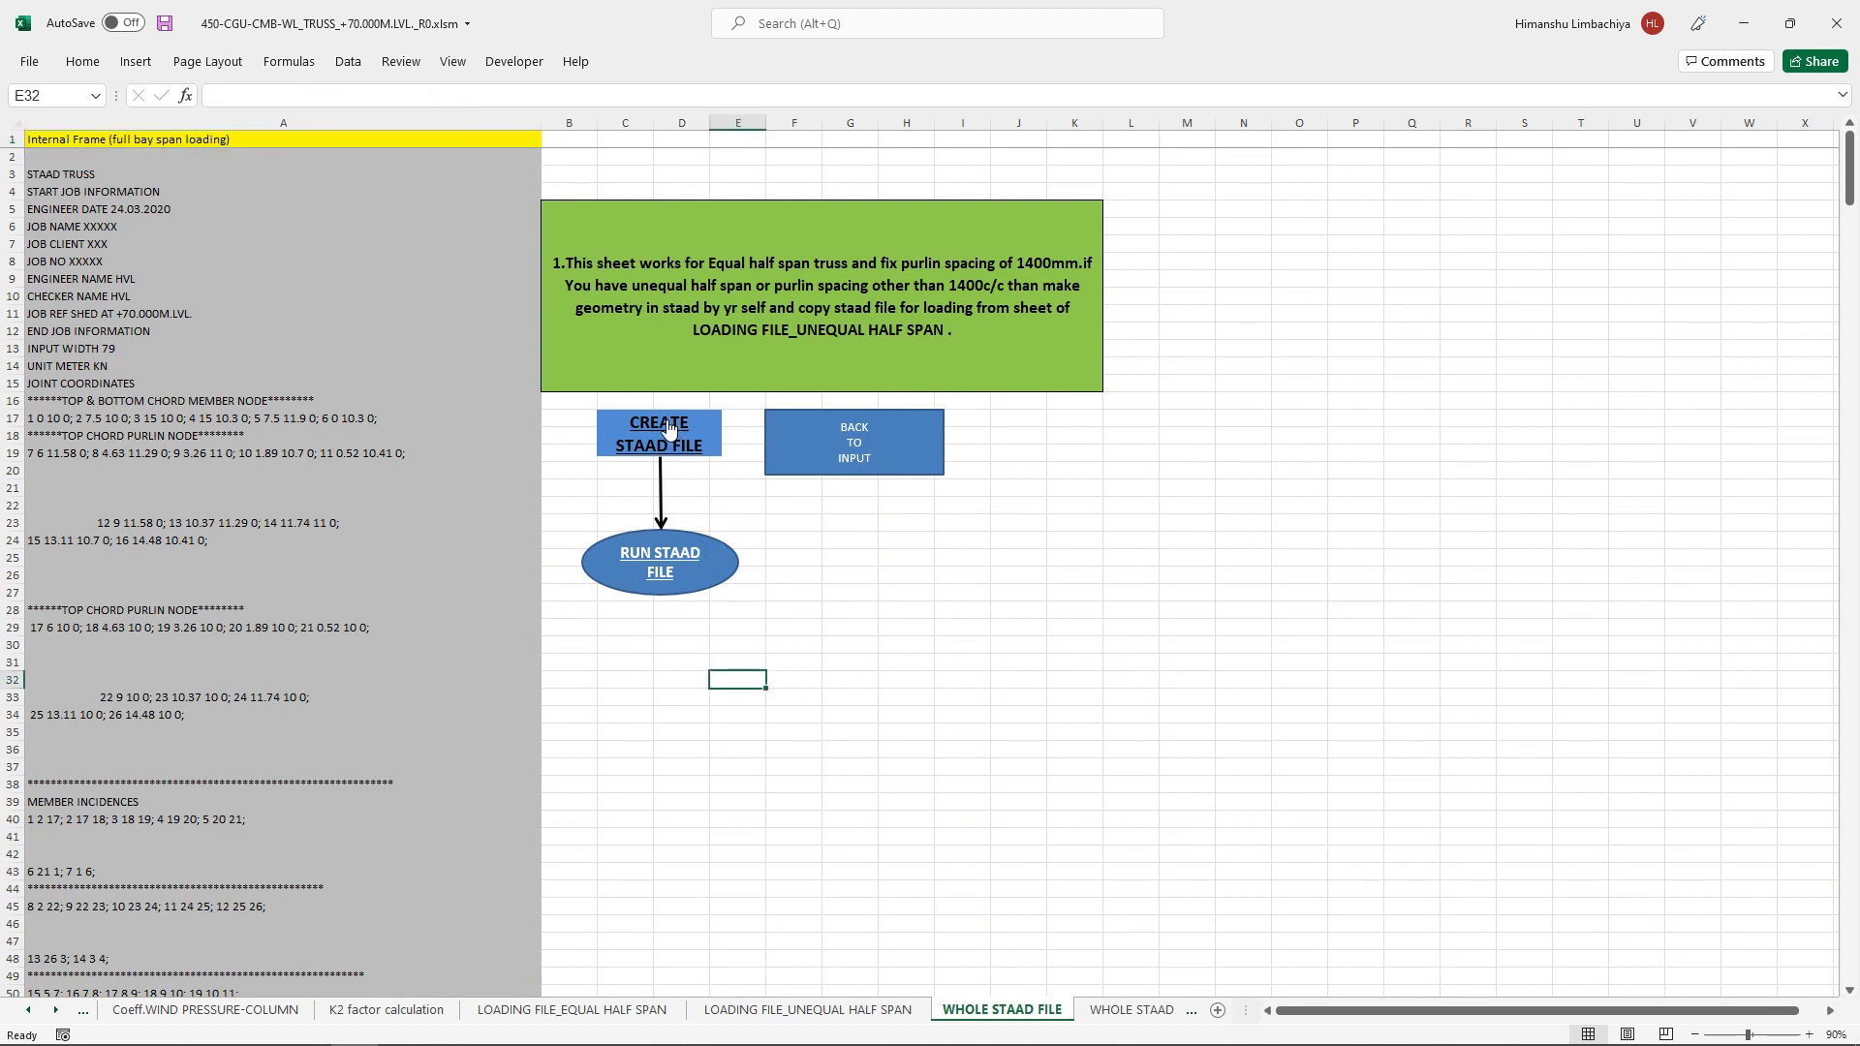
Step: Create the STAAD file from the workbook and run it, allowing truss.std to open in STAAD.Pro
{"action": "left_click", "coordinate": [665, 421]}
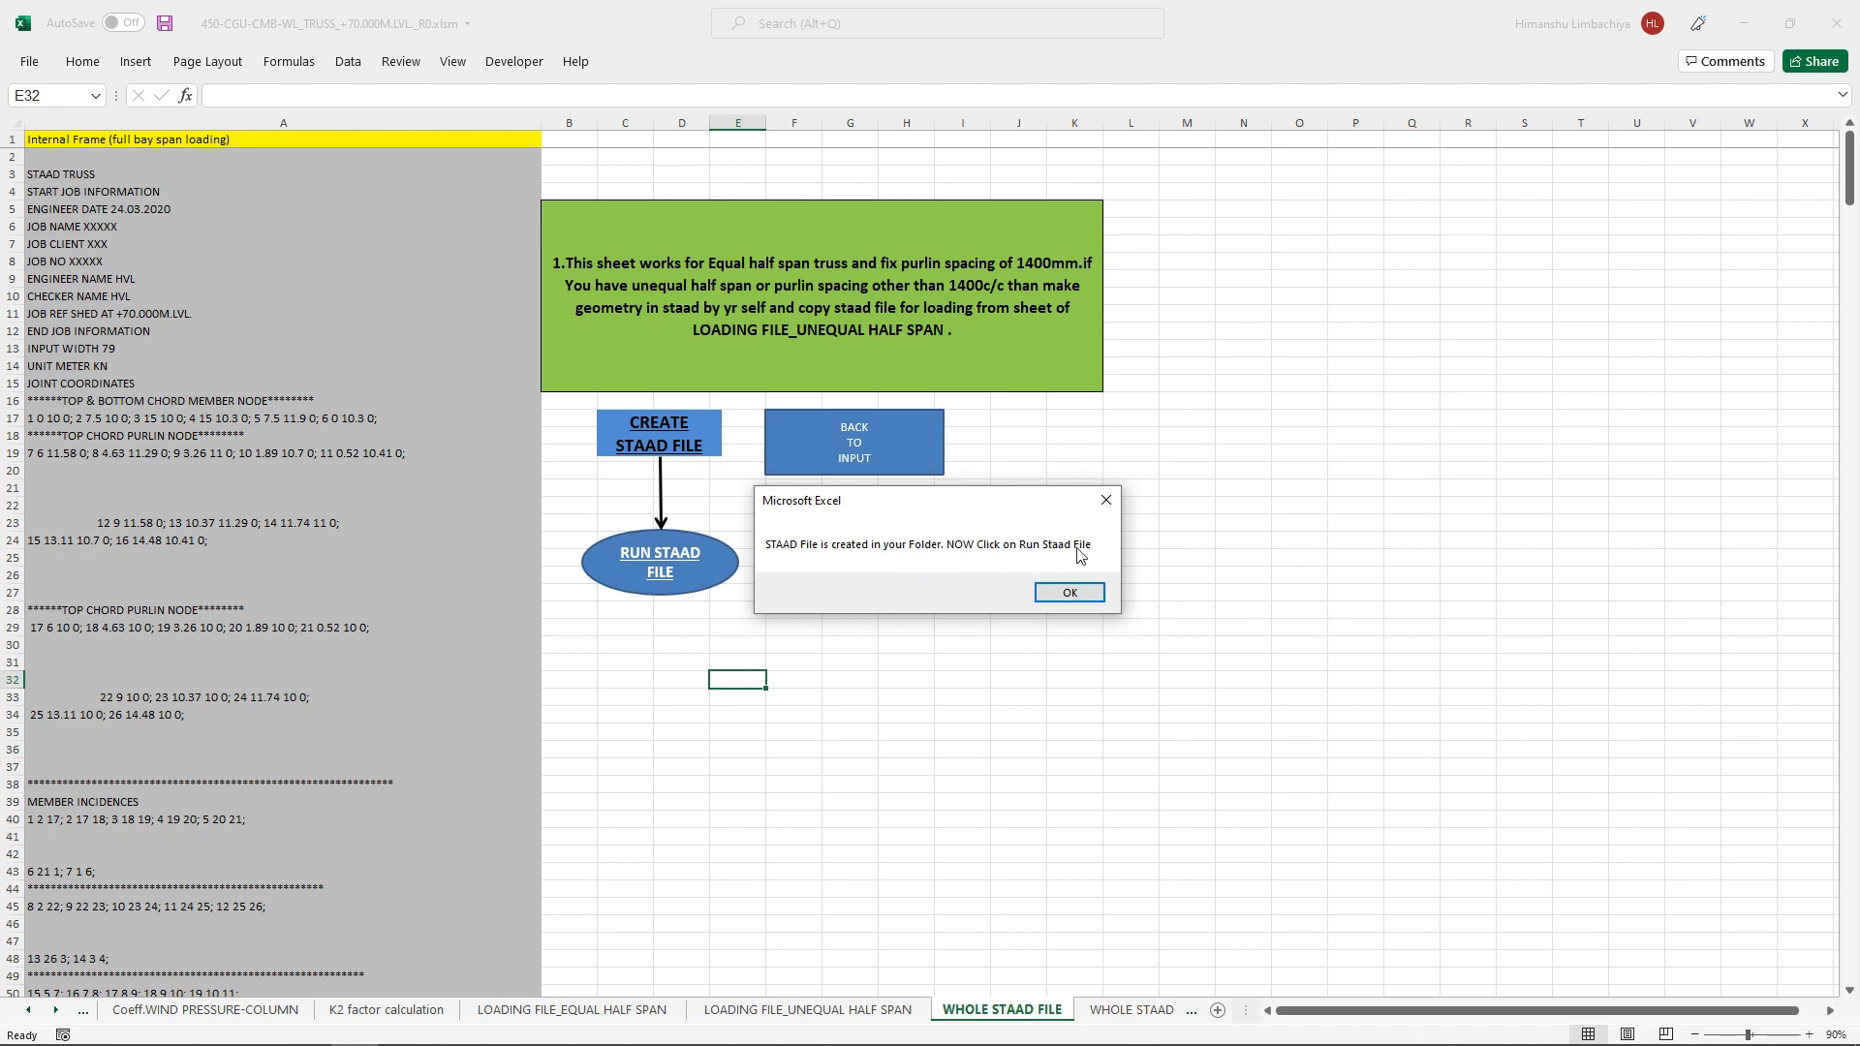
{"action": "left_click", "coordinate": [1070, 593]}
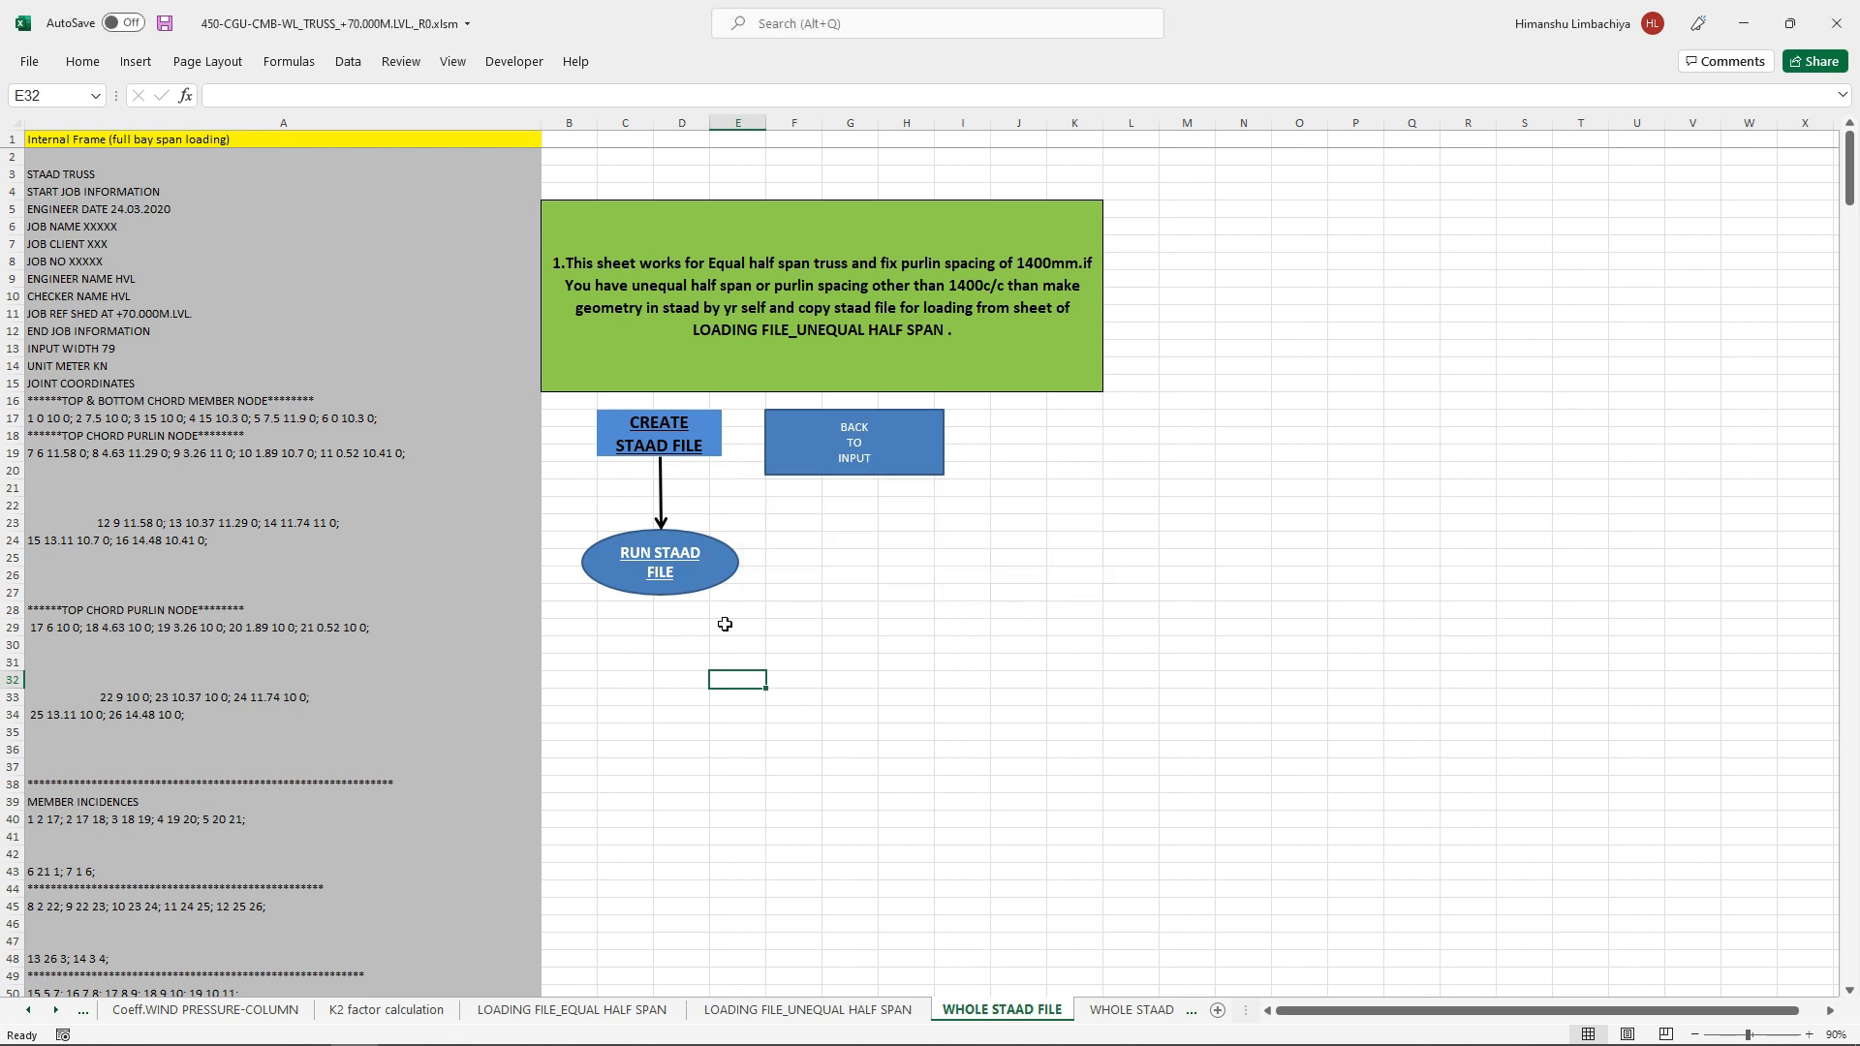
{"action": "left_click", "coordinate": [654, 562]}
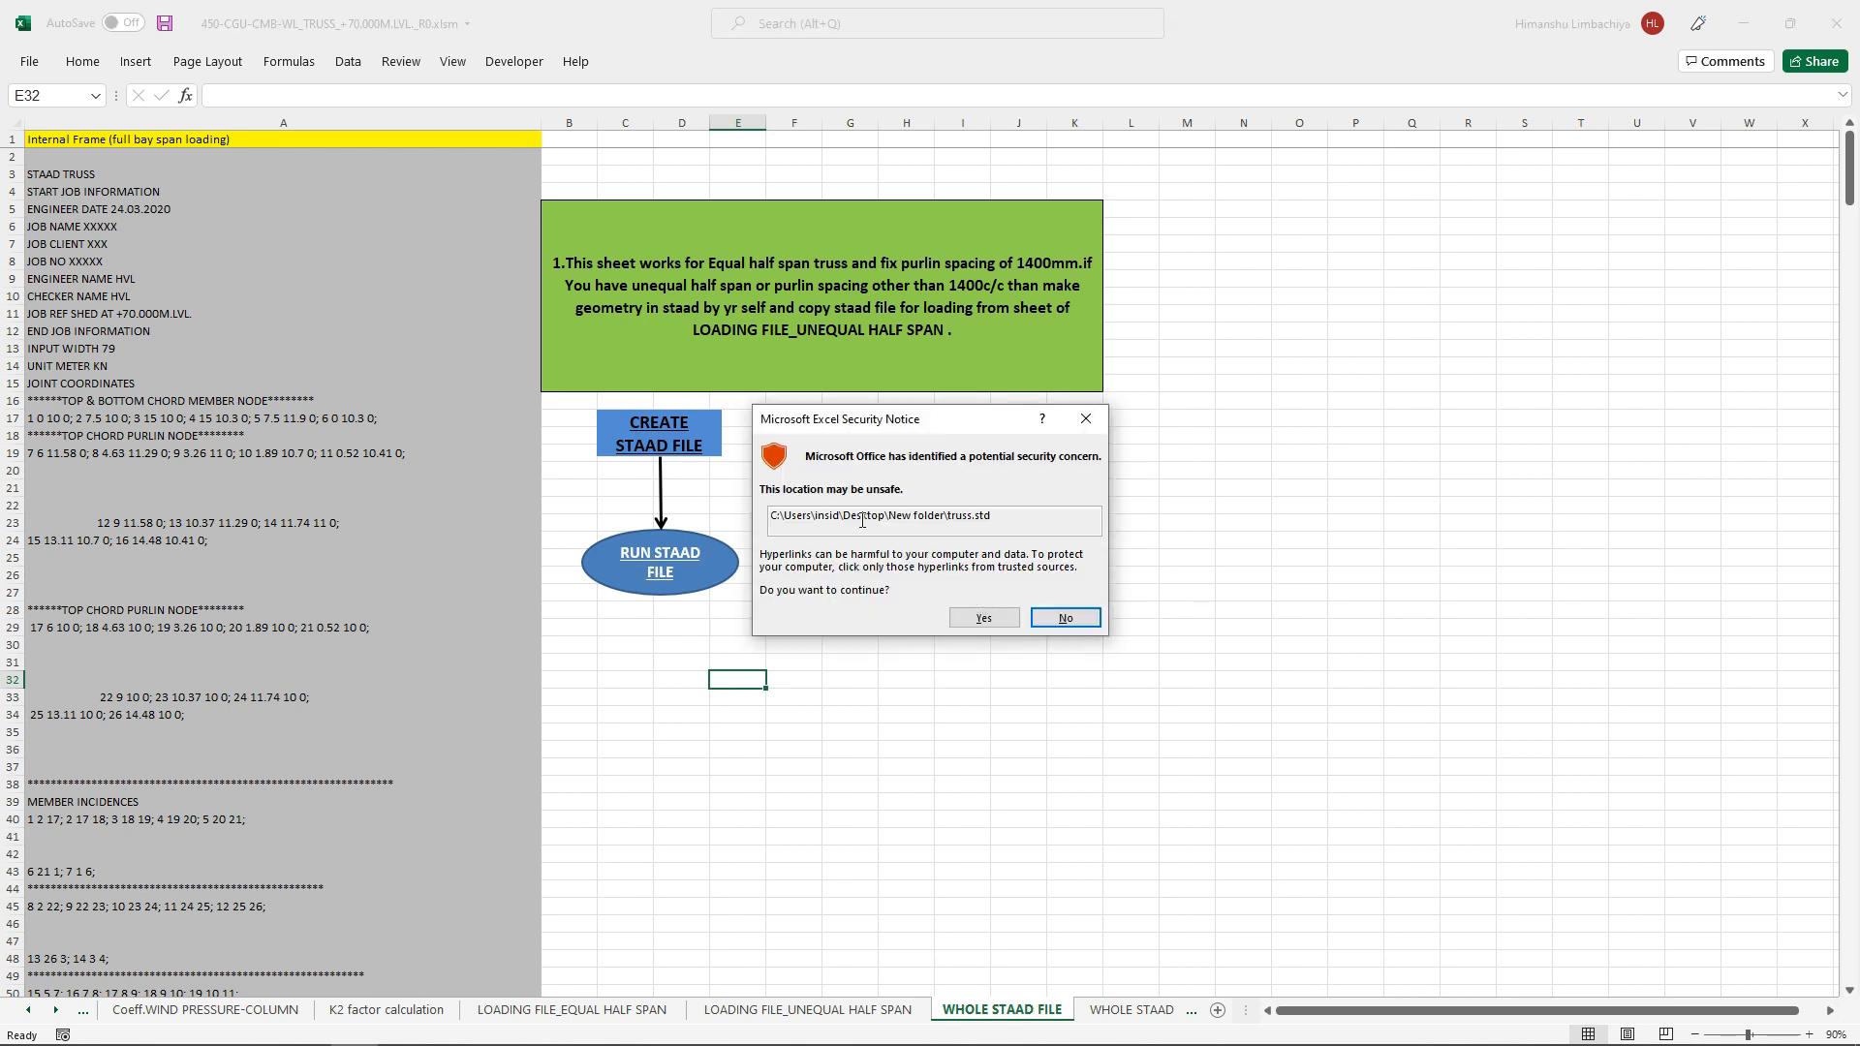
{"action": "left_click", "coordinate": [990, 625]}
{"action": "left_click", "coordinate": [990, 643]}
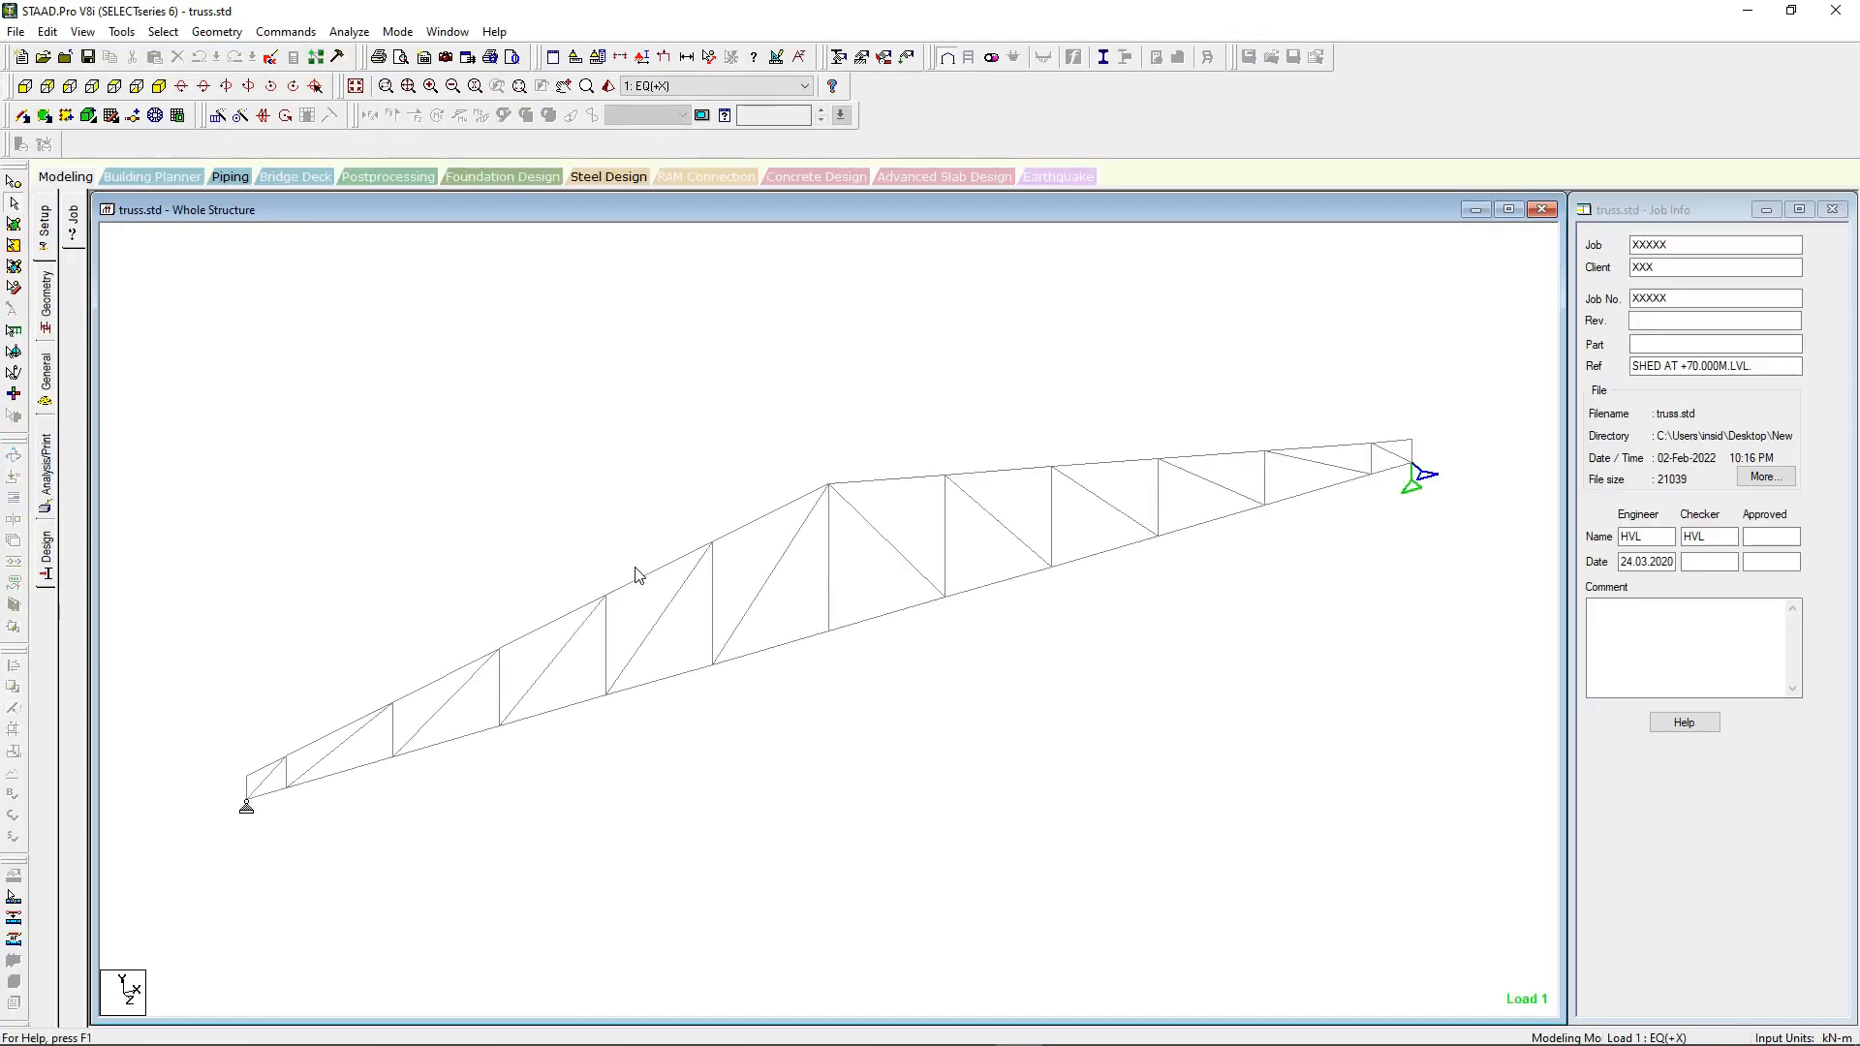
Step: Measure the truss's bottom chord span, its height at the ridge and its height at the end node
{"action": "left_click", "coordinate": [709, 56]}
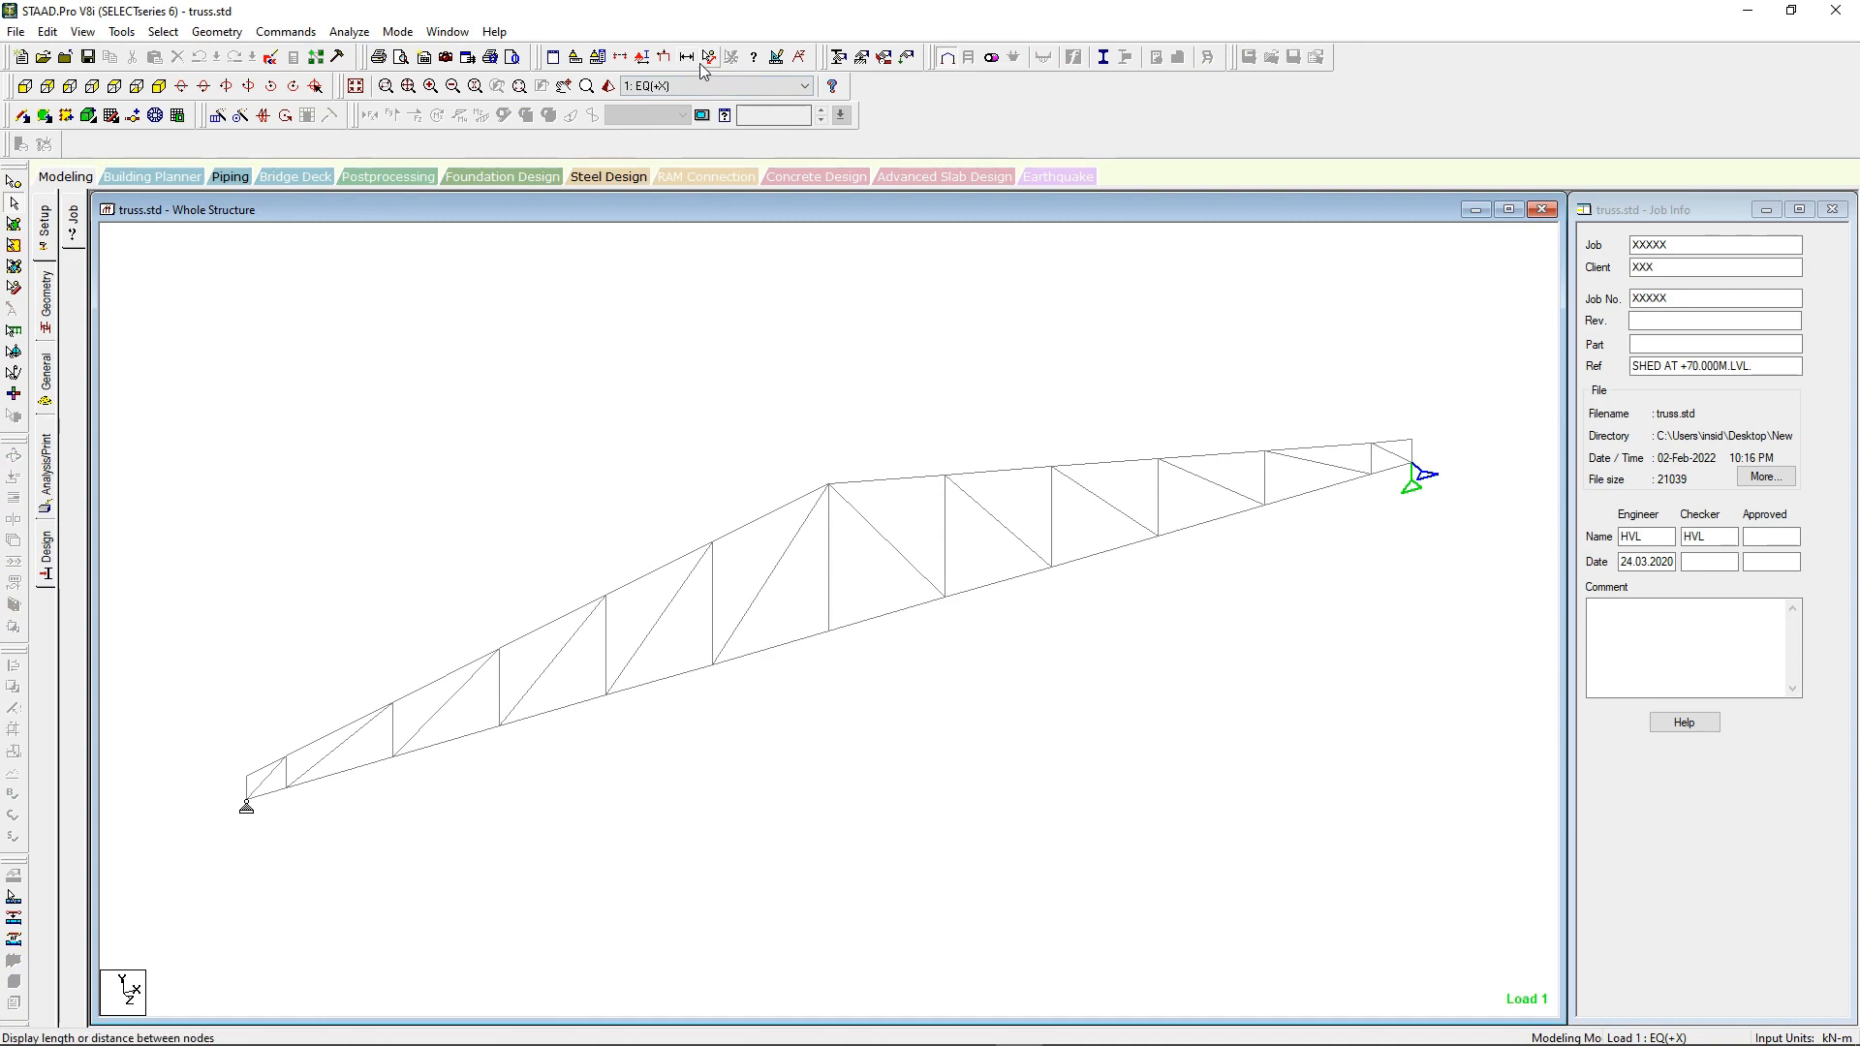
{"action": "left_click", "coordinate": [246, 801]}
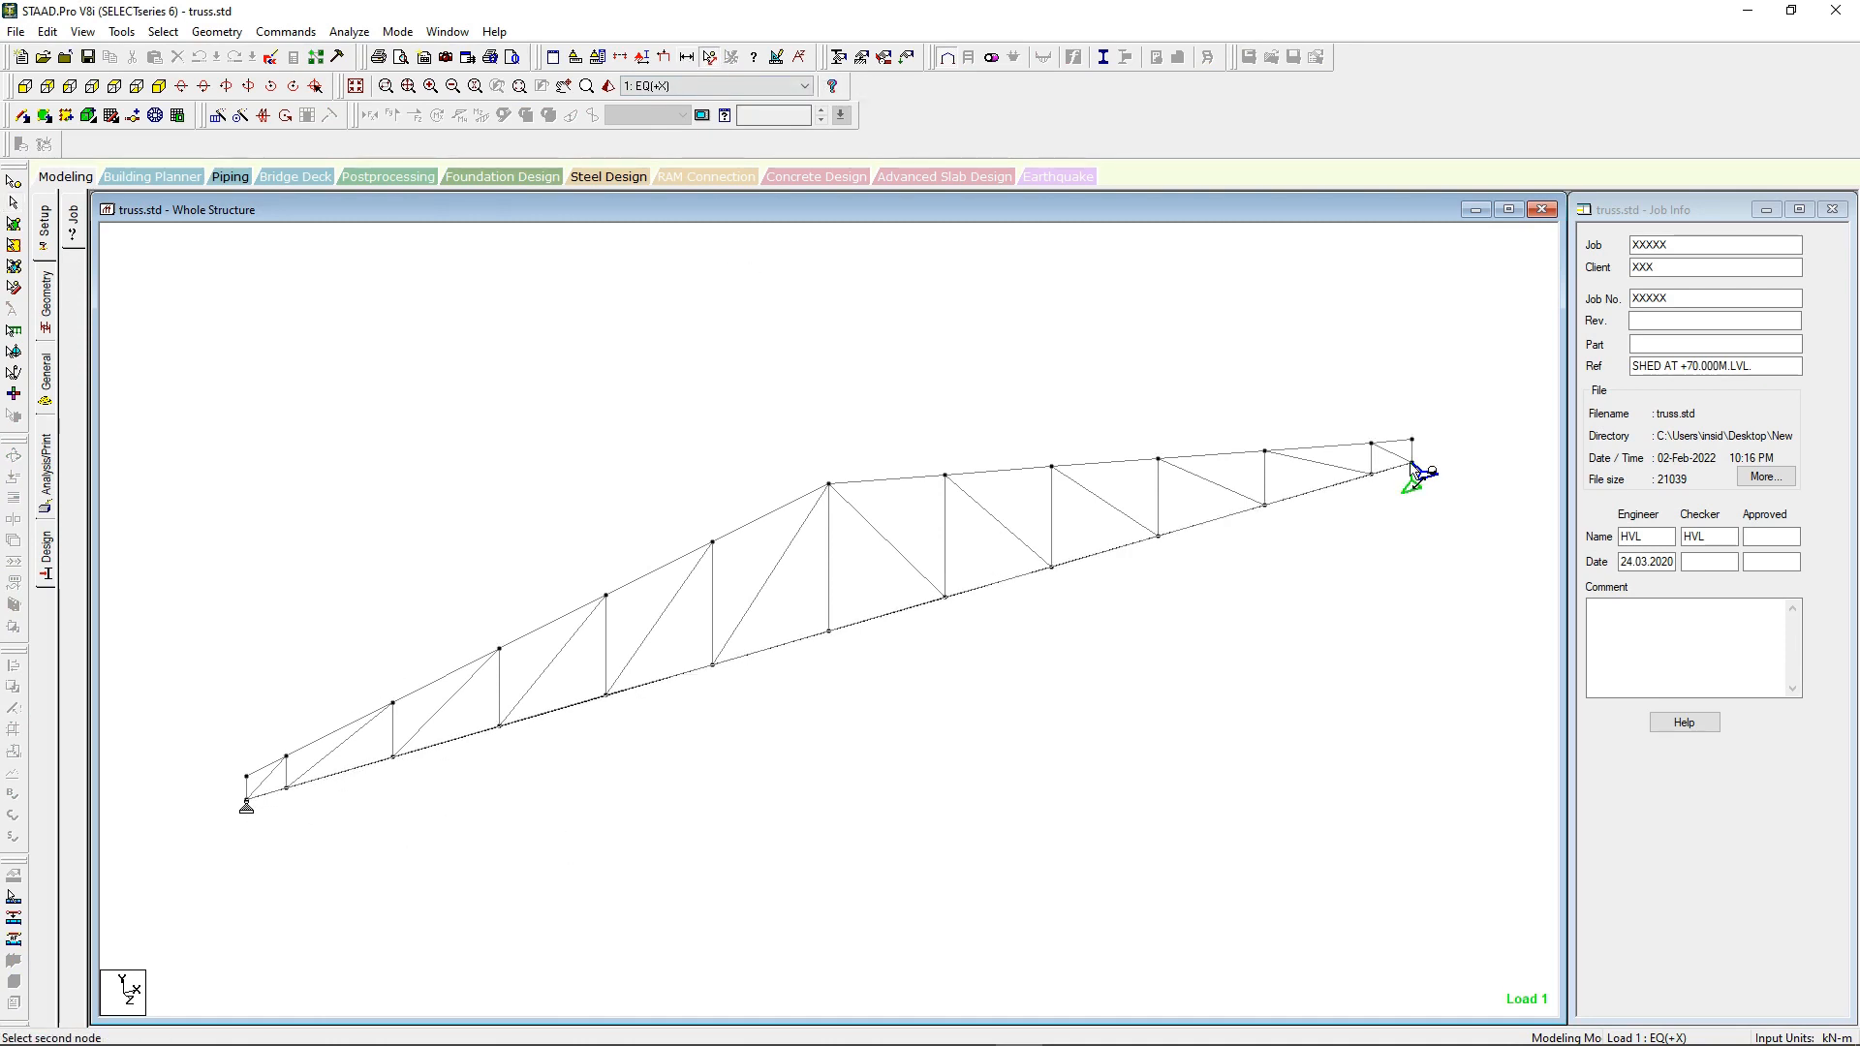
{"action": "left_click", "coordinate": [1414, 470]}
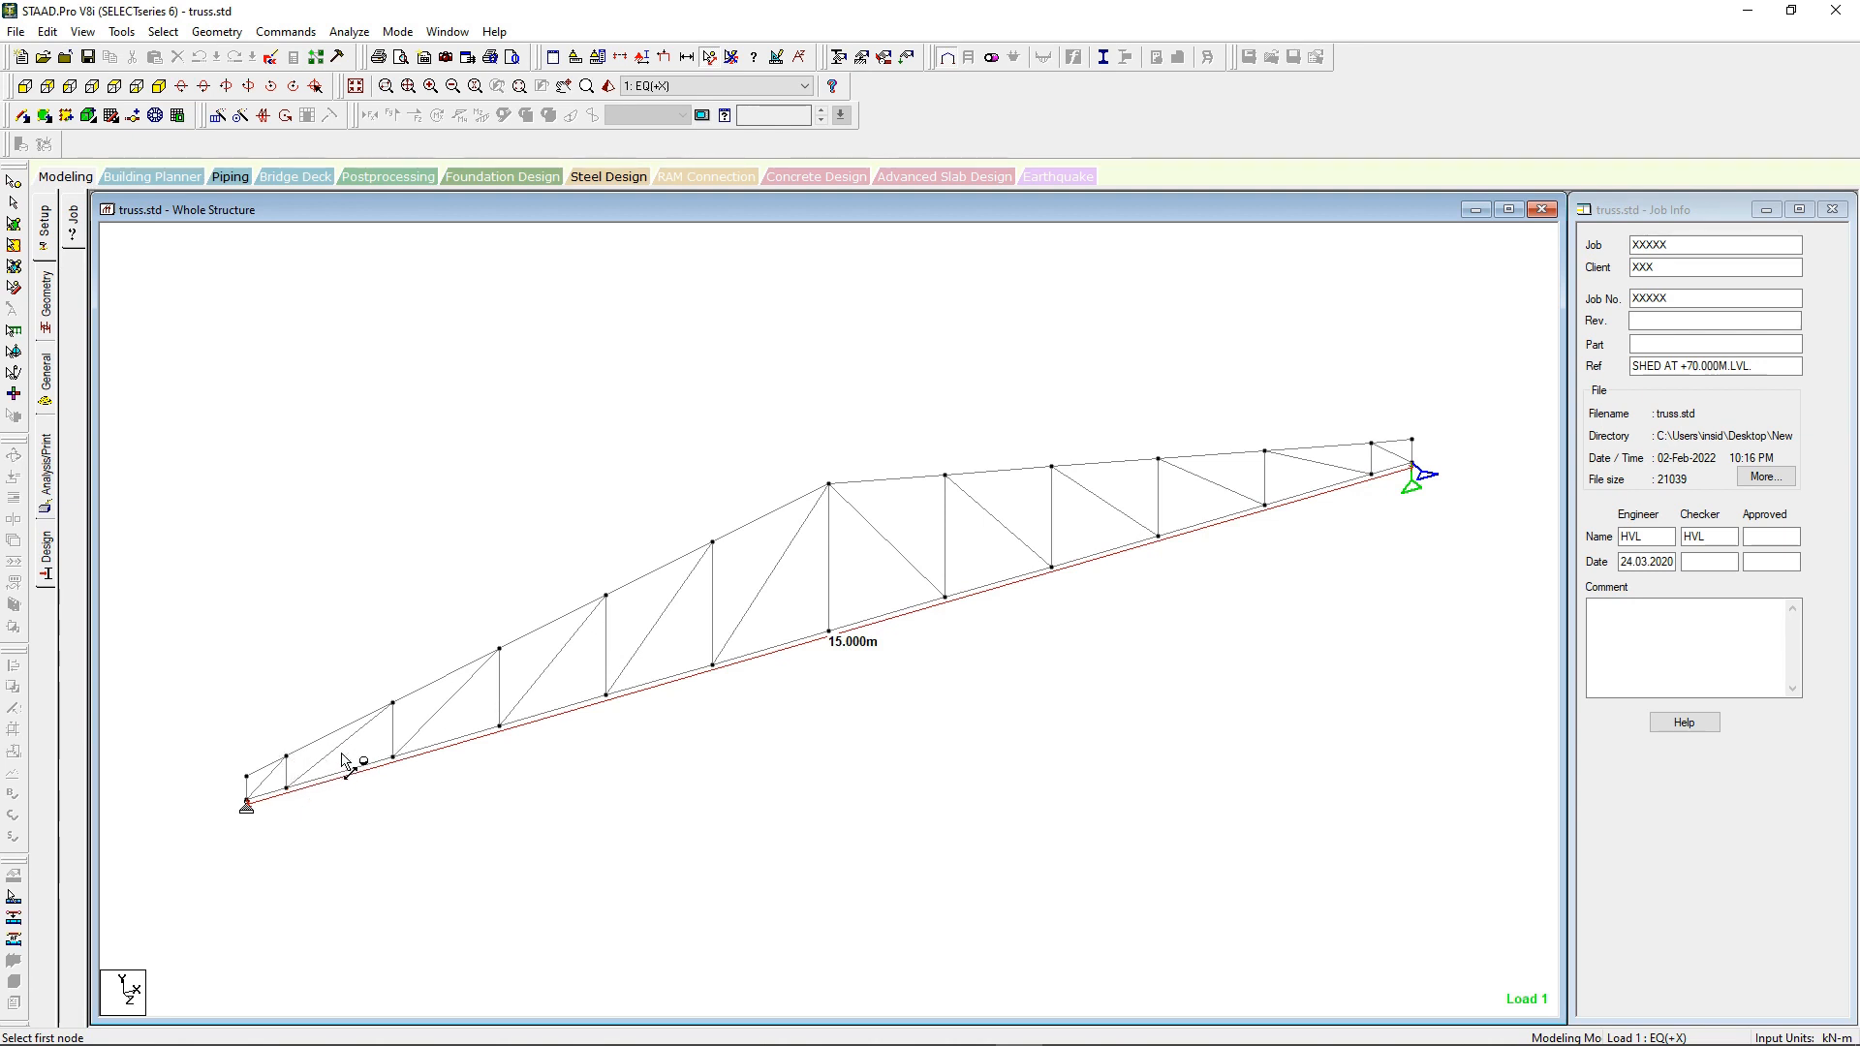
{"action": "left_click", "coordinate": [828, 484]}
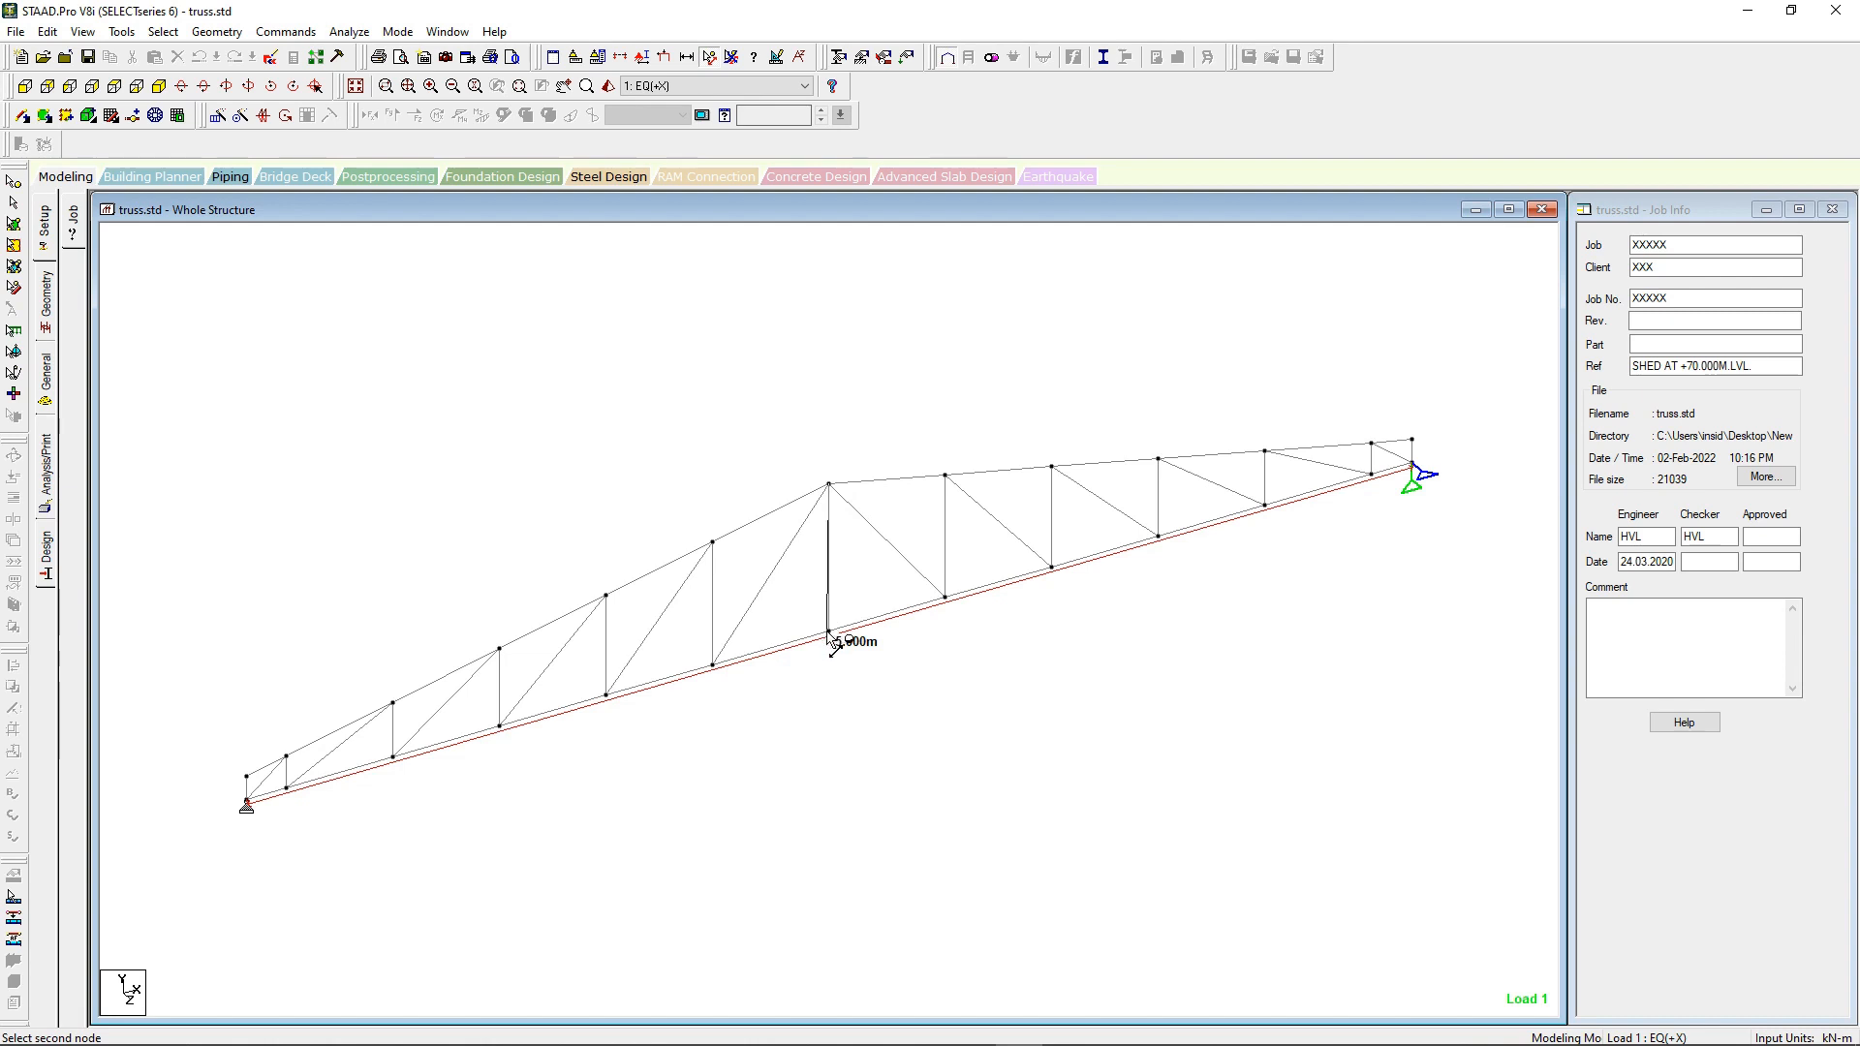
{"action": "left_click", "coordinate": [828, 632]}
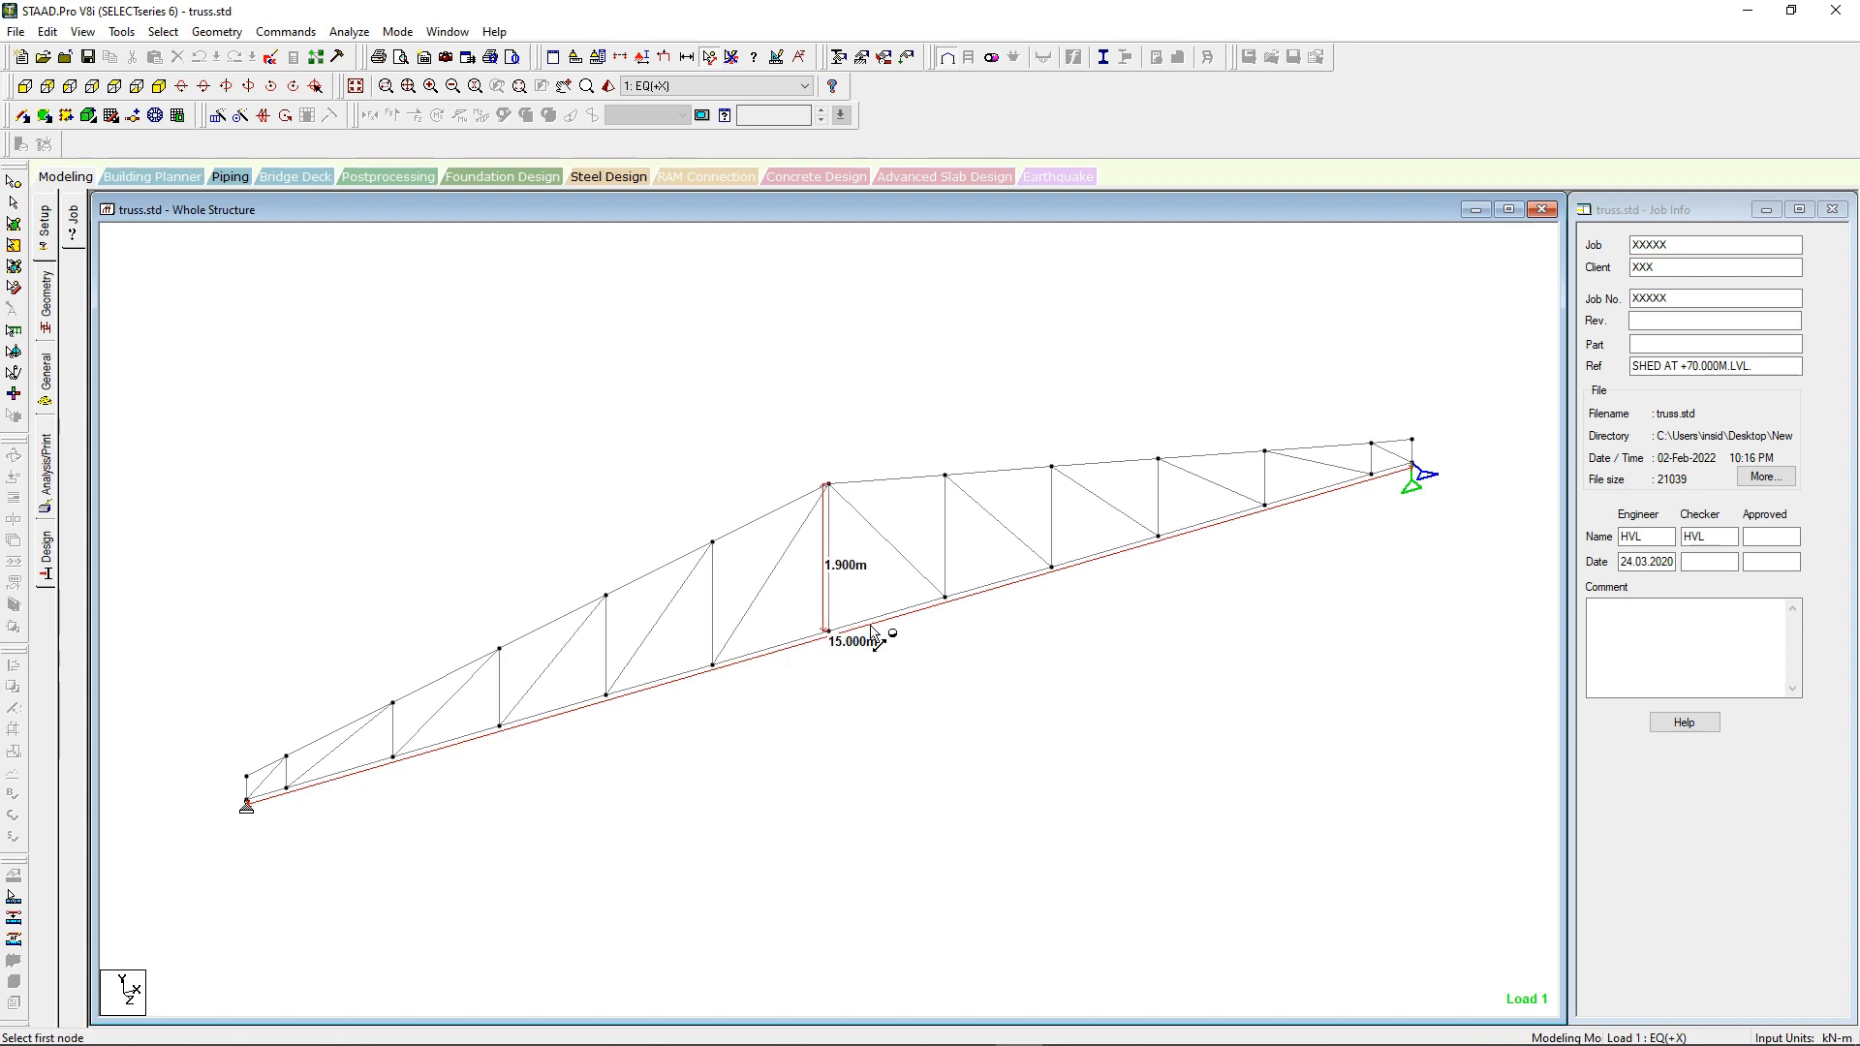
{"action": "left_click", "coordinate": [248, 776]}
{"action": "left_click", "coordinate": [248, 803]}
Step: Examine which members the first three section properties are assigned to: bottom chord, top chord and verticals
{"action": "left_click", "coordinate": [45, 386]}
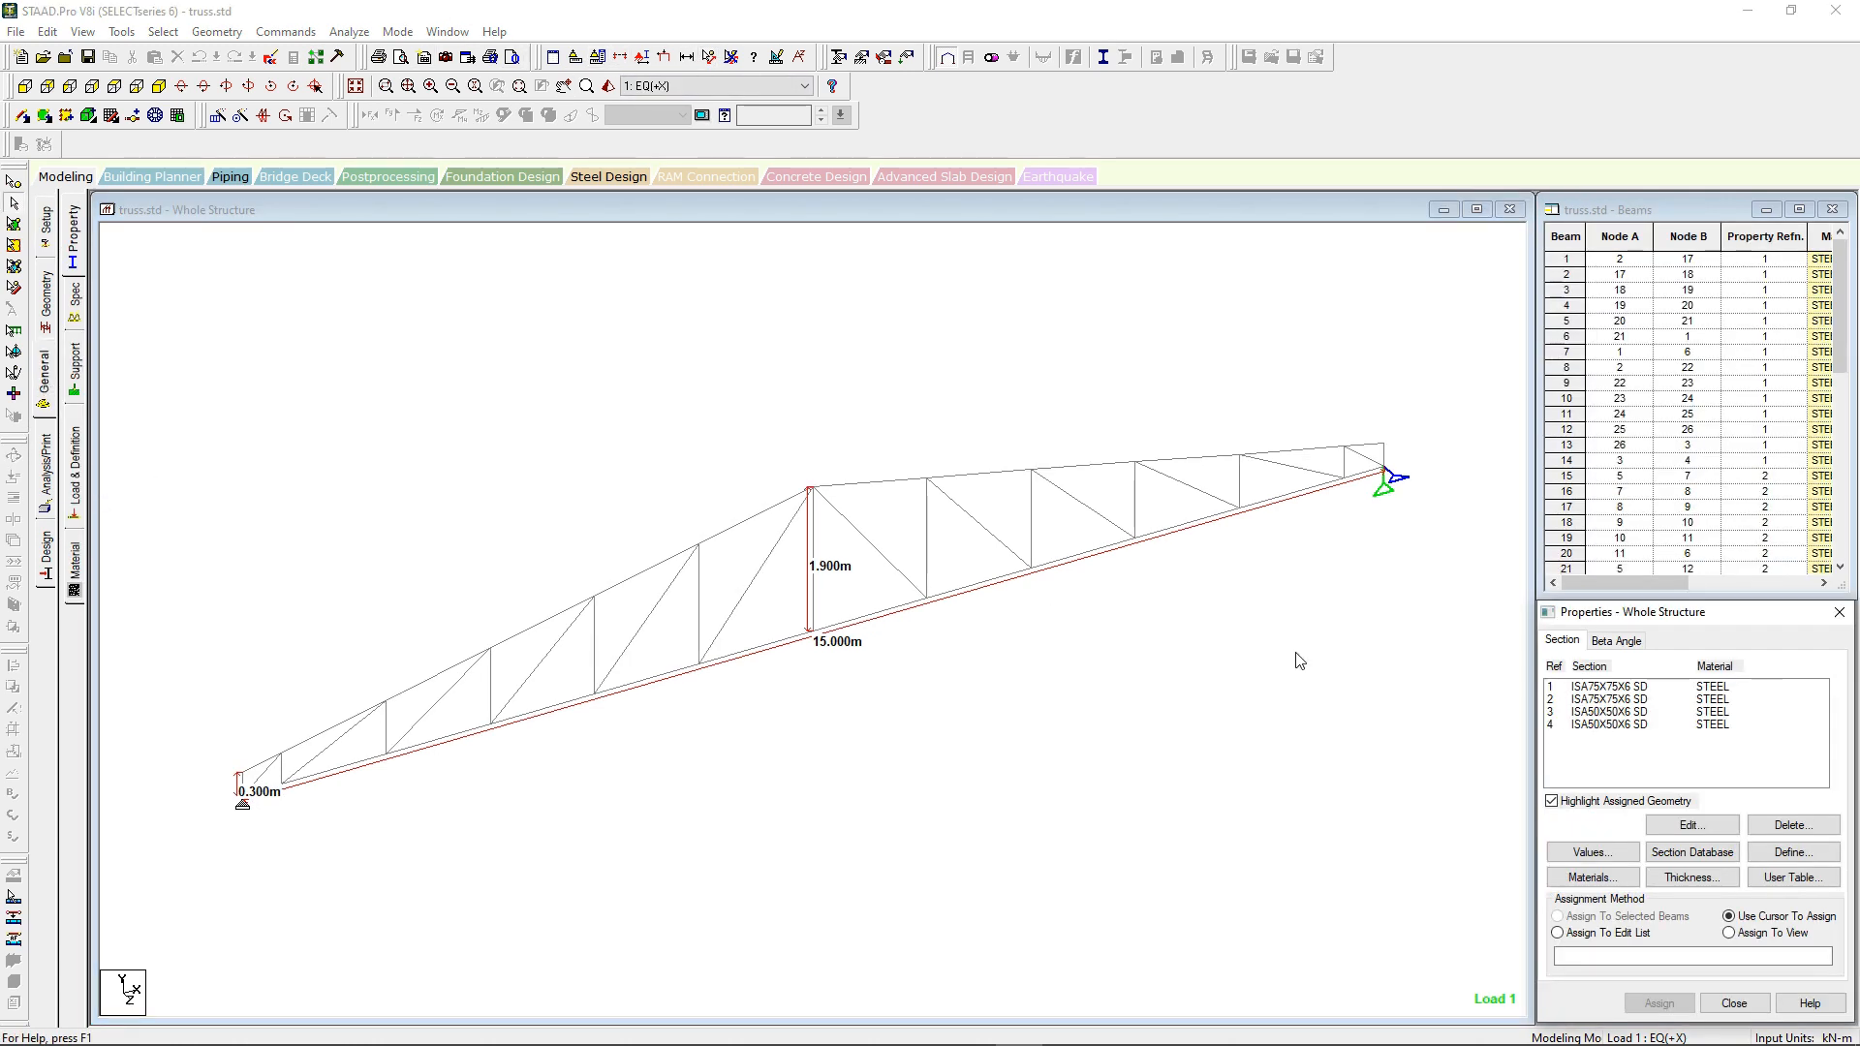
{"action": "left_click", "coordinate": [1605, 688]}
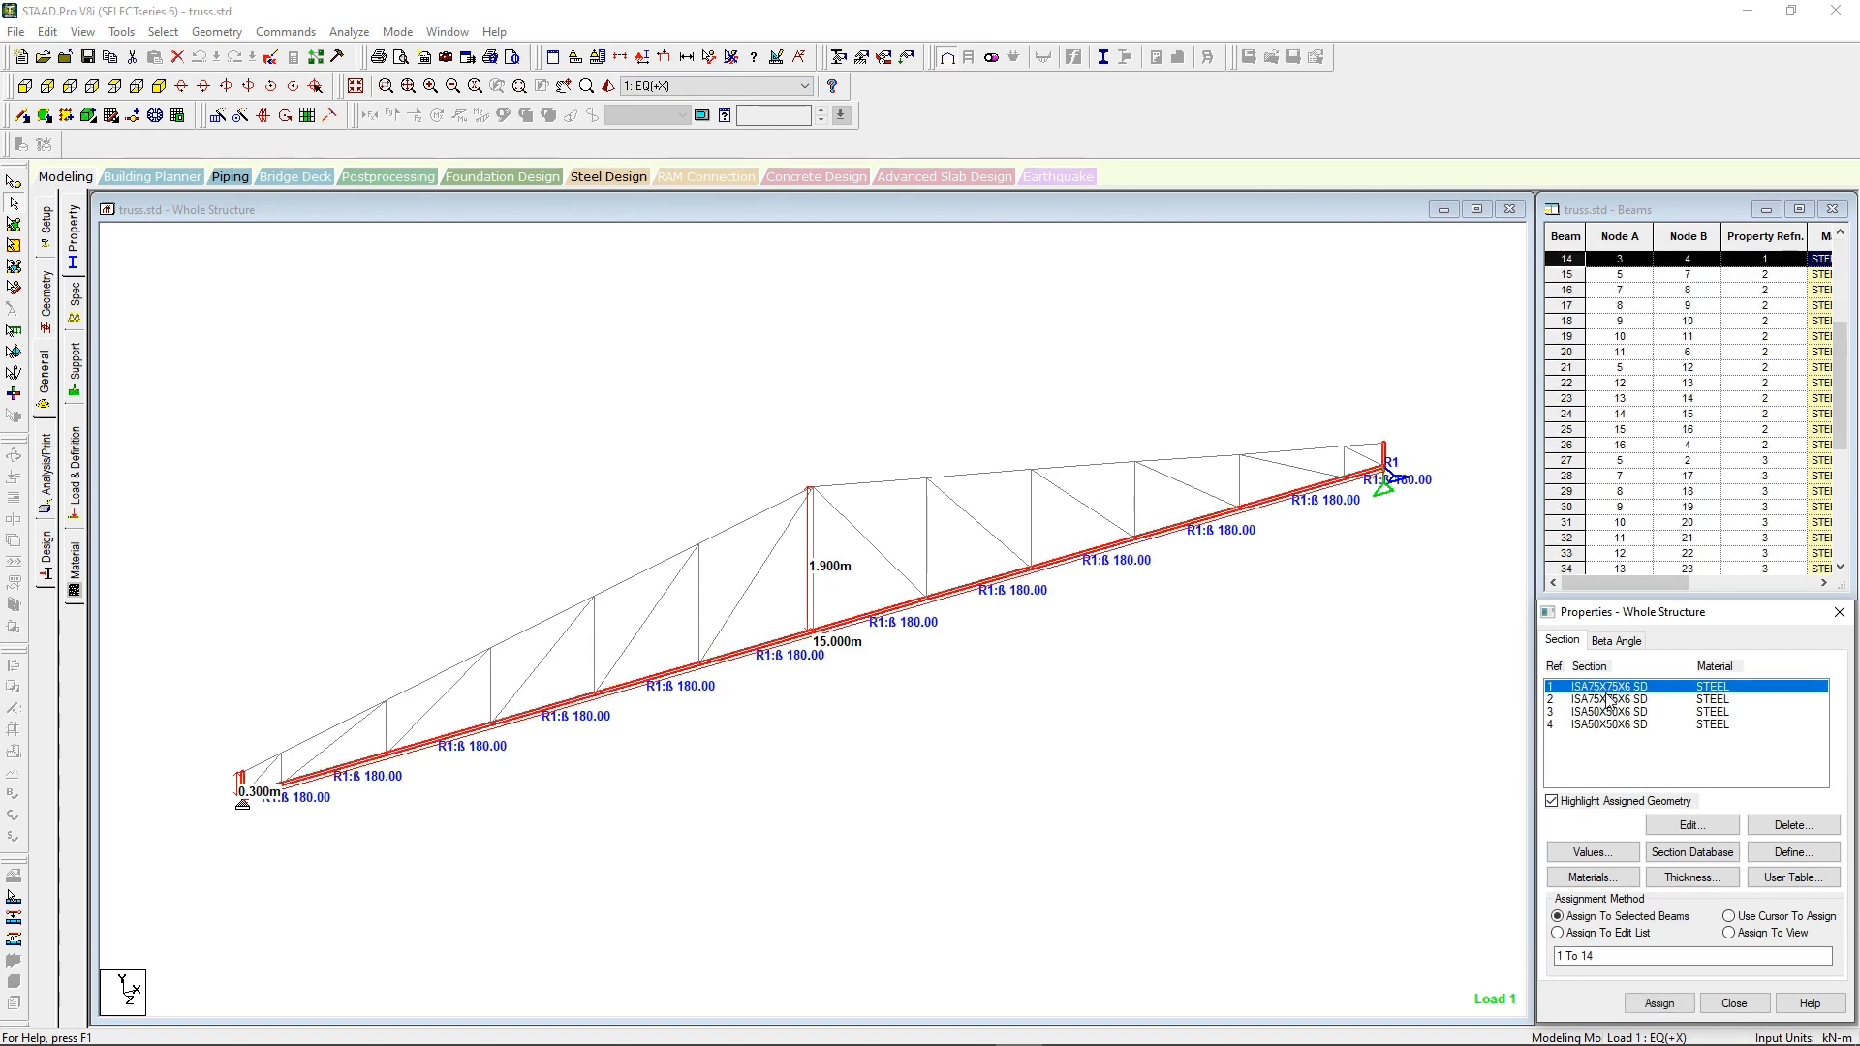
{"action": "left_click", "coordinate": [1605, 700]}
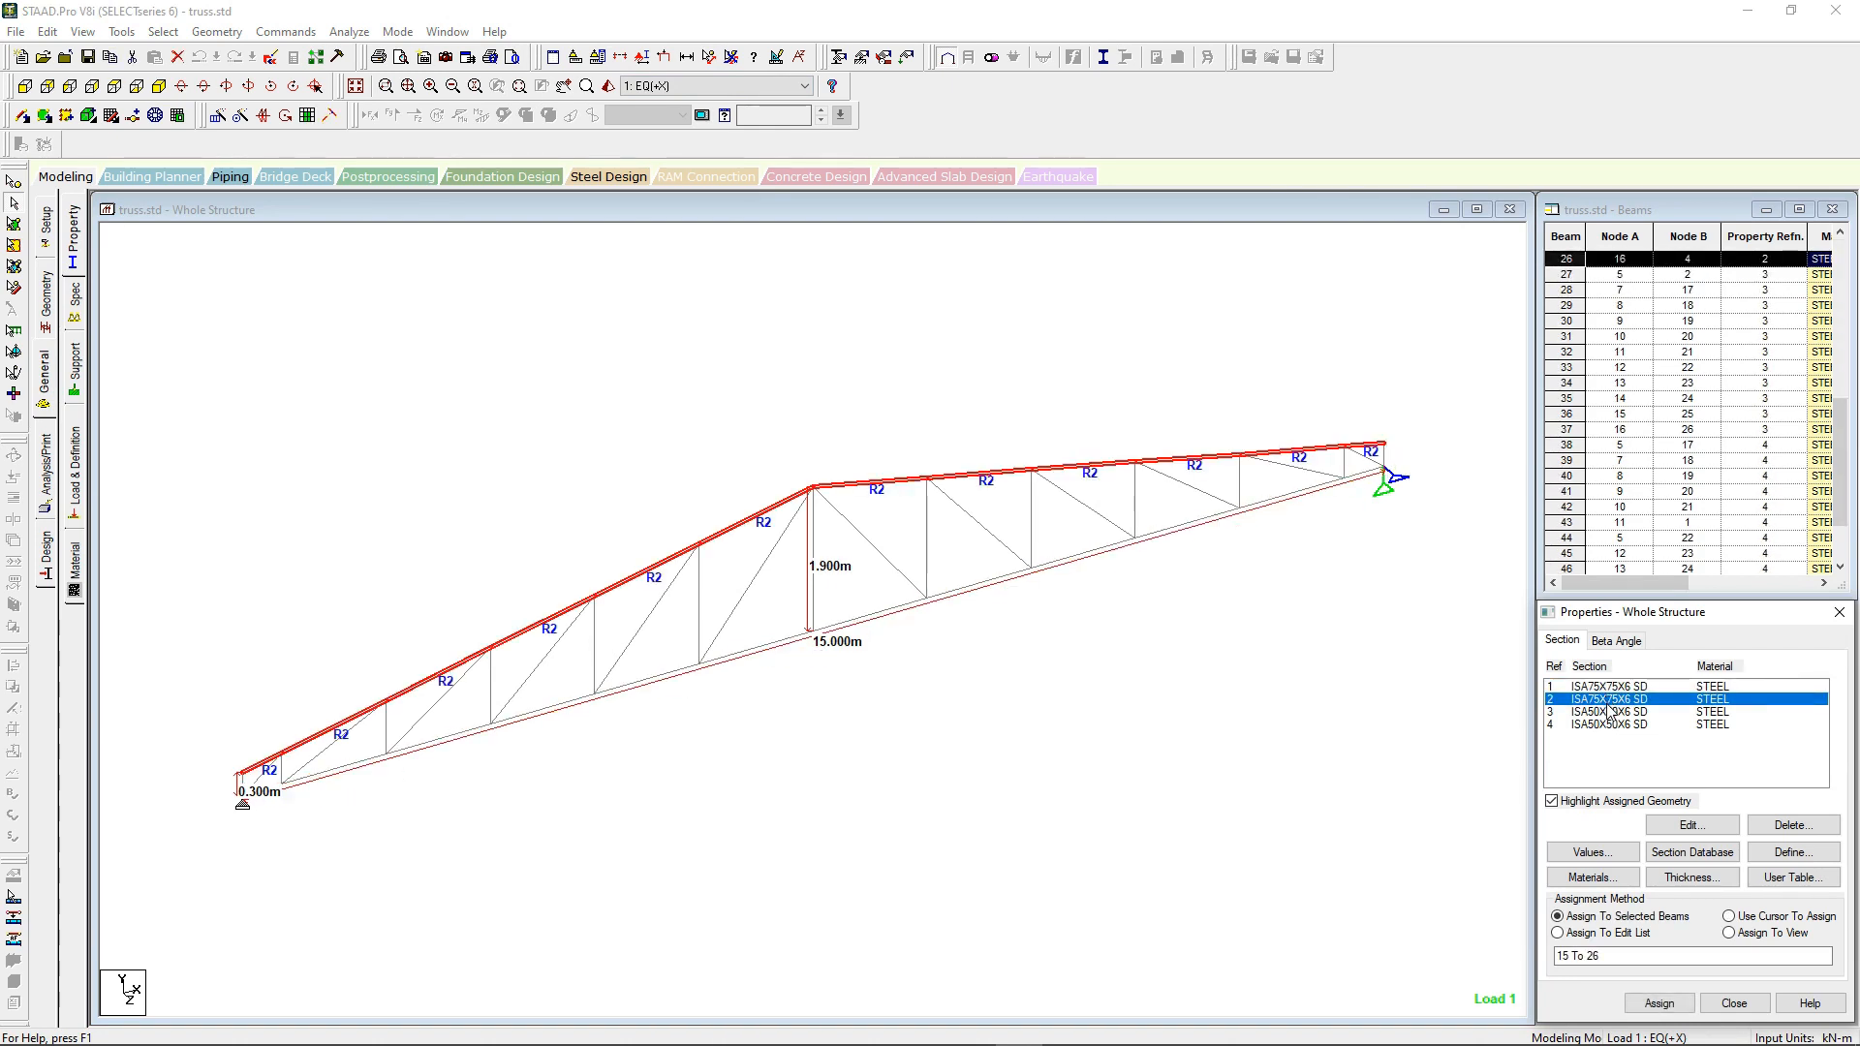
{"action": "left_click", "coordinate": [1608, 713]}
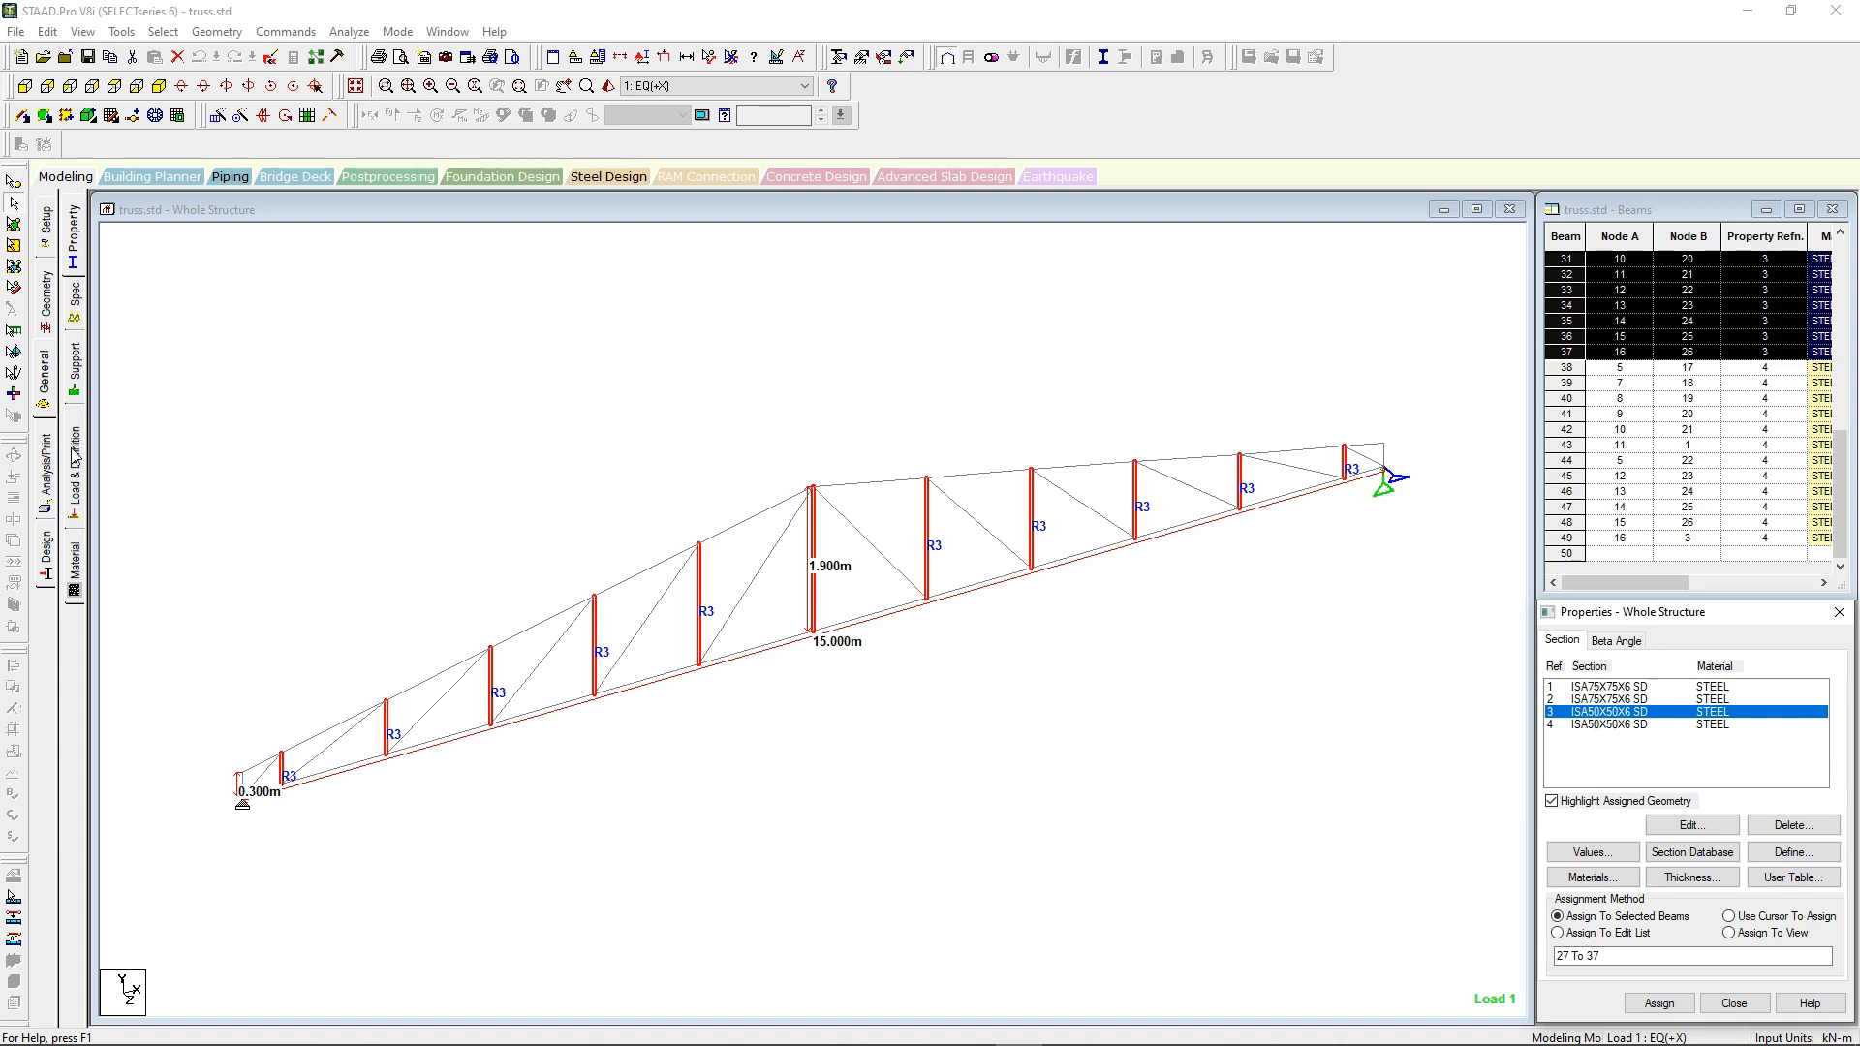
Step: Check the member specifications and highlight the nodes assigned to Support 2 and Support 3
{"action": "left_click", "coordinate": [75, 308]}
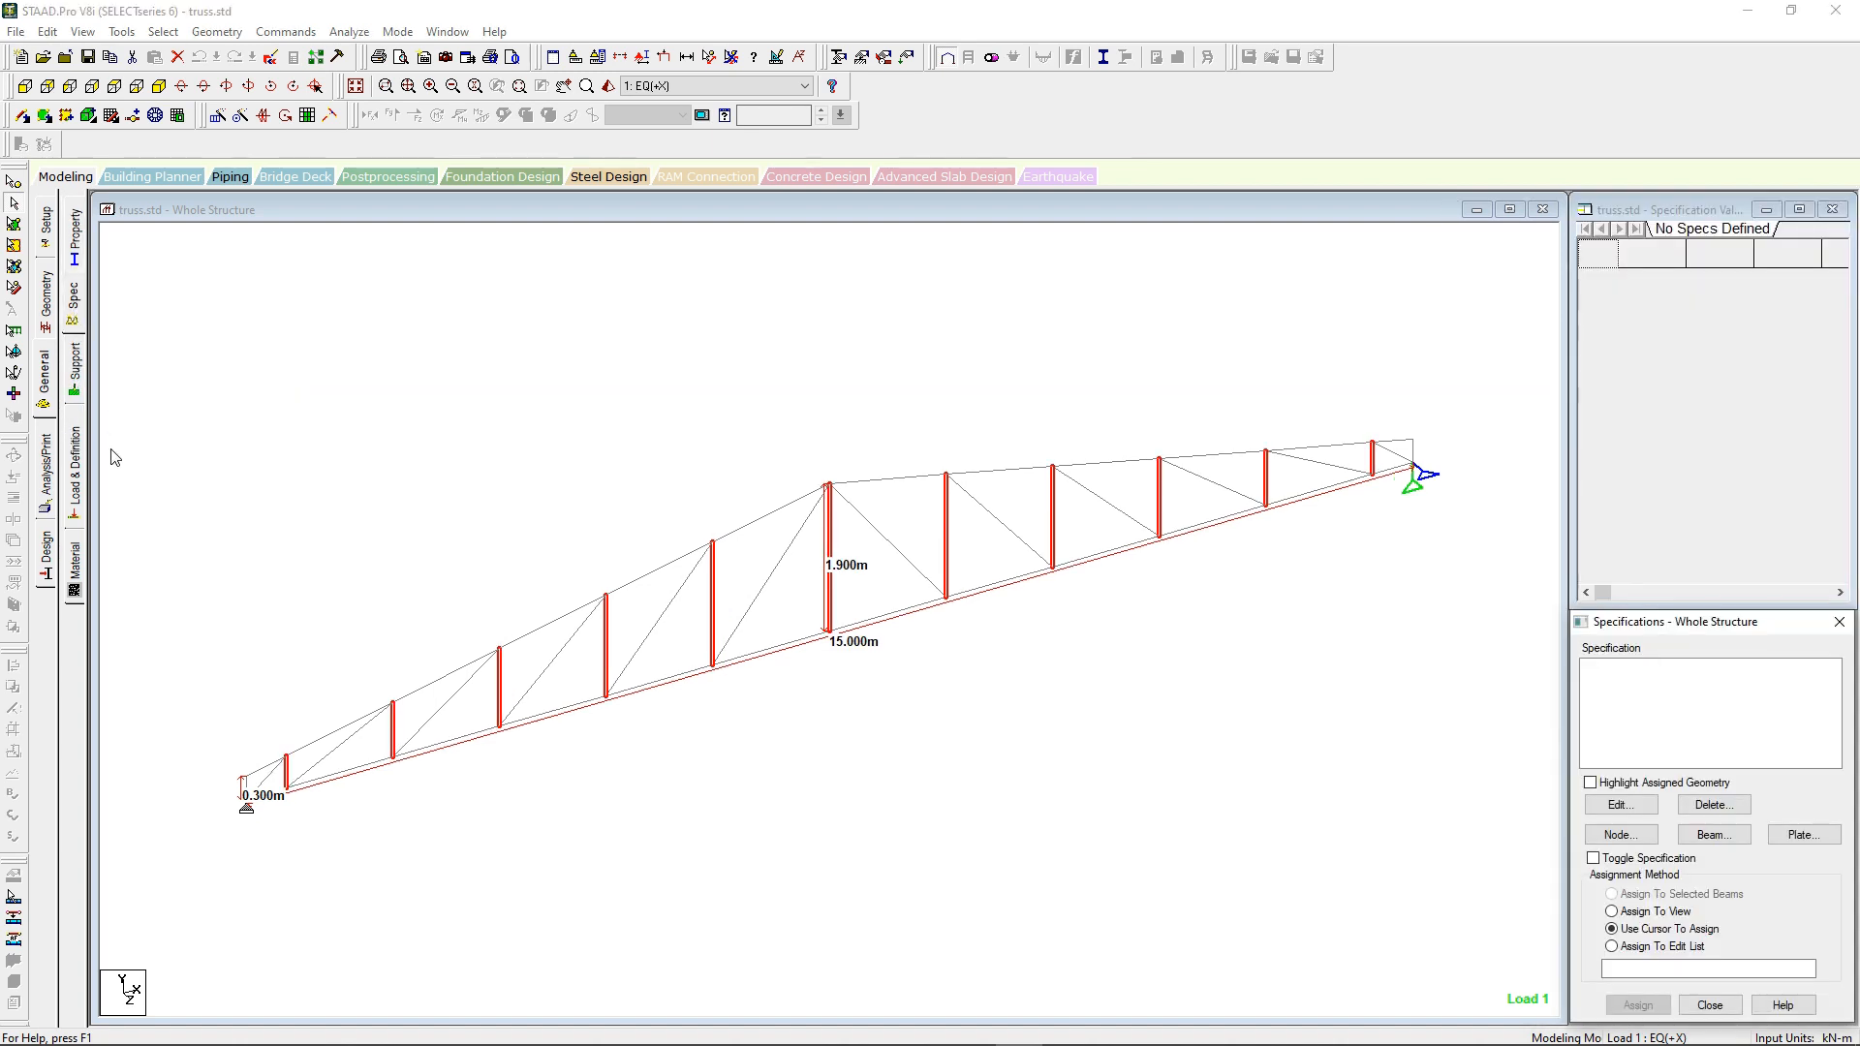
{"action": "left_click", "coordinate": [75, 368]}
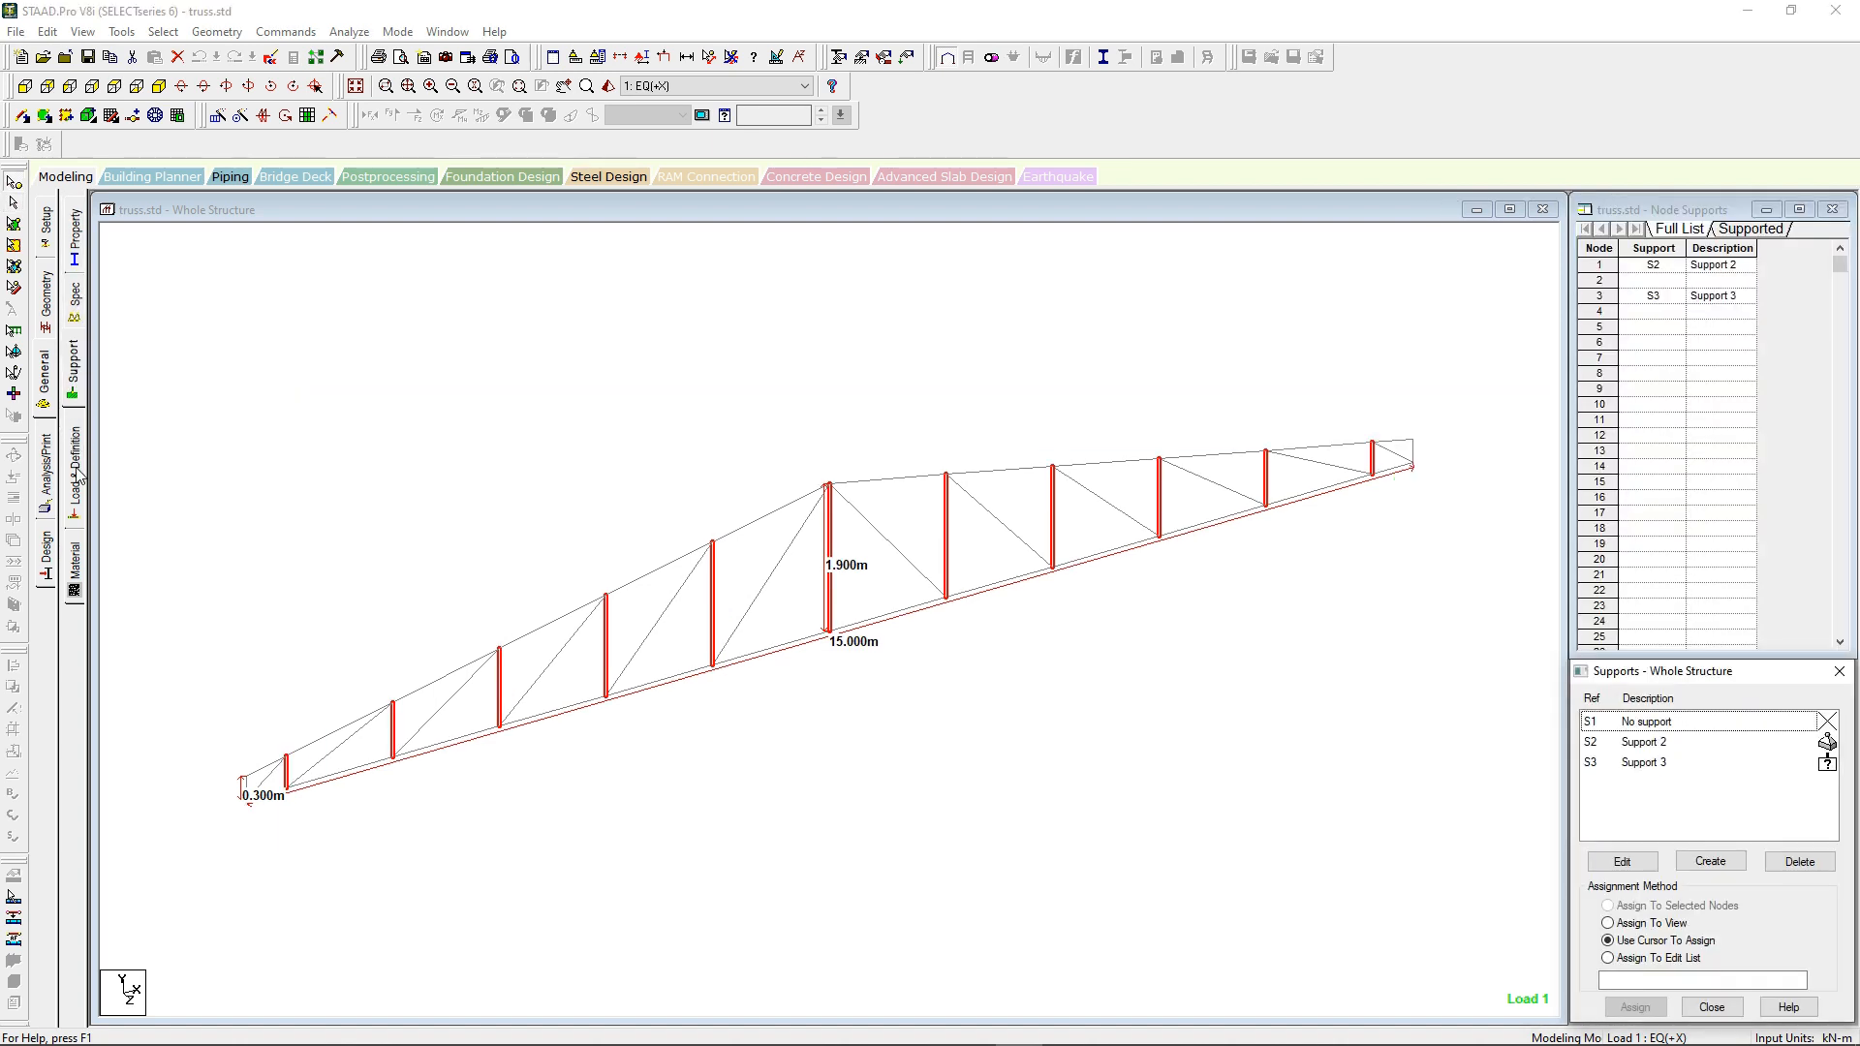
{"action": "left_click", "coordinate": [1626, 746]}
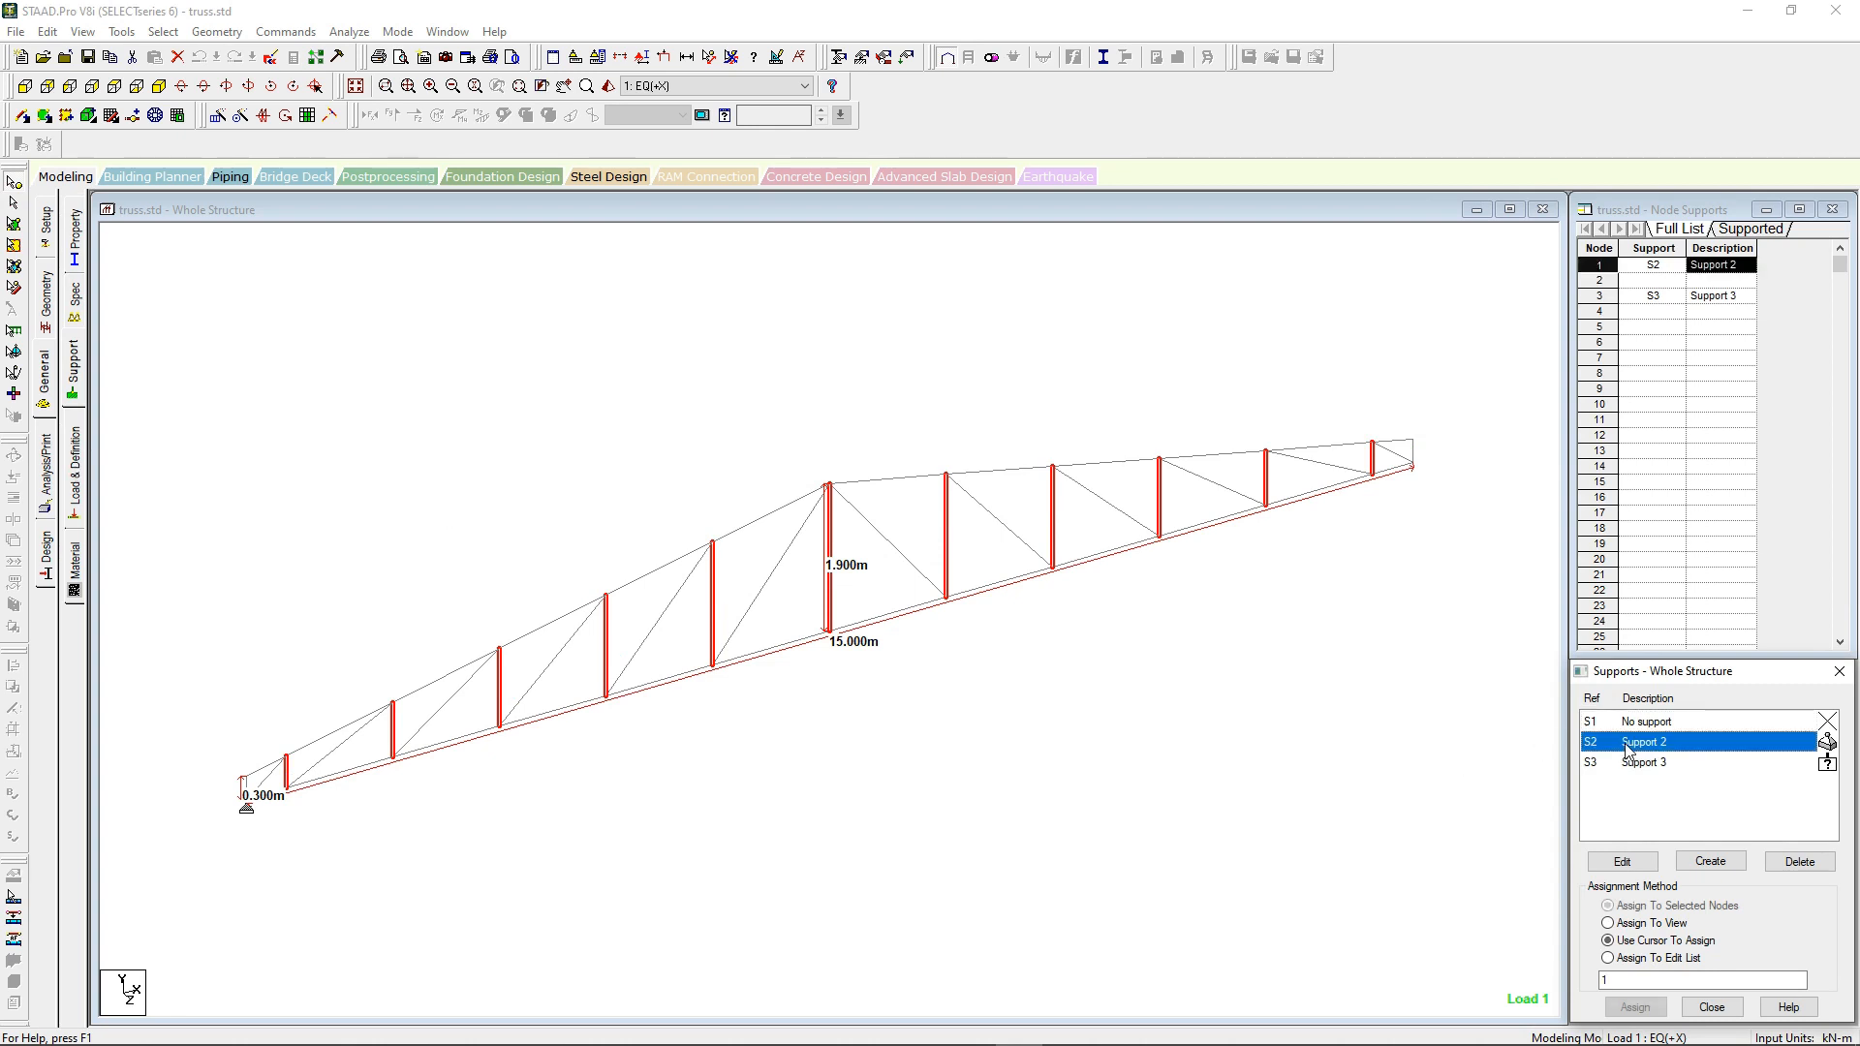
{"action": "scroll", "coordinate": [249, 813], "scroll_direction": "up", "scroll_amount": 2}
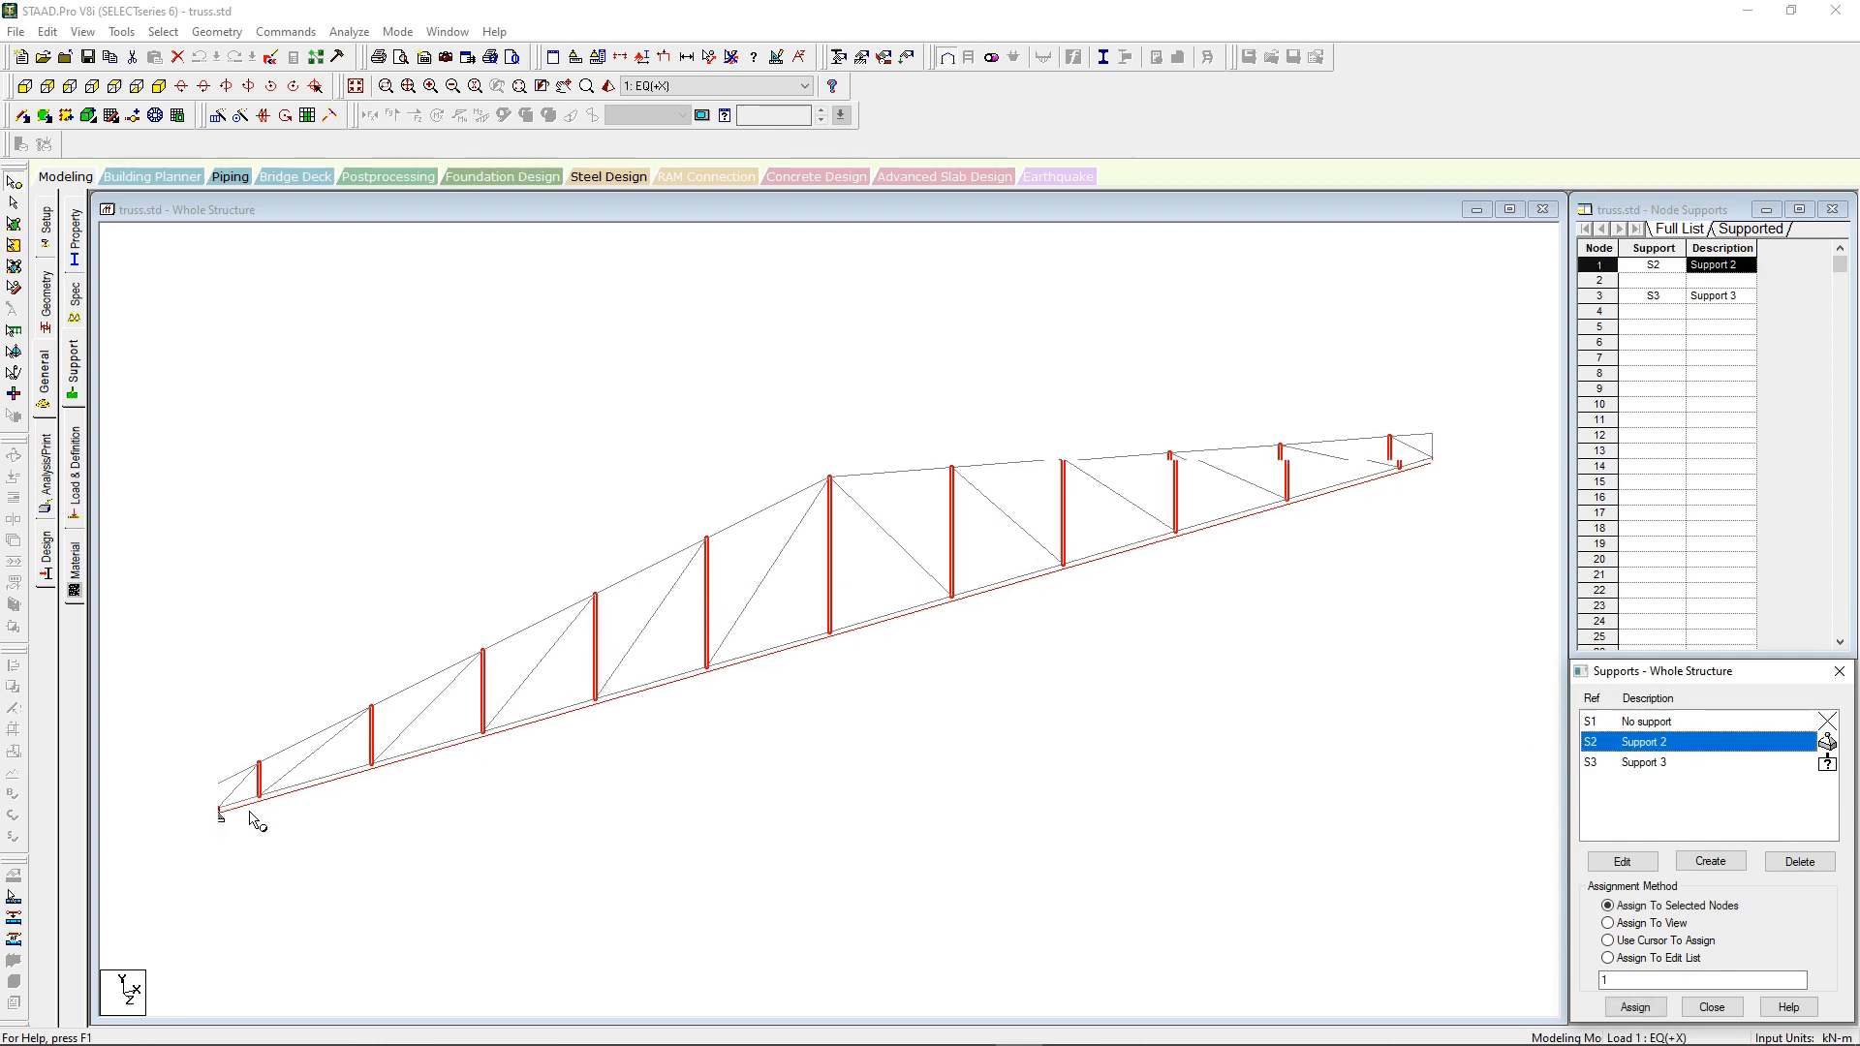
{"action": "left_click", "coordinate": [1630, 764]}
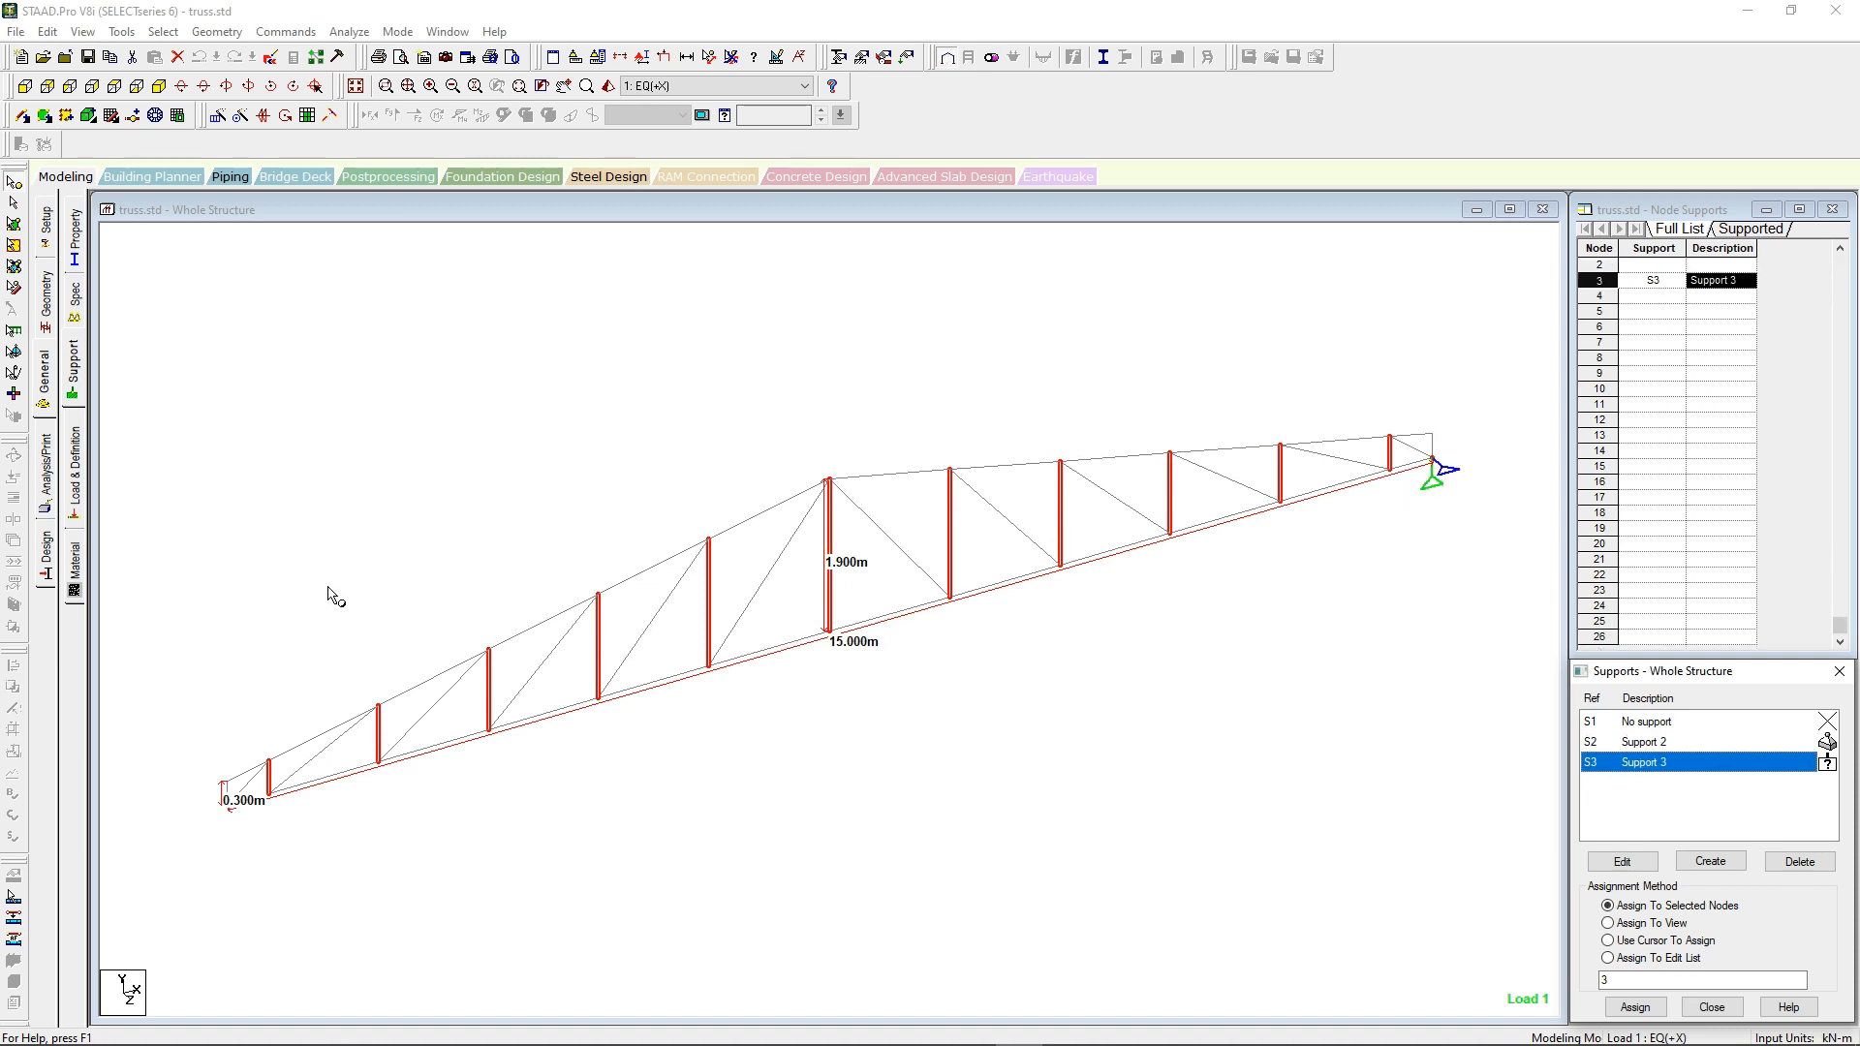
Step: Examine the seismic definition (IS 1893 - 2002) and the list of load cases and combinations
{"action": "left_click", "coordinate": [75, 475]}
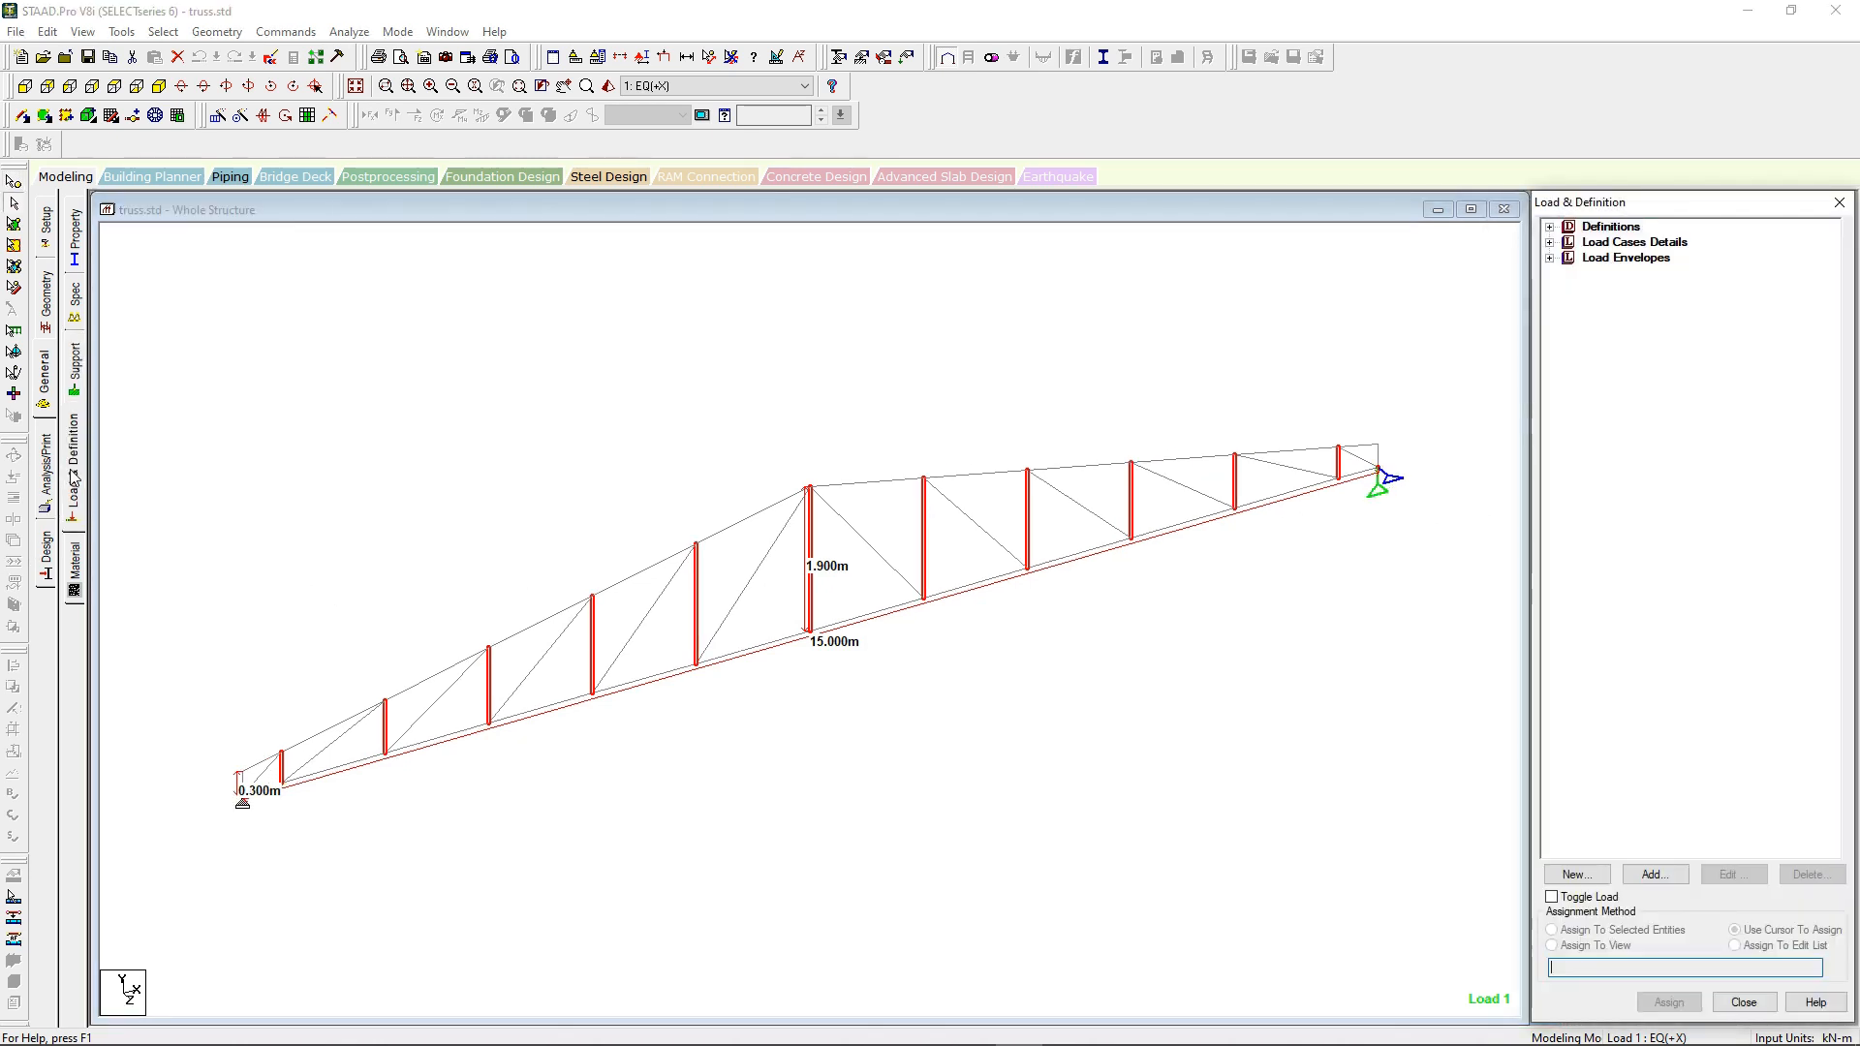
{"action": "left_click", "coordinate": [1549, 226]}
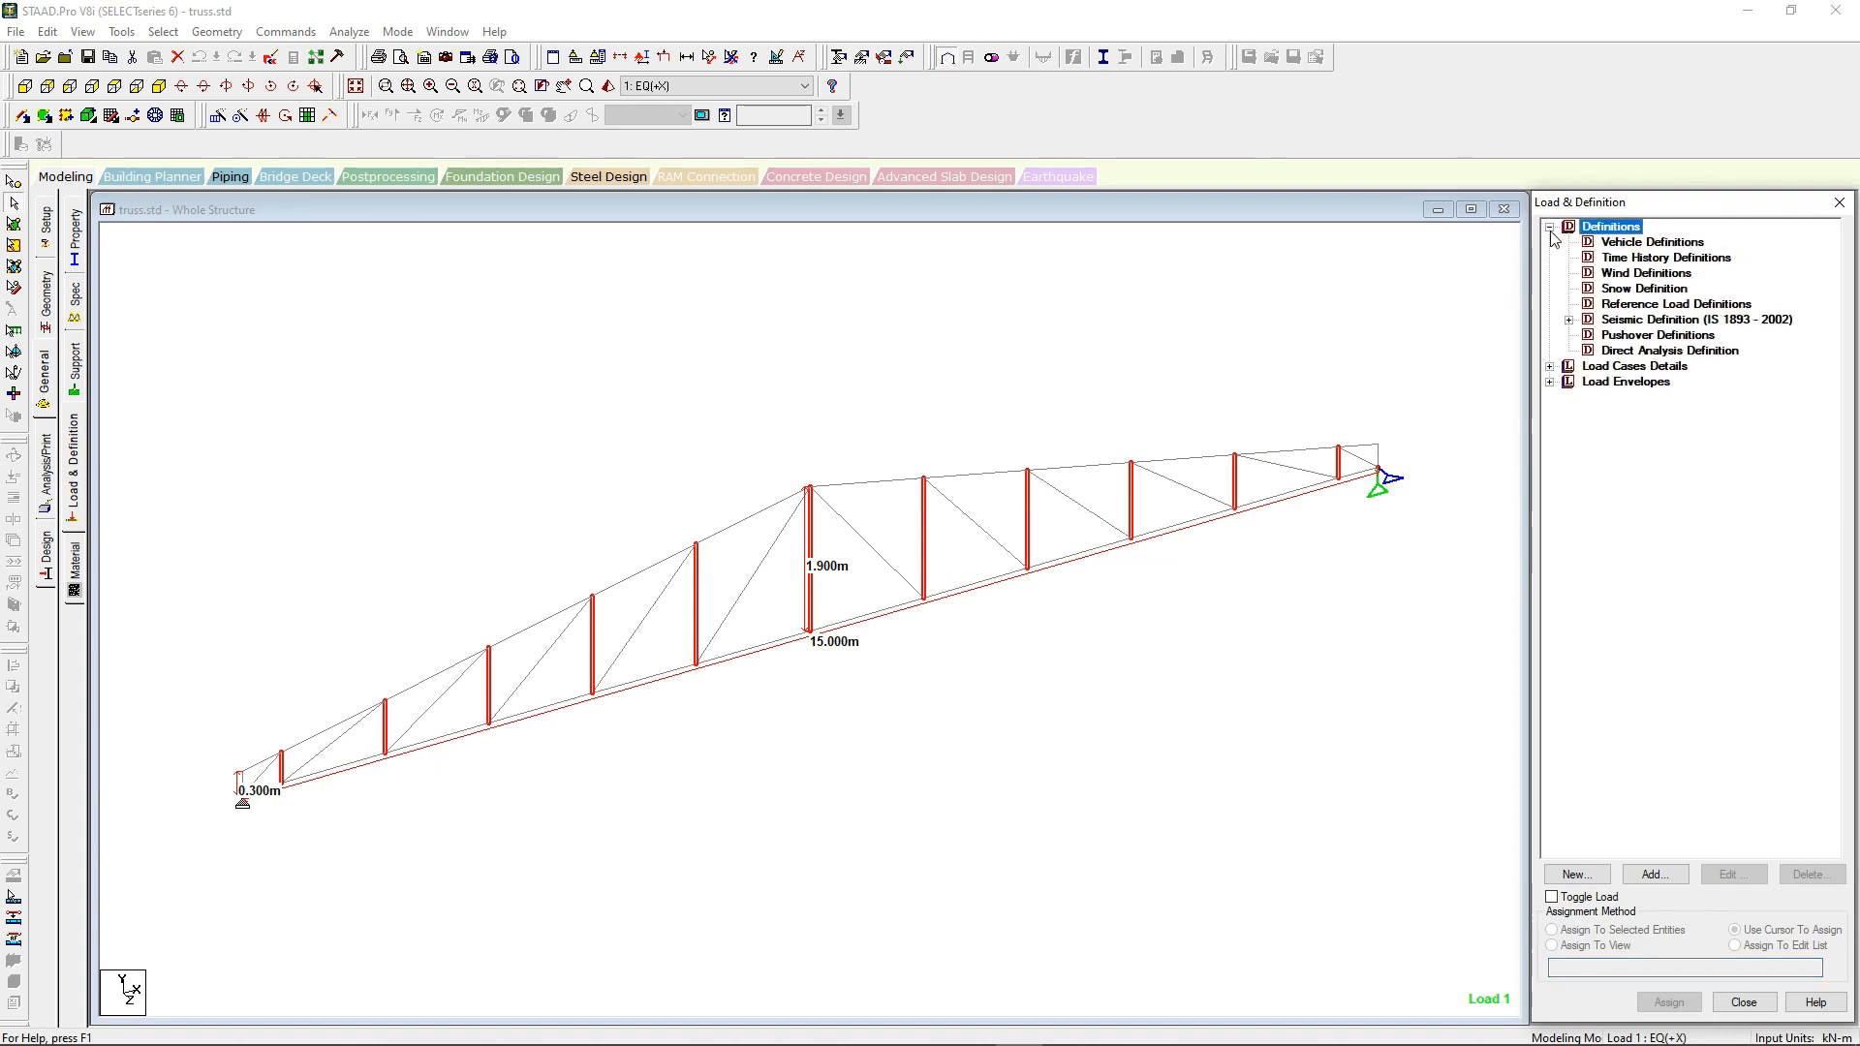
{"action": "left_click", "coordinate": [1568, 320]}
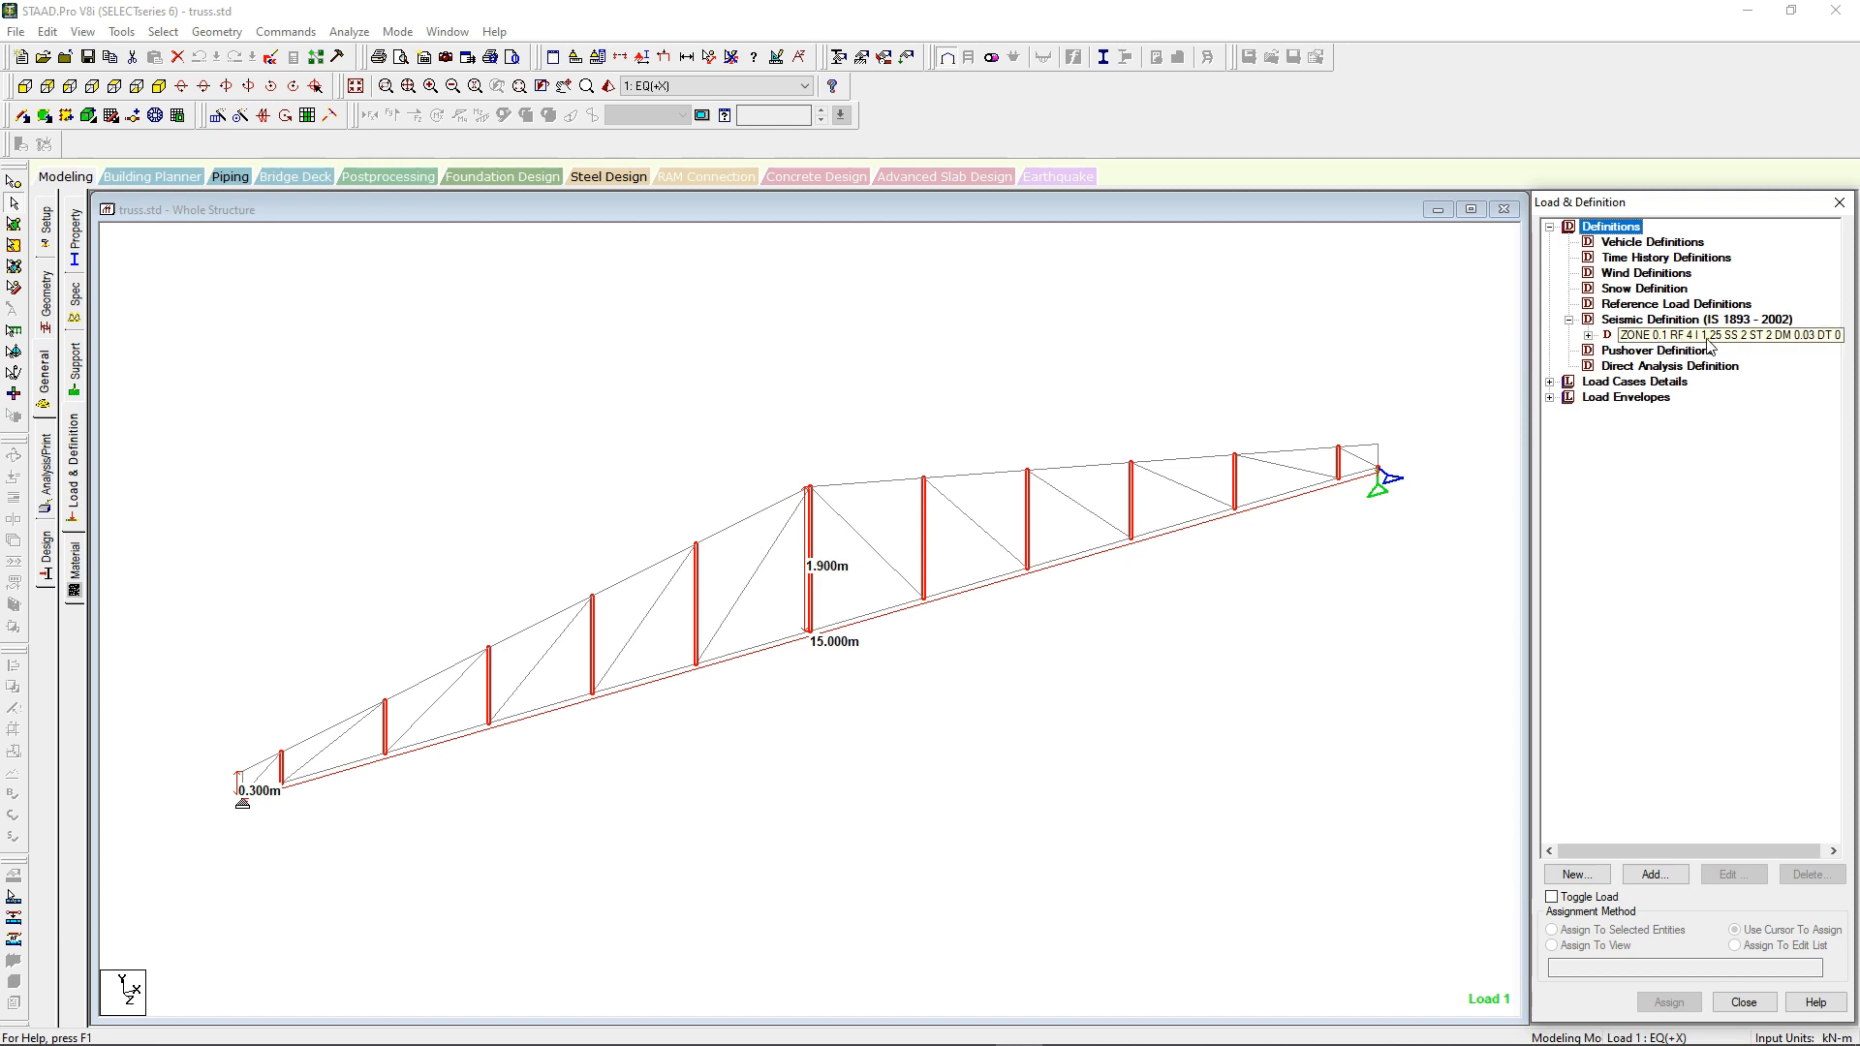
{"action": "left_click", "coordinate": [1550, 382]}
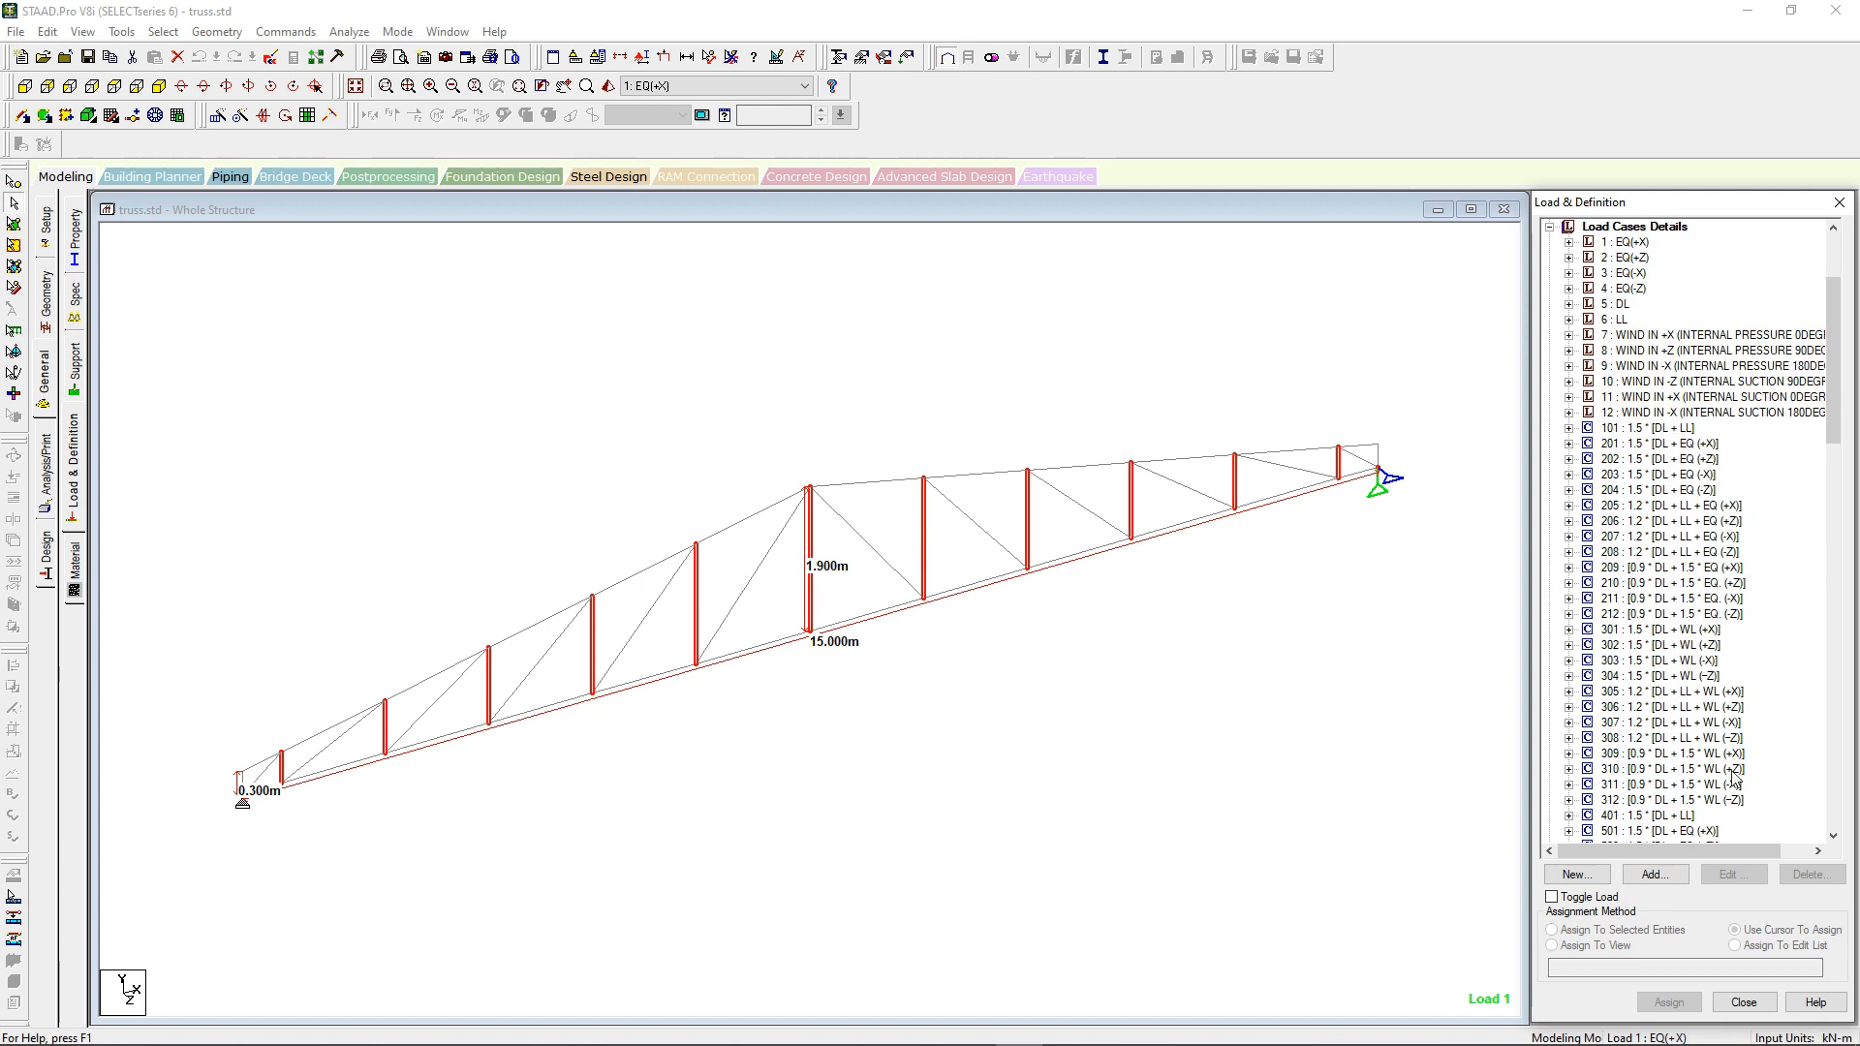
Step: Examine each item of the DL load case on the truss, from the selfweight through all vertical nodal loads
{"action": "left_click", "coordinate": [1569, 304]}
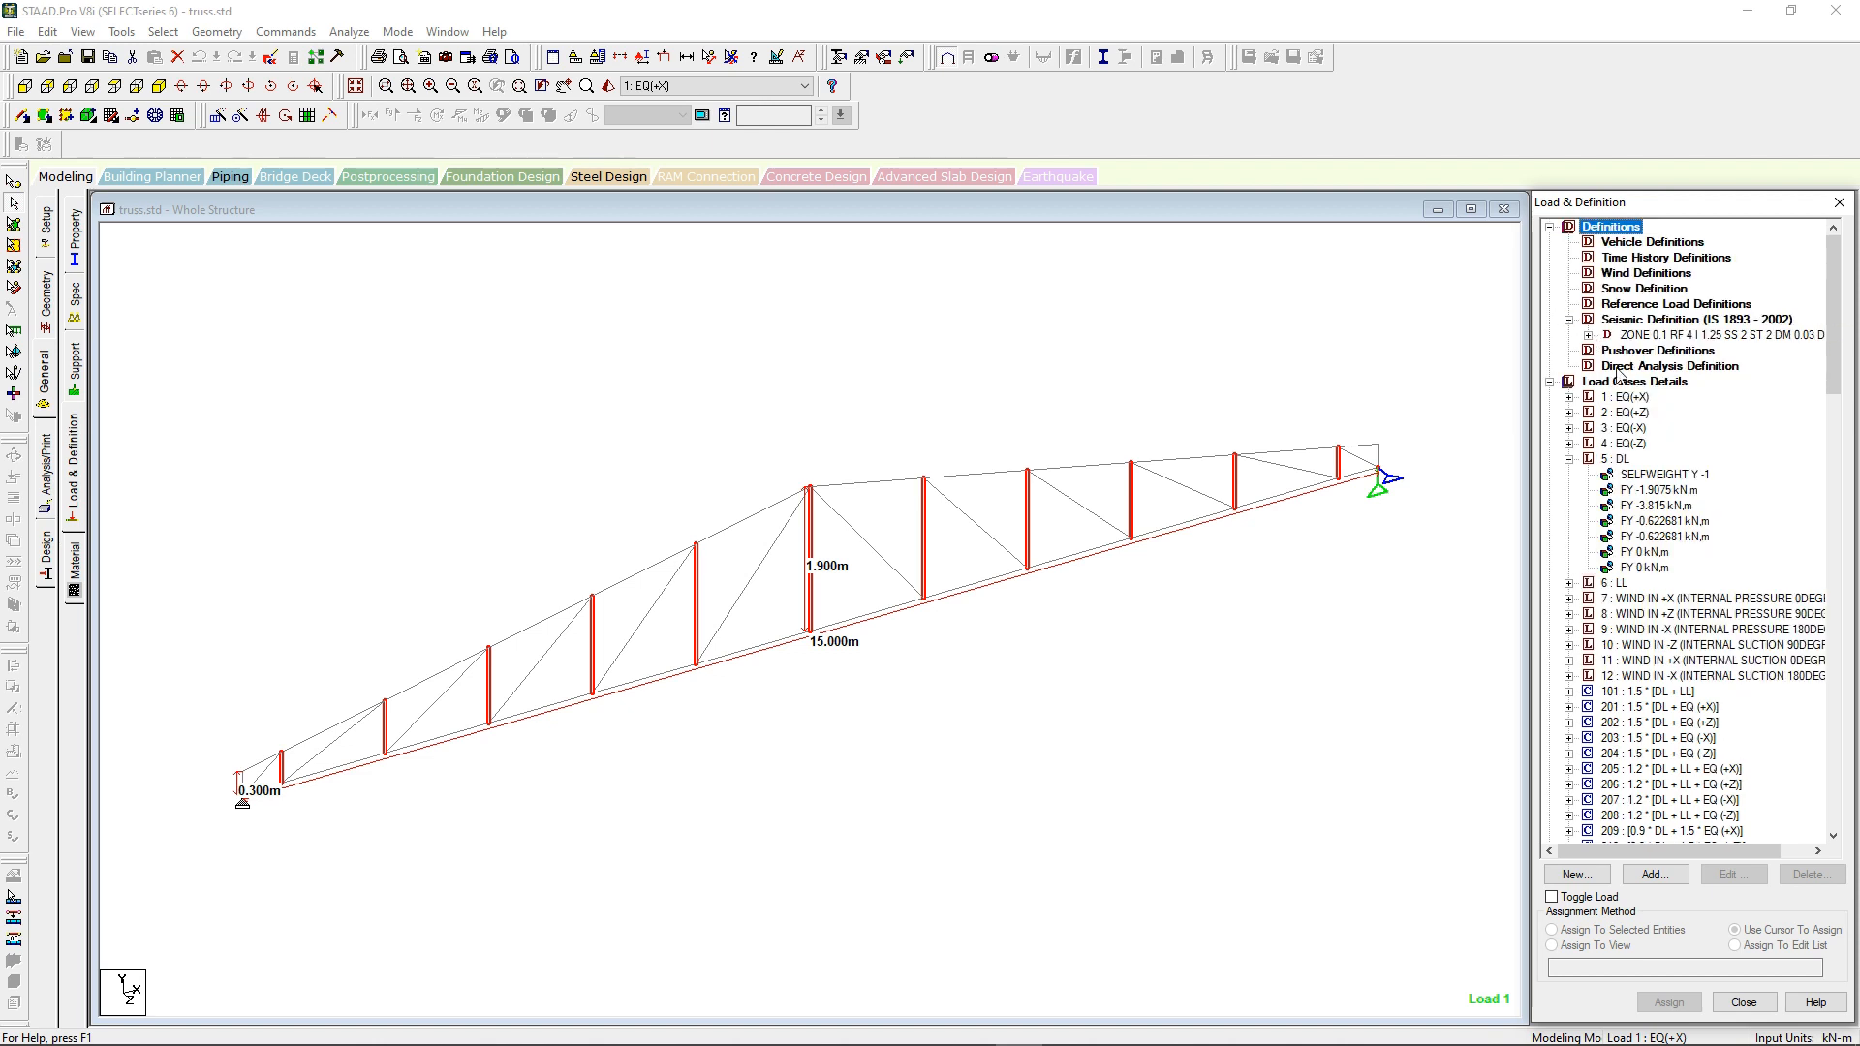
{"action": "left_click", "coordinate": [1661, 473]}
{"action": "left_click", "coordinate": [1664, 490]}
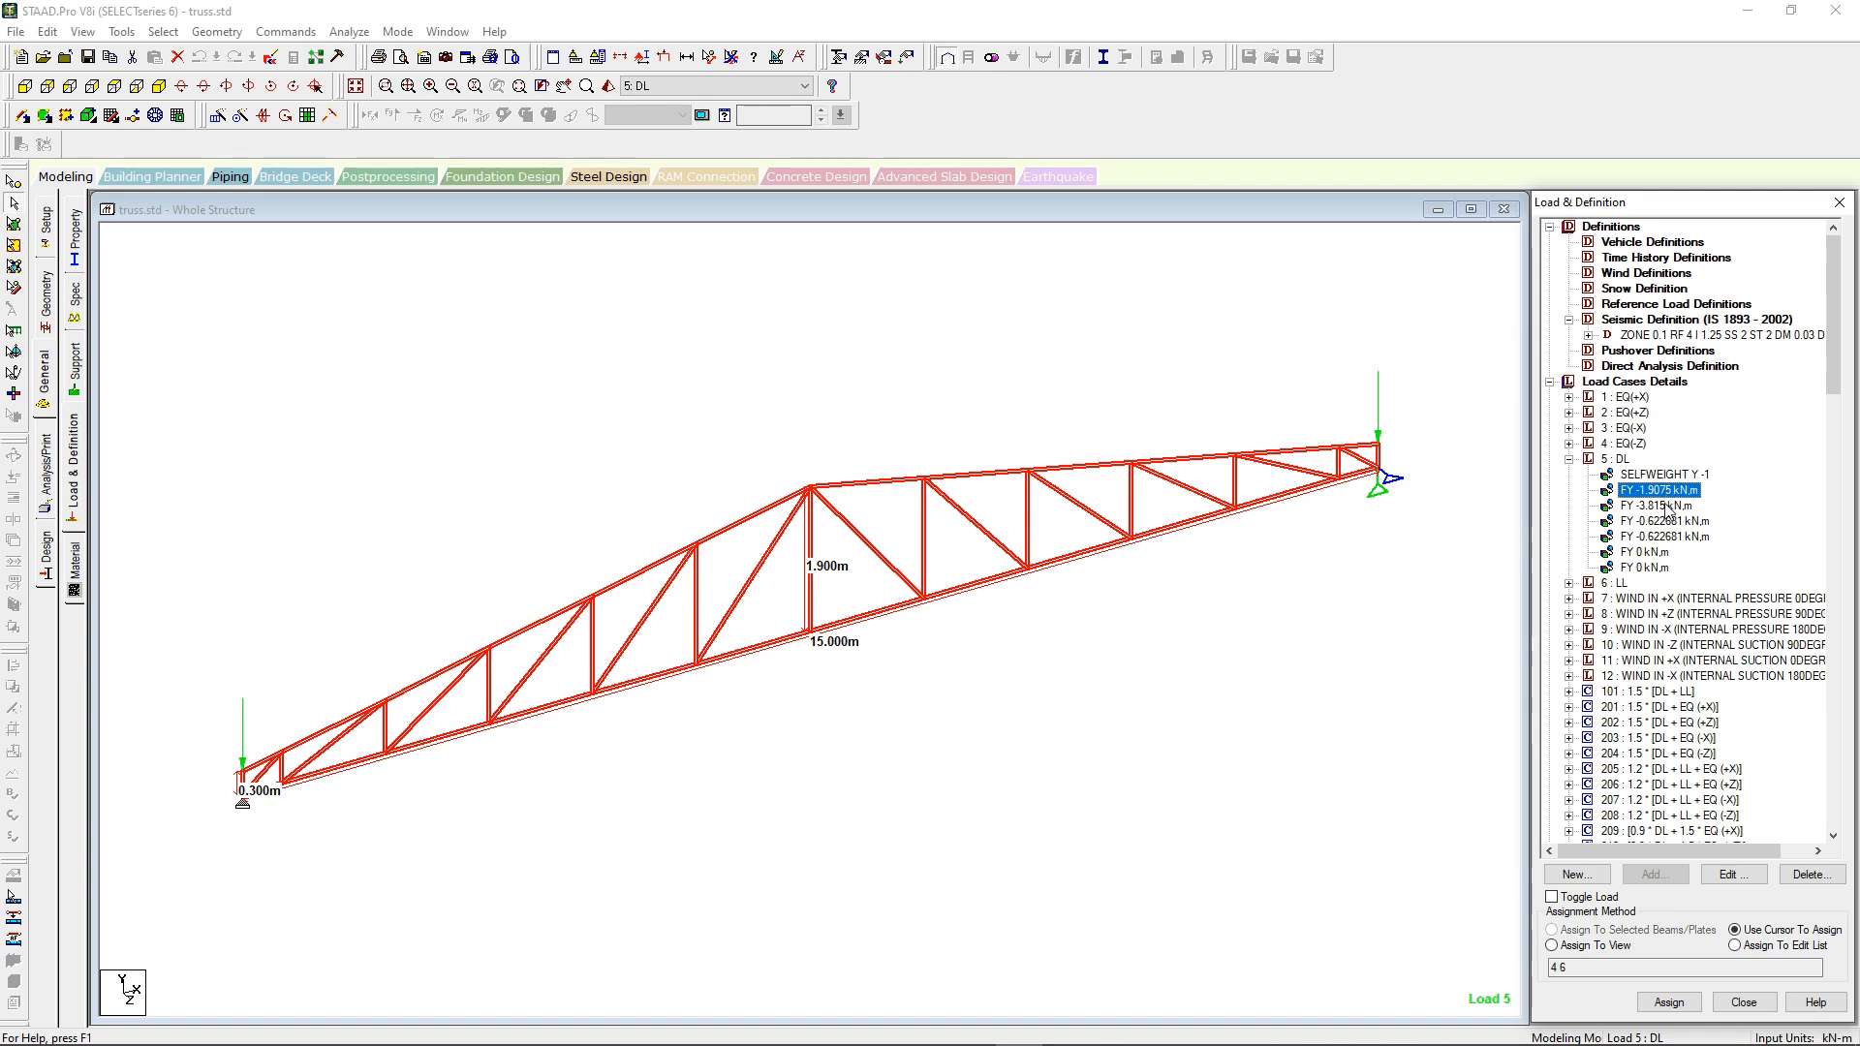
{"action": "left_click", "coordinate": [1665, 505]}
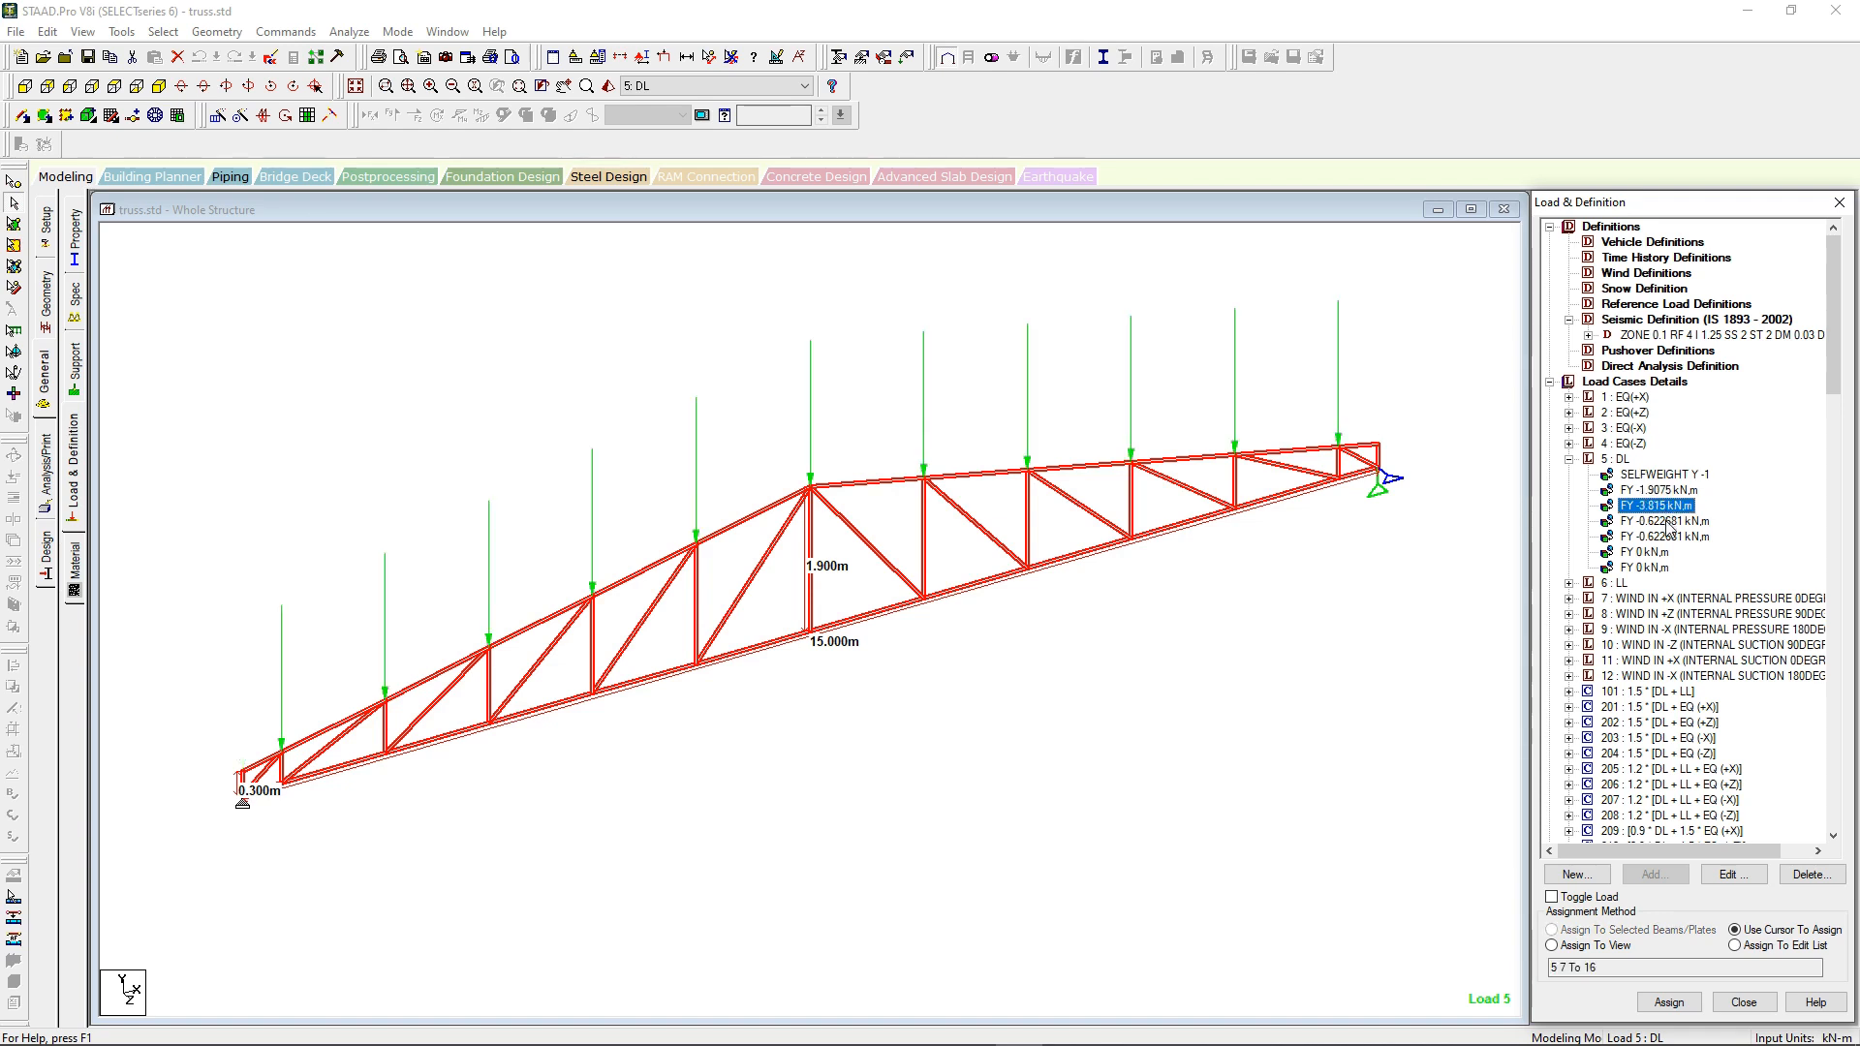
{"action": "left_click", "coordinate": [1667, 521]}
{"action": "left_click", "coordinate": [1666, 538]}
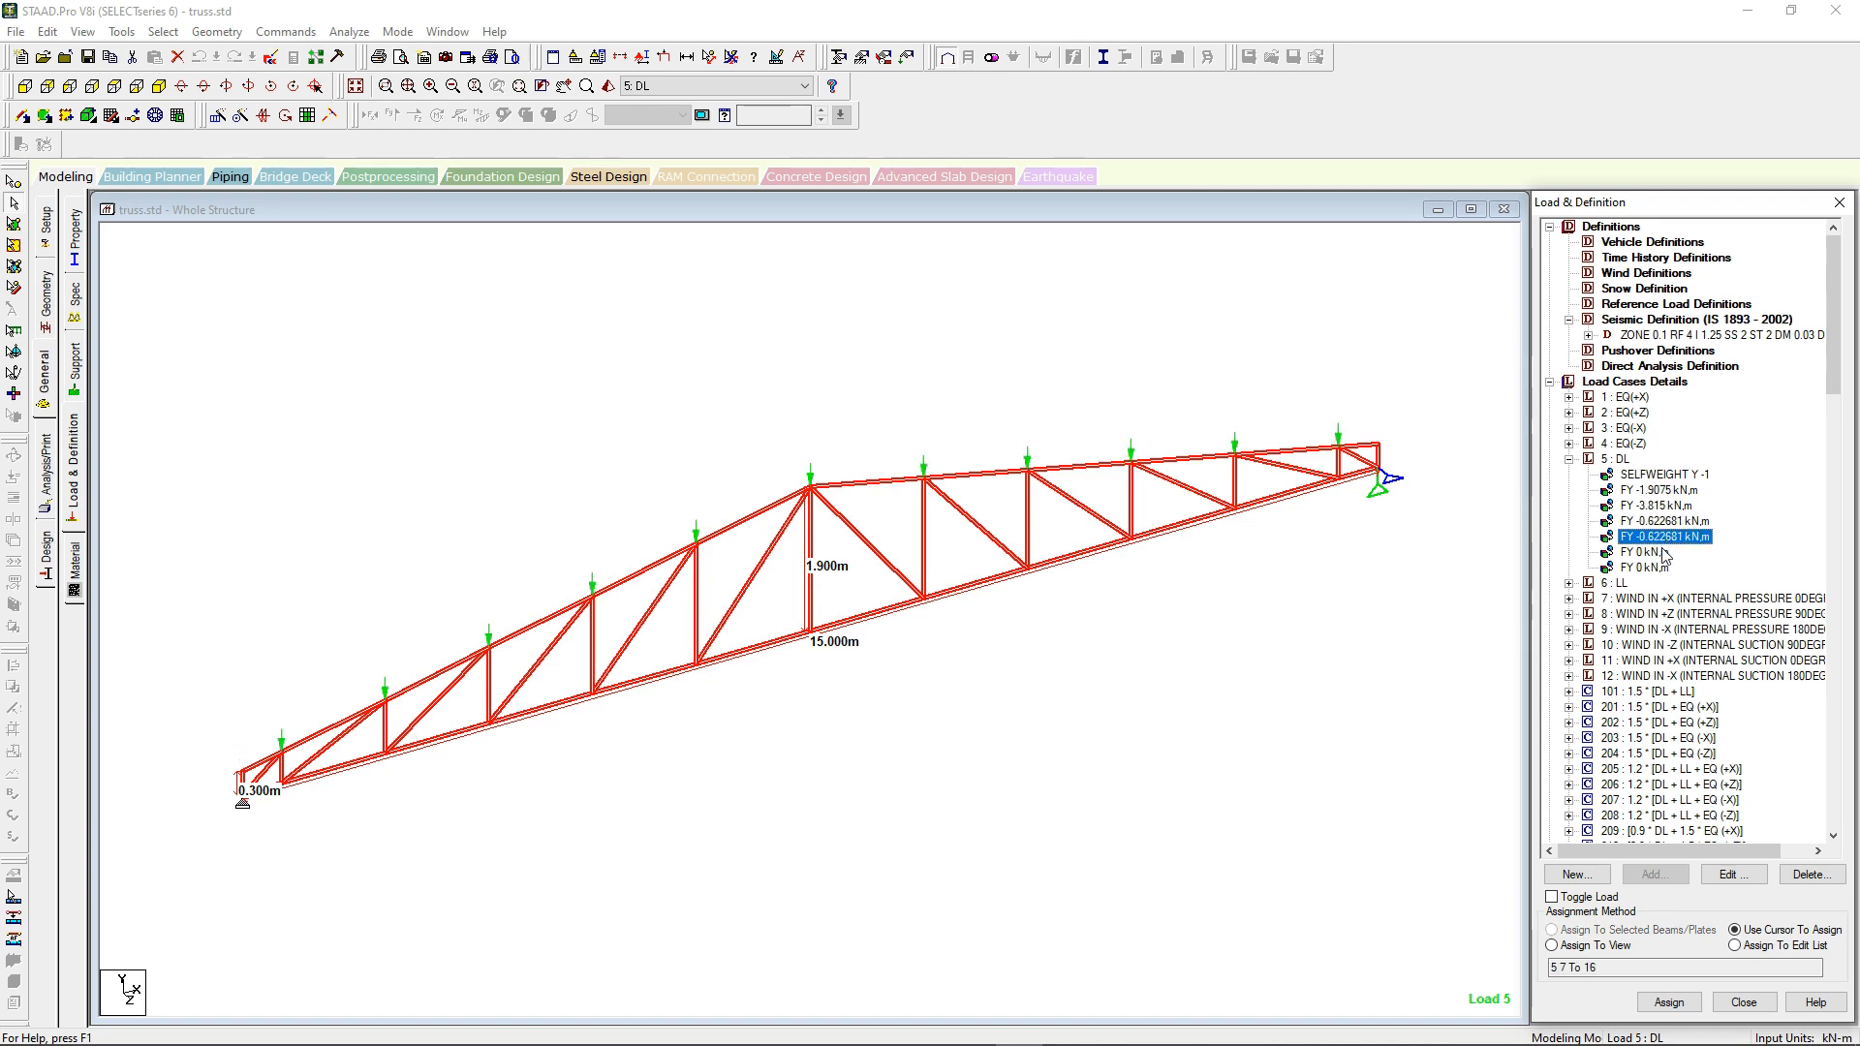
{"action": "left_click", "coordinate": [1658, 553]}
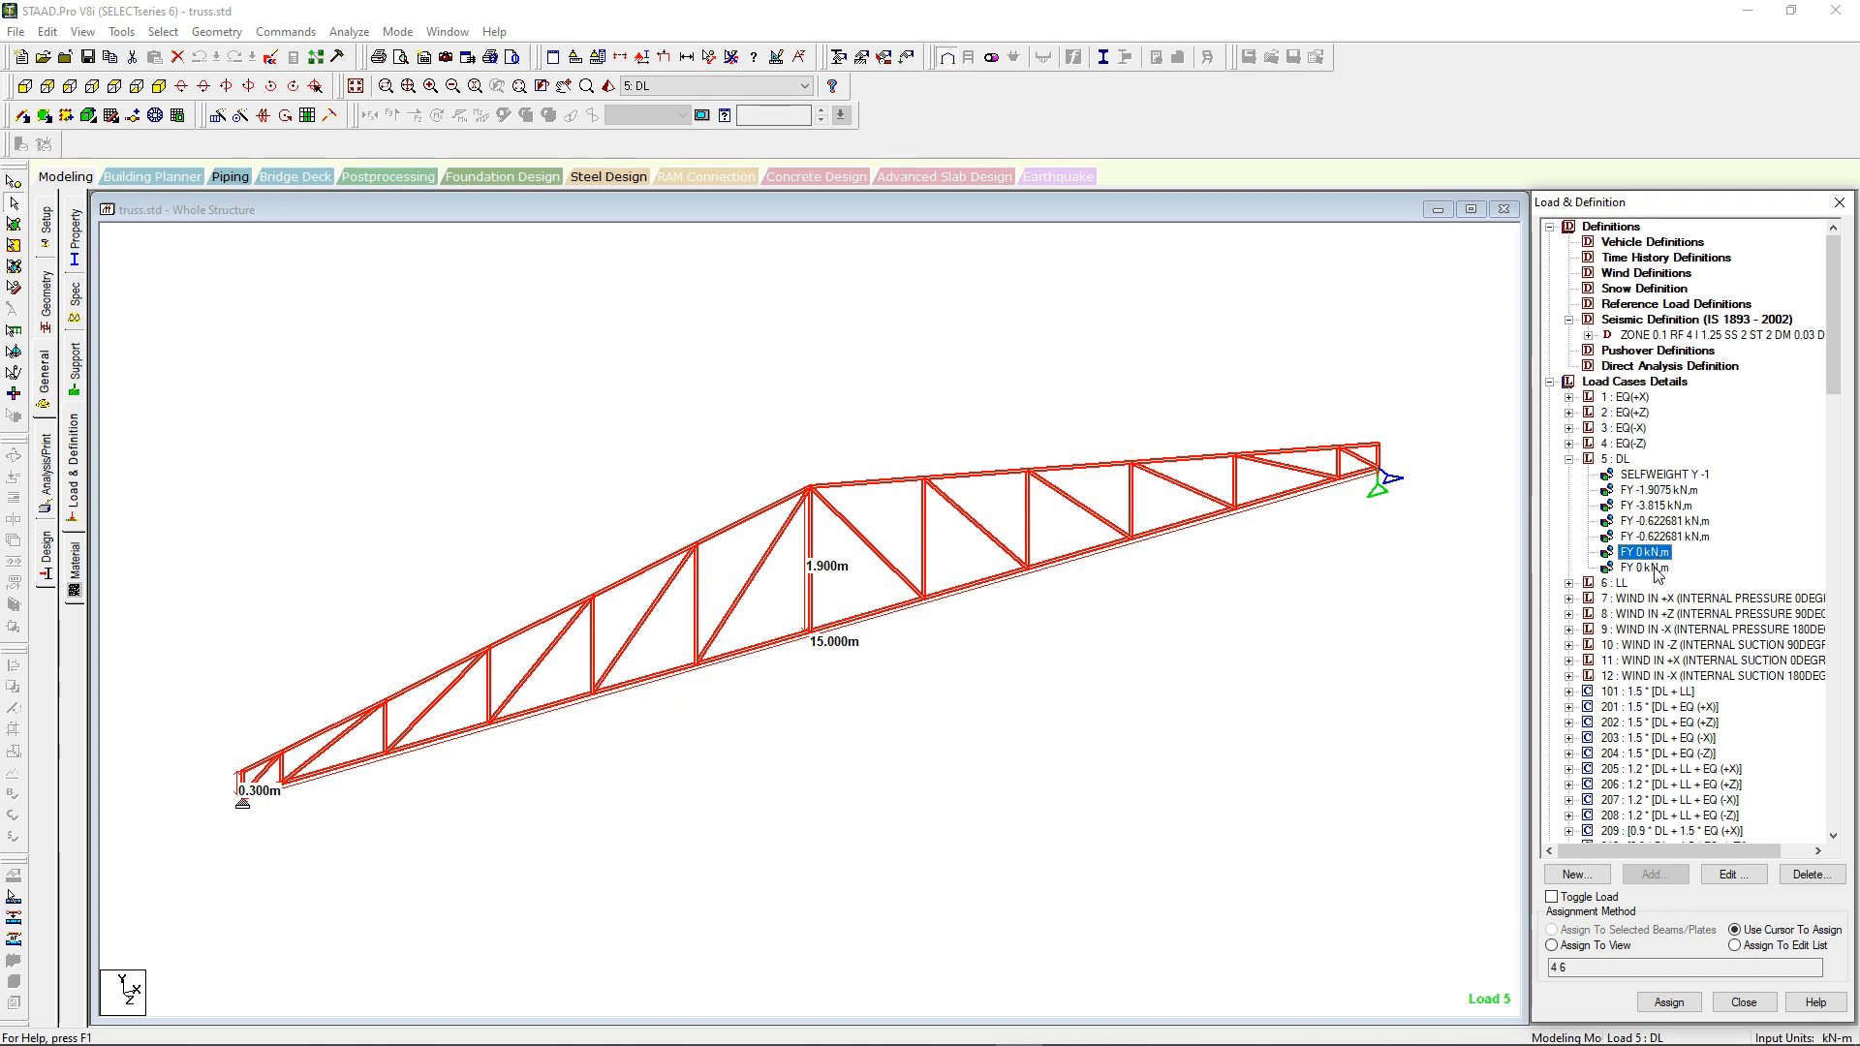
{"action": "left_click", "coordinate": [1658, 569]}
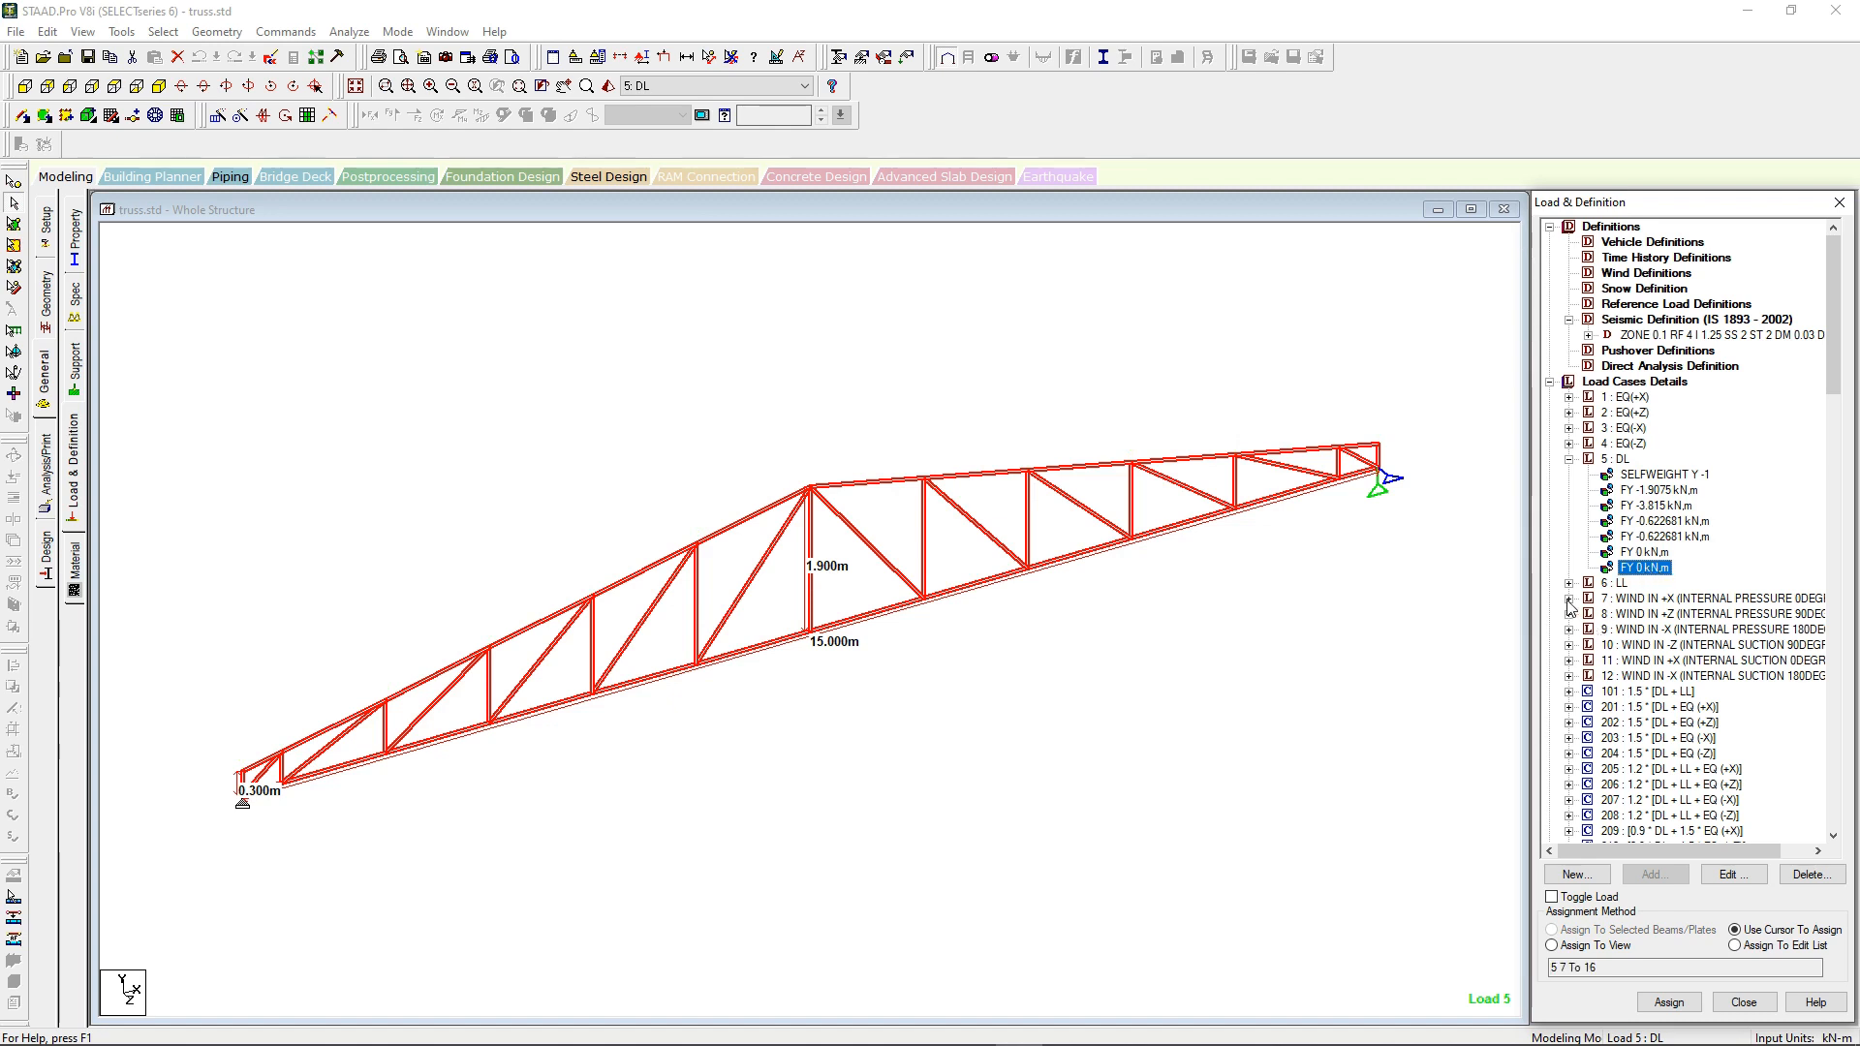
Step: Examine the nodal loads in load case 6 LL and in load case 7, wind in +X with internal pressure
{"action": "left_click", "coordinate": [1569, 583]}
{"action": "left_click", "coordinate": [1637, 610]}
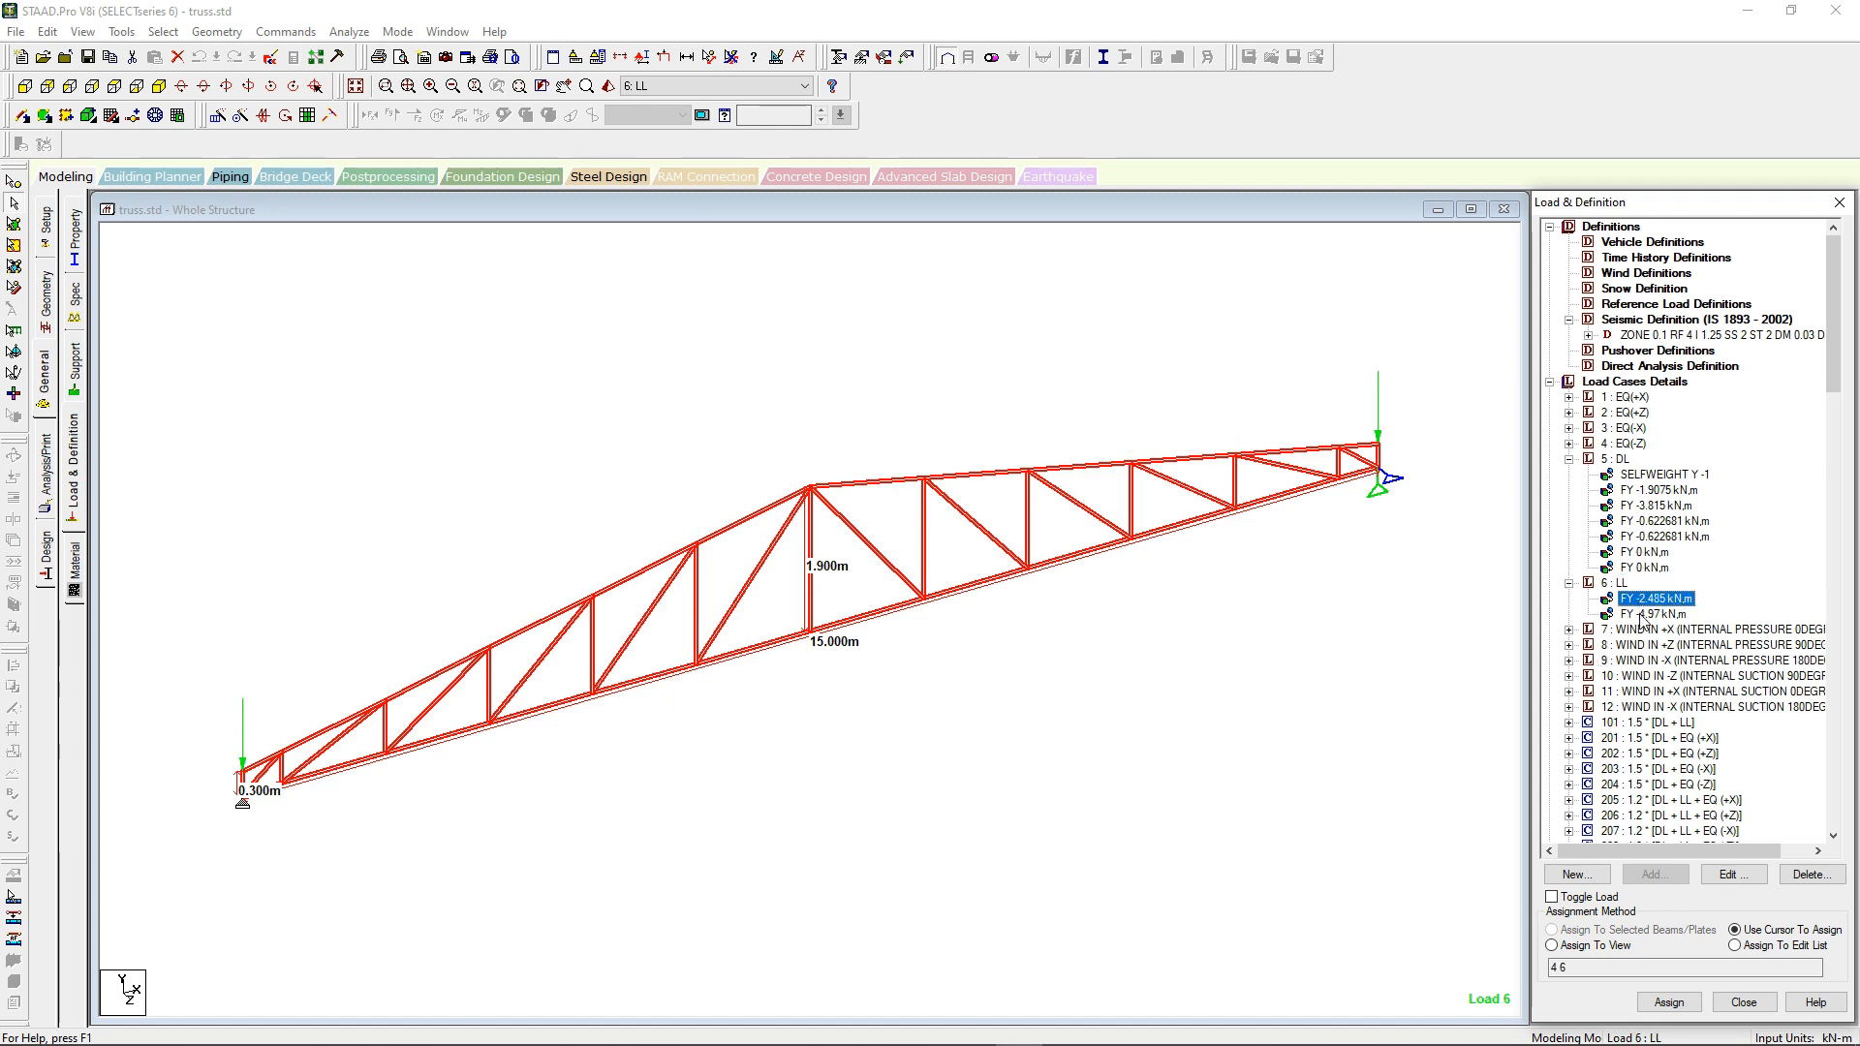
{"action": "left_click", "coordinate": [1570, 630]}
{"action": "left_click", "coordinate": [1648, 647]}
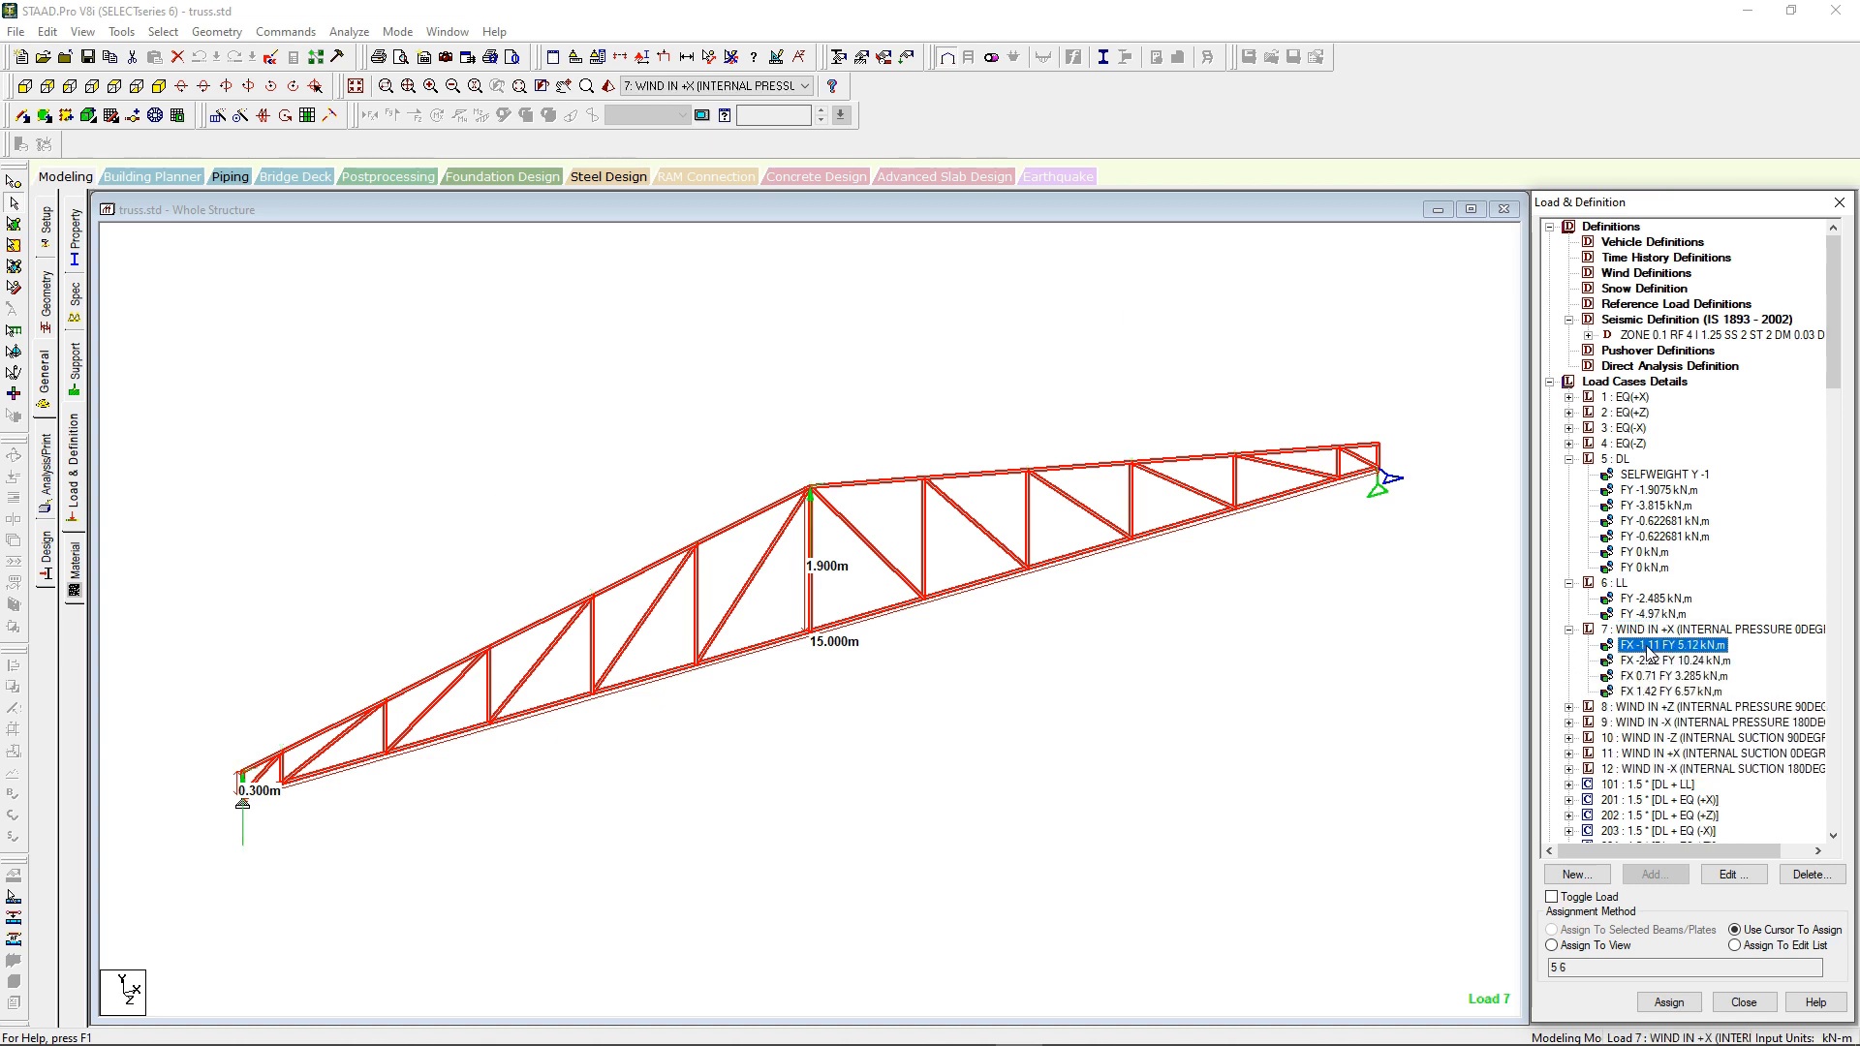
{"action": "left_click", "coordinate": [1647, 663]}
{"action": "left_click", "coordinate": [1647, 677]}
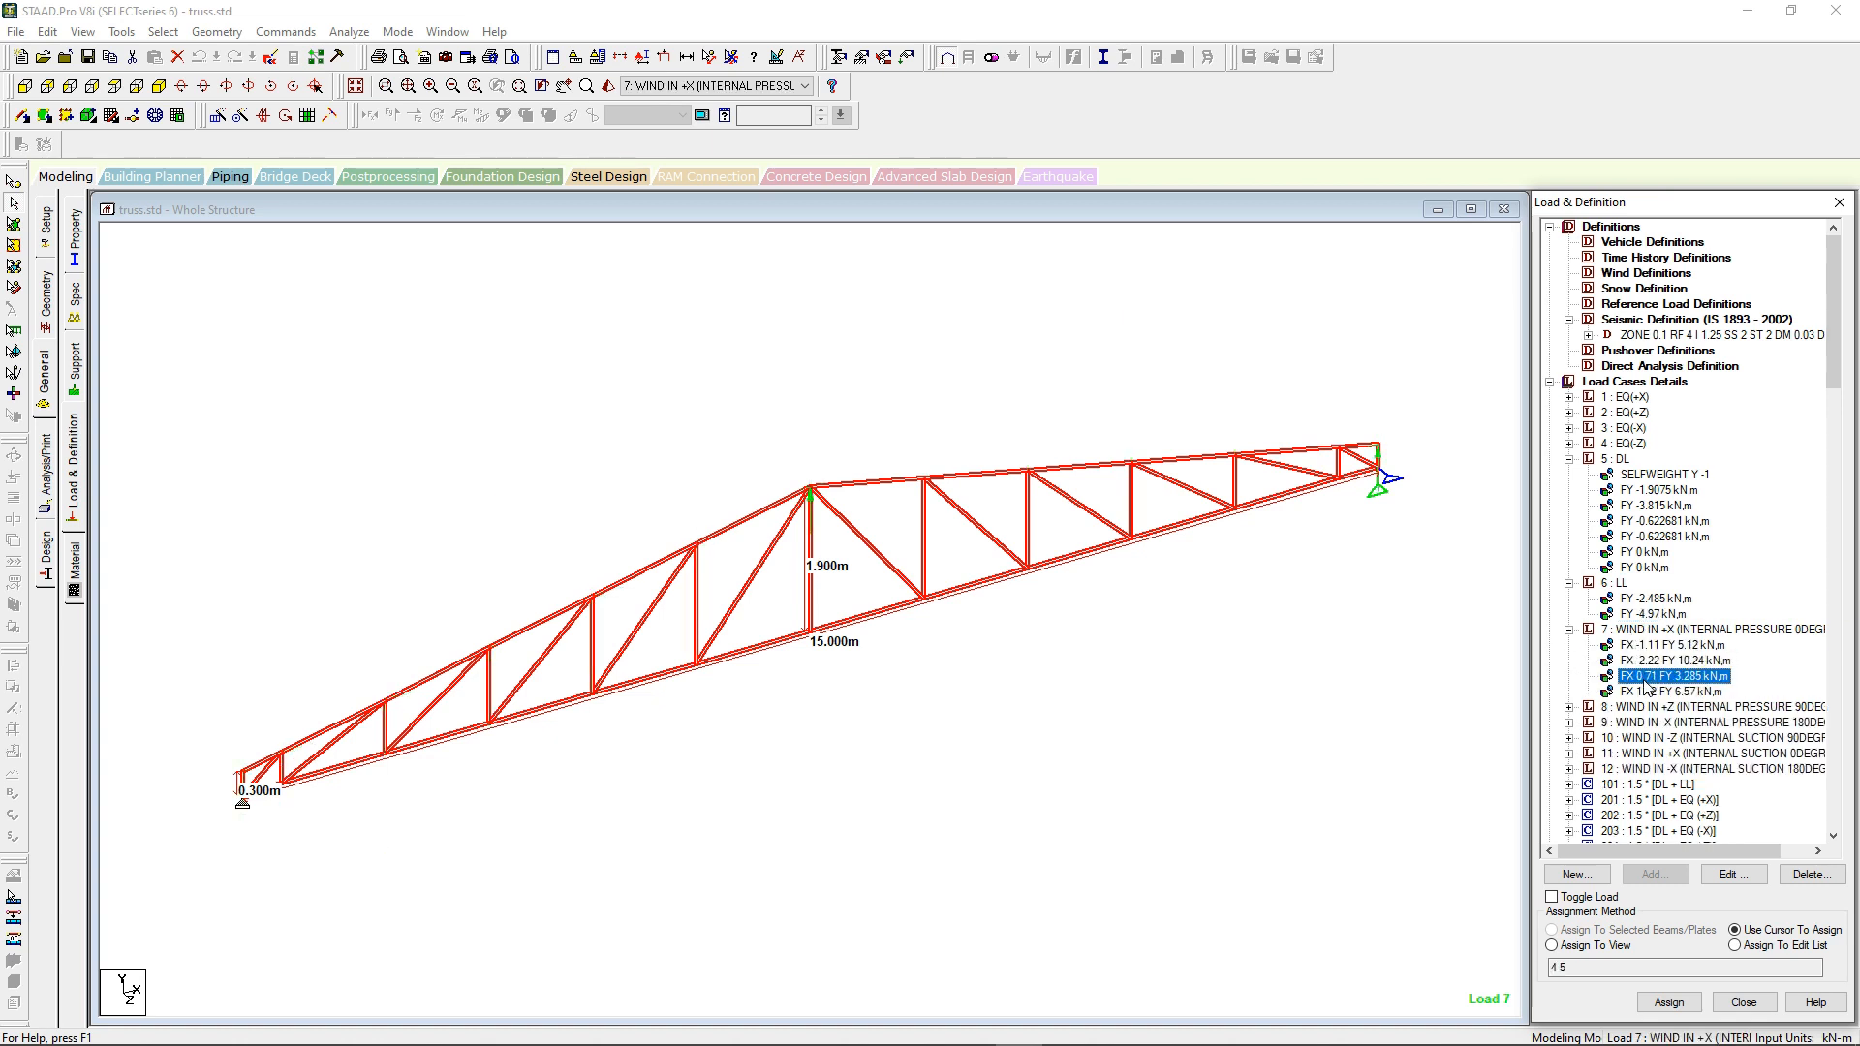
{"action": "left_click", "coordinate": [1640, 692]}
Step: Examine all four nodal load items in load case 8, wind in +Z with internal pressure
{"action": "left_click", "coordinate": [1570, 707]}
{"action": "left_click", "coordinate": [1654, 724]}
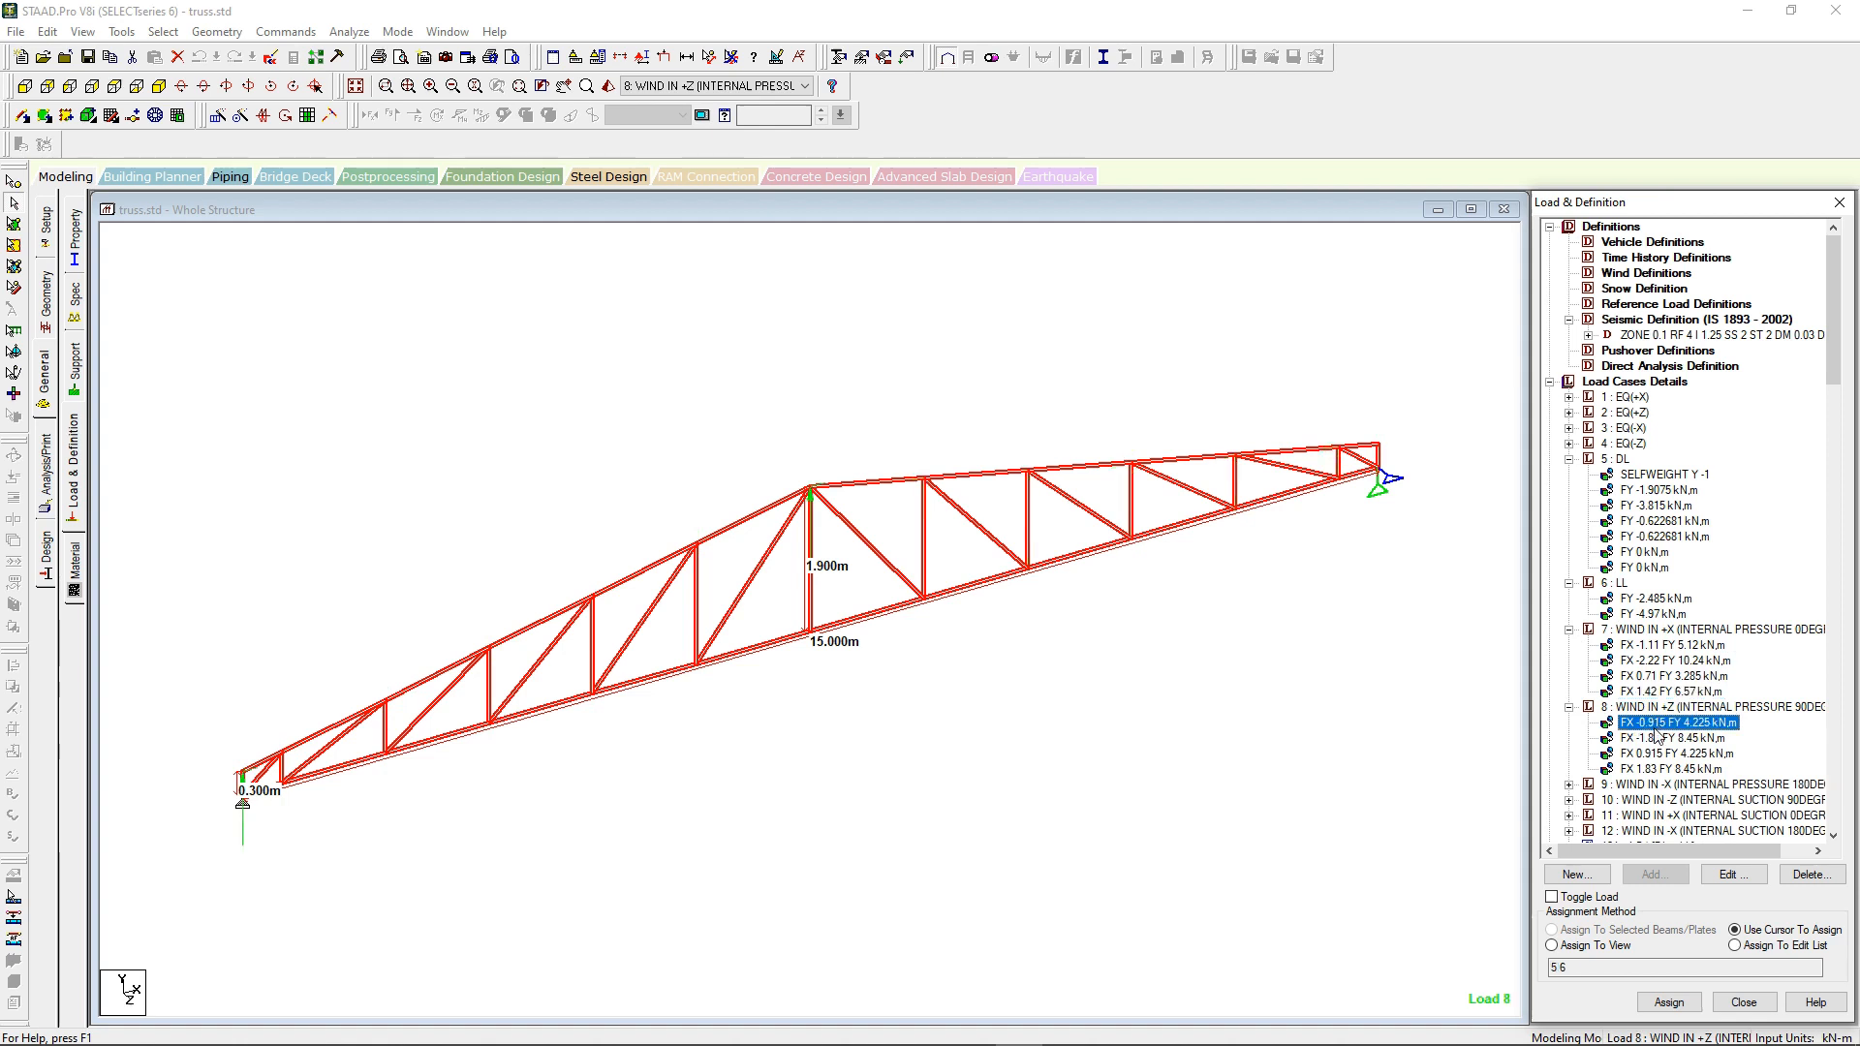
{"action": "left_click", "coordinate": [1659, 740]}
{"action": "left_click", "coordinate": [1662, 755]}
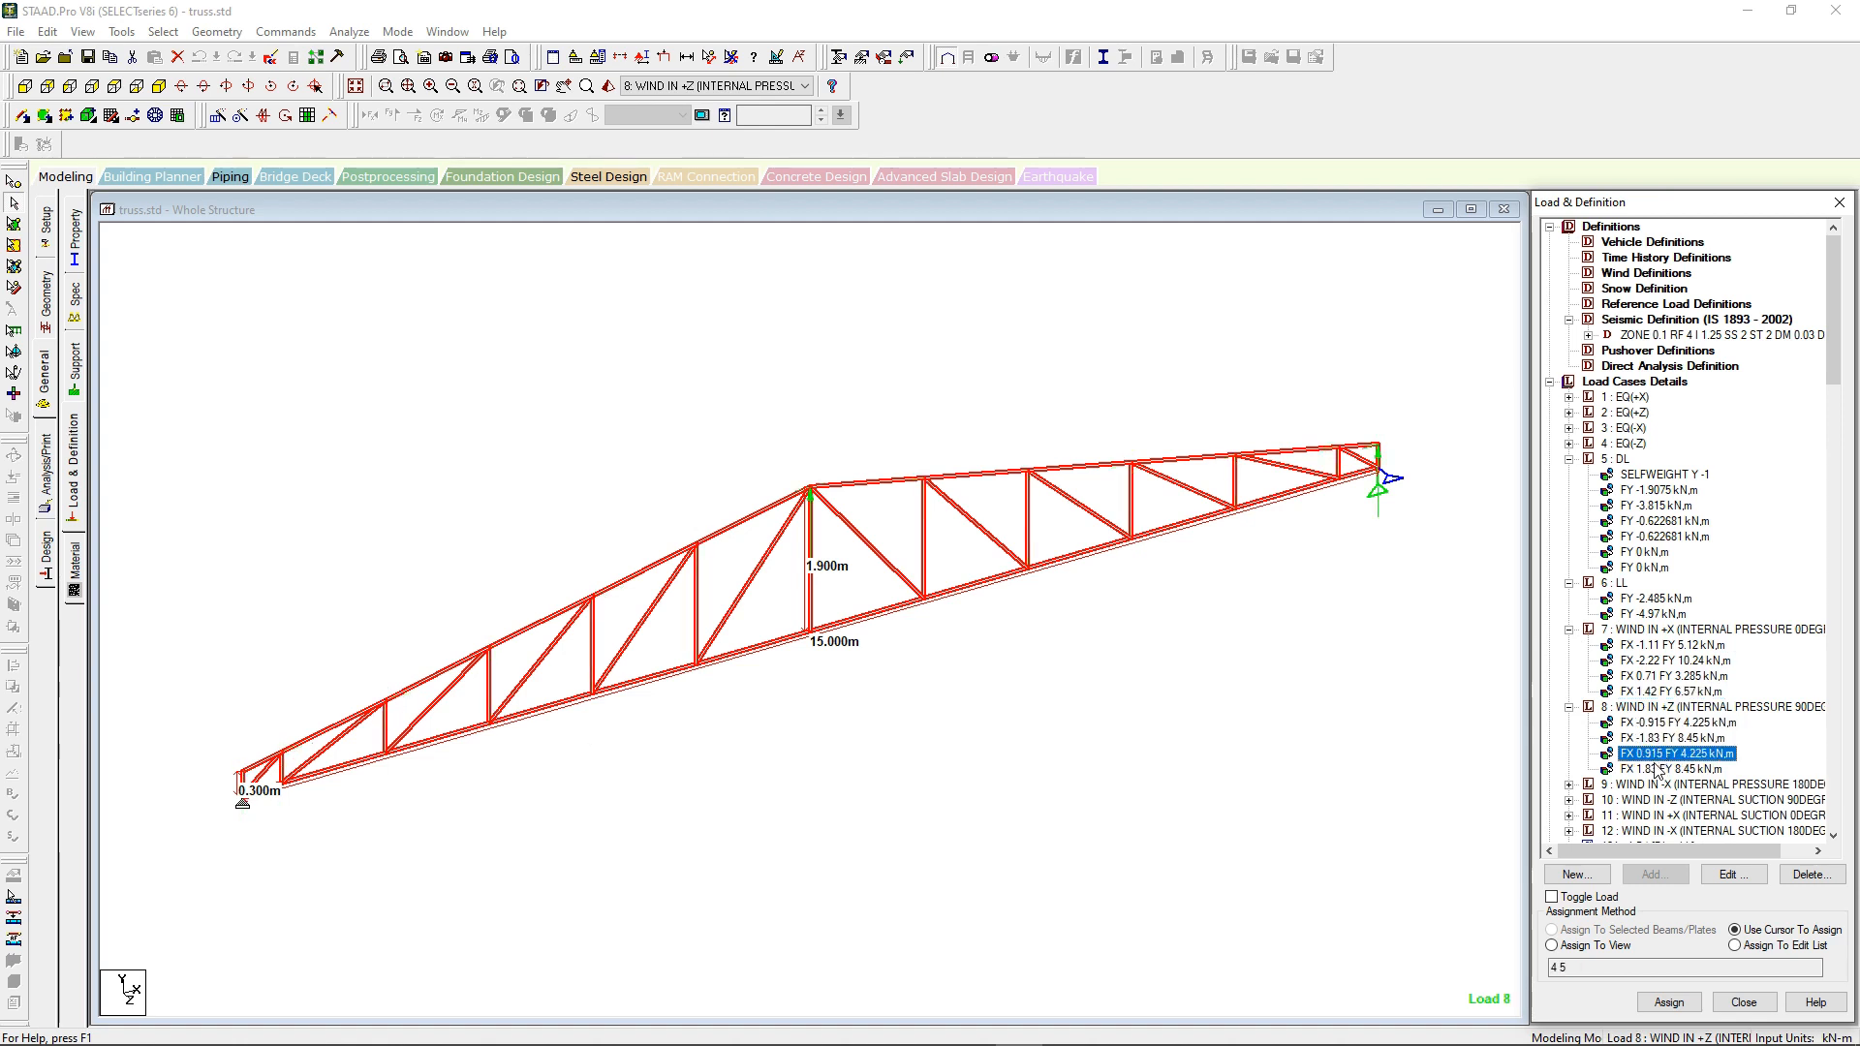
{"action": "left_click", "coordinate": [1658, 769]}
{"action": "scroll", "coordinate": [1647, 678], "scroll_direction": "down", "scroll_amount": 2}
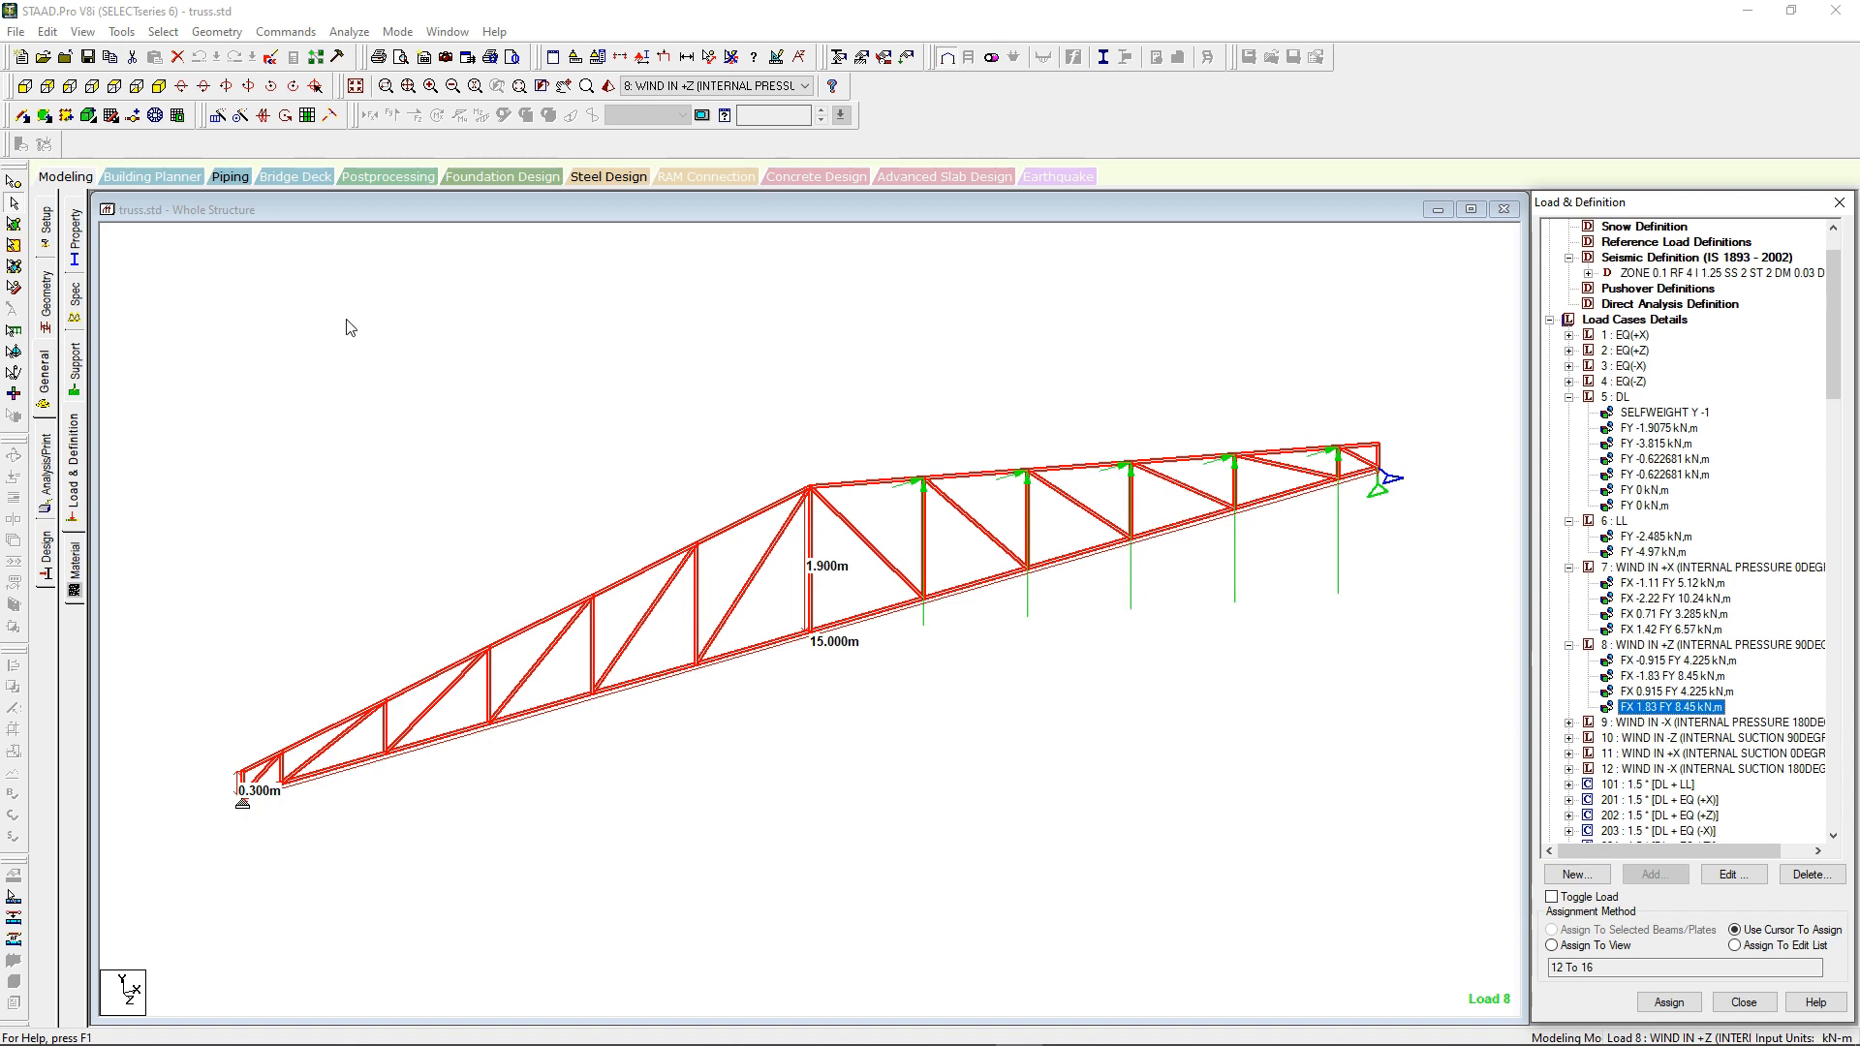
Step: Save the truss model despite no changes and run the analysis and design, staying in modeling mode
{"action": "left_click", "coordinate": [391, 211]}
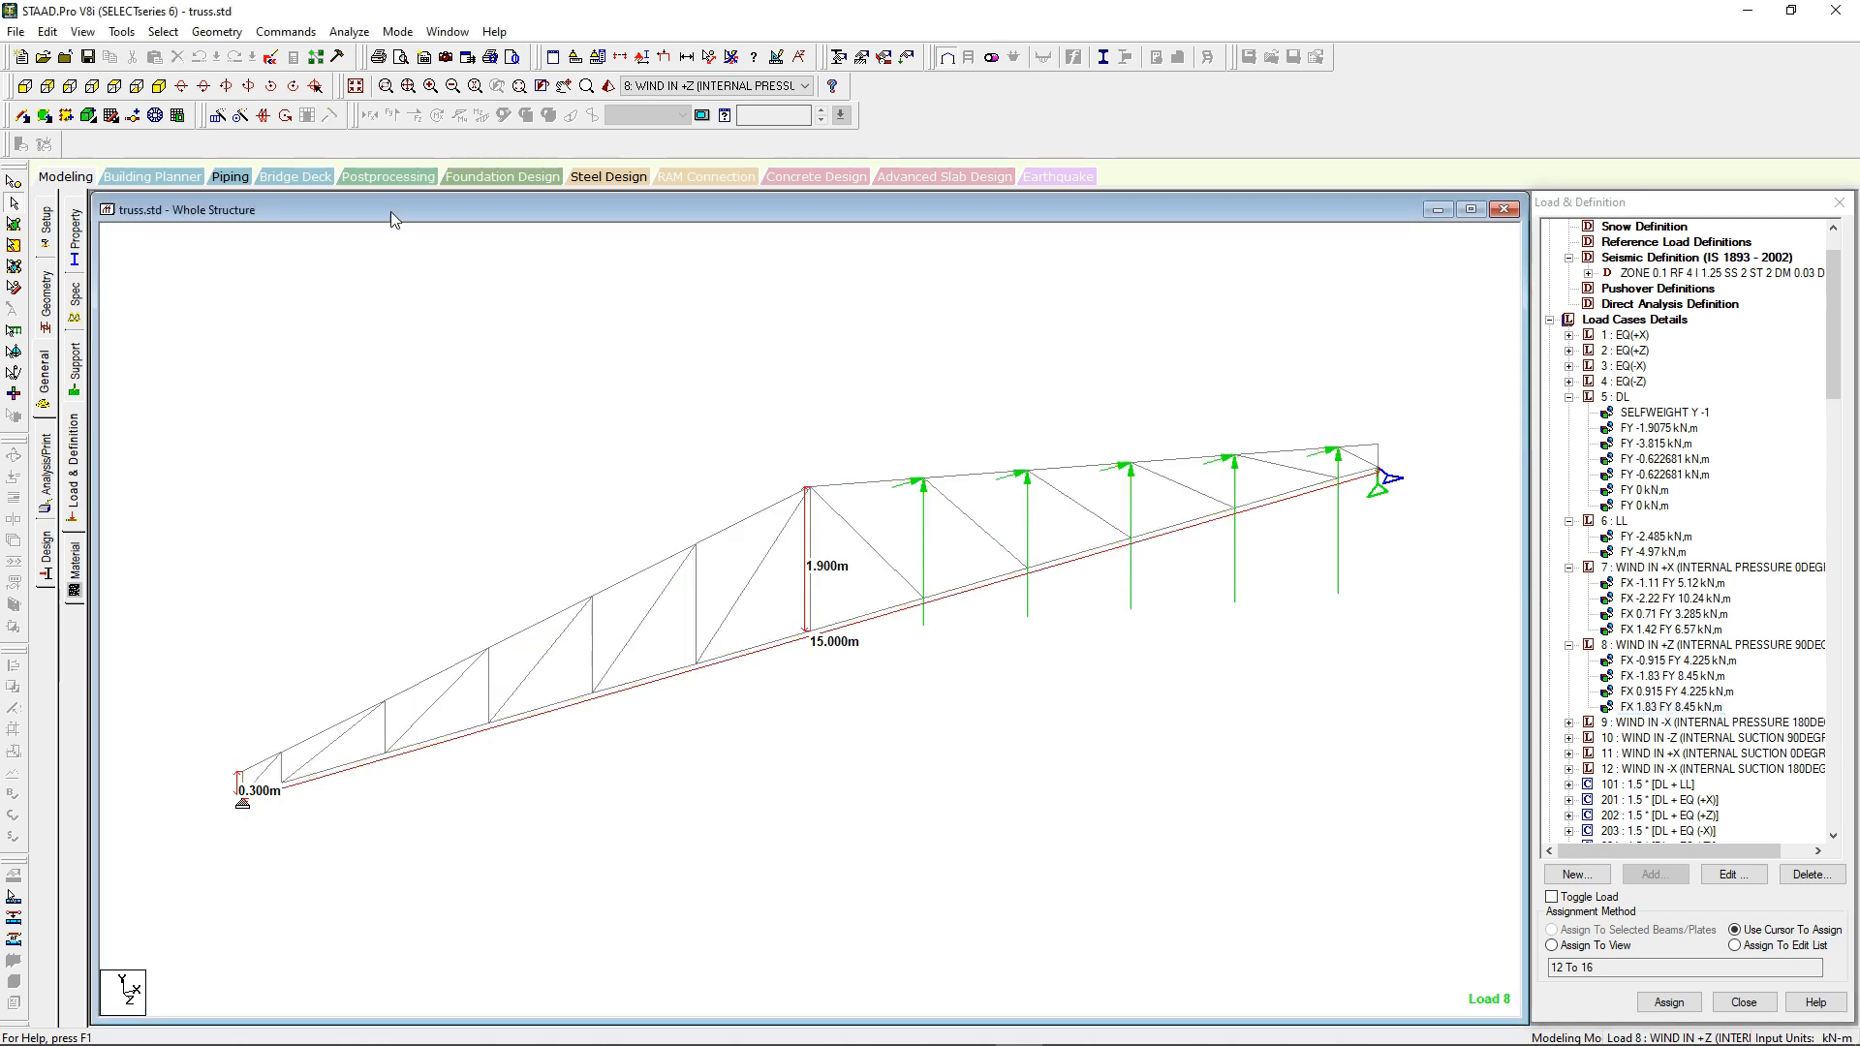
{"action": "left_click", "coordinate": [89, 57]}
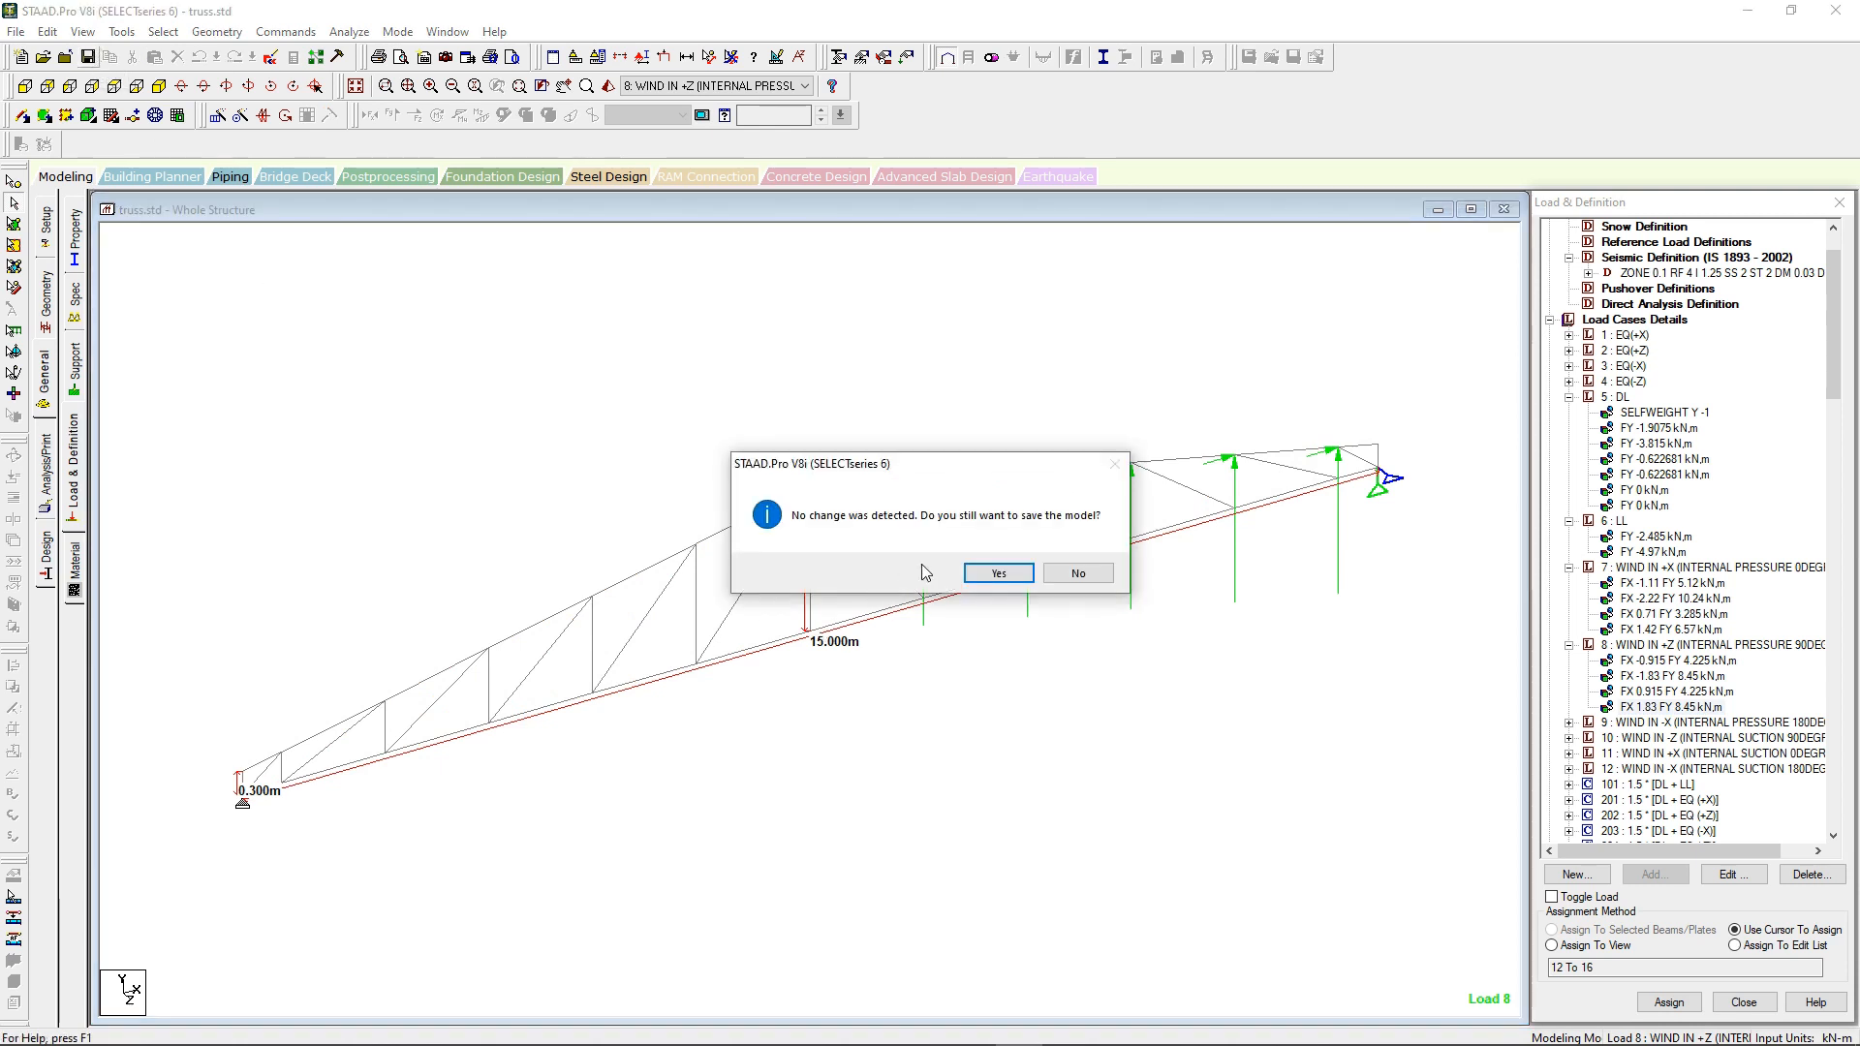
{"action": "left_click", "coordinate": [990, 573]}
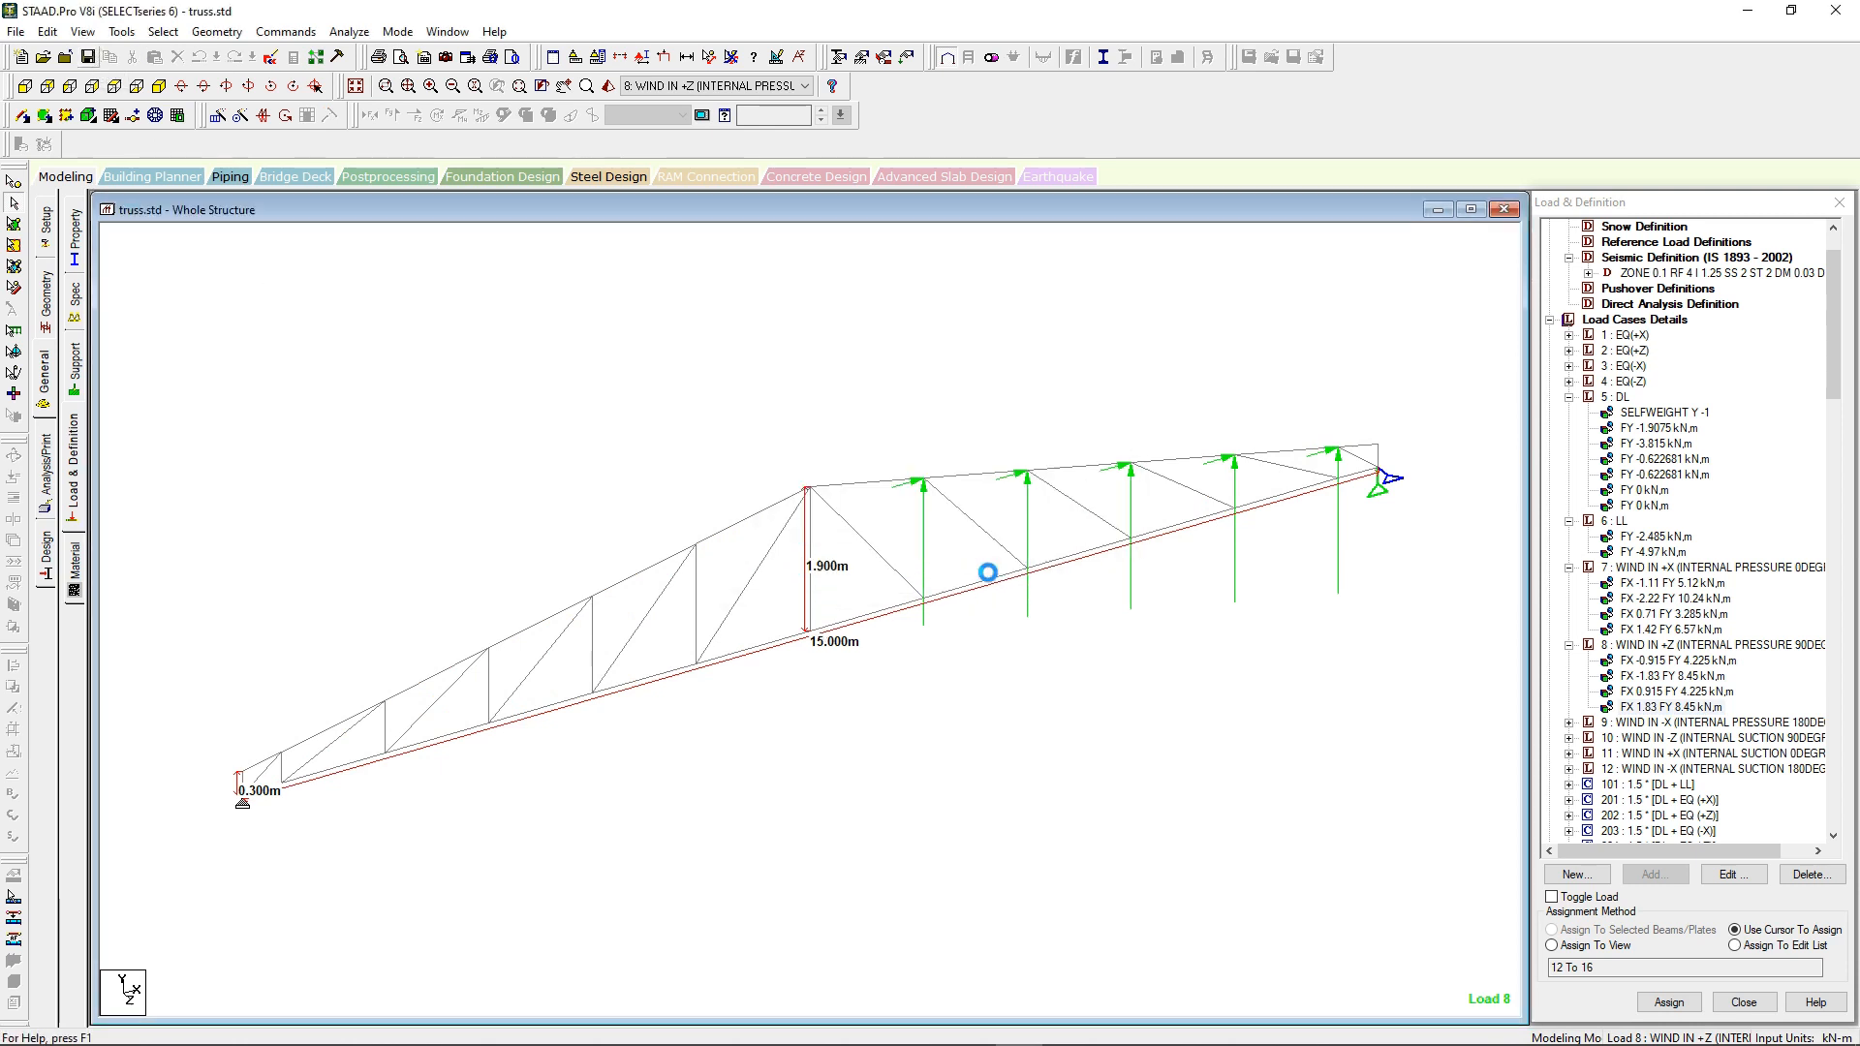
{"action": "left_click", "coordinate": [349, 31]}
{"action": "left_click", "coordinate": [354, 55]}
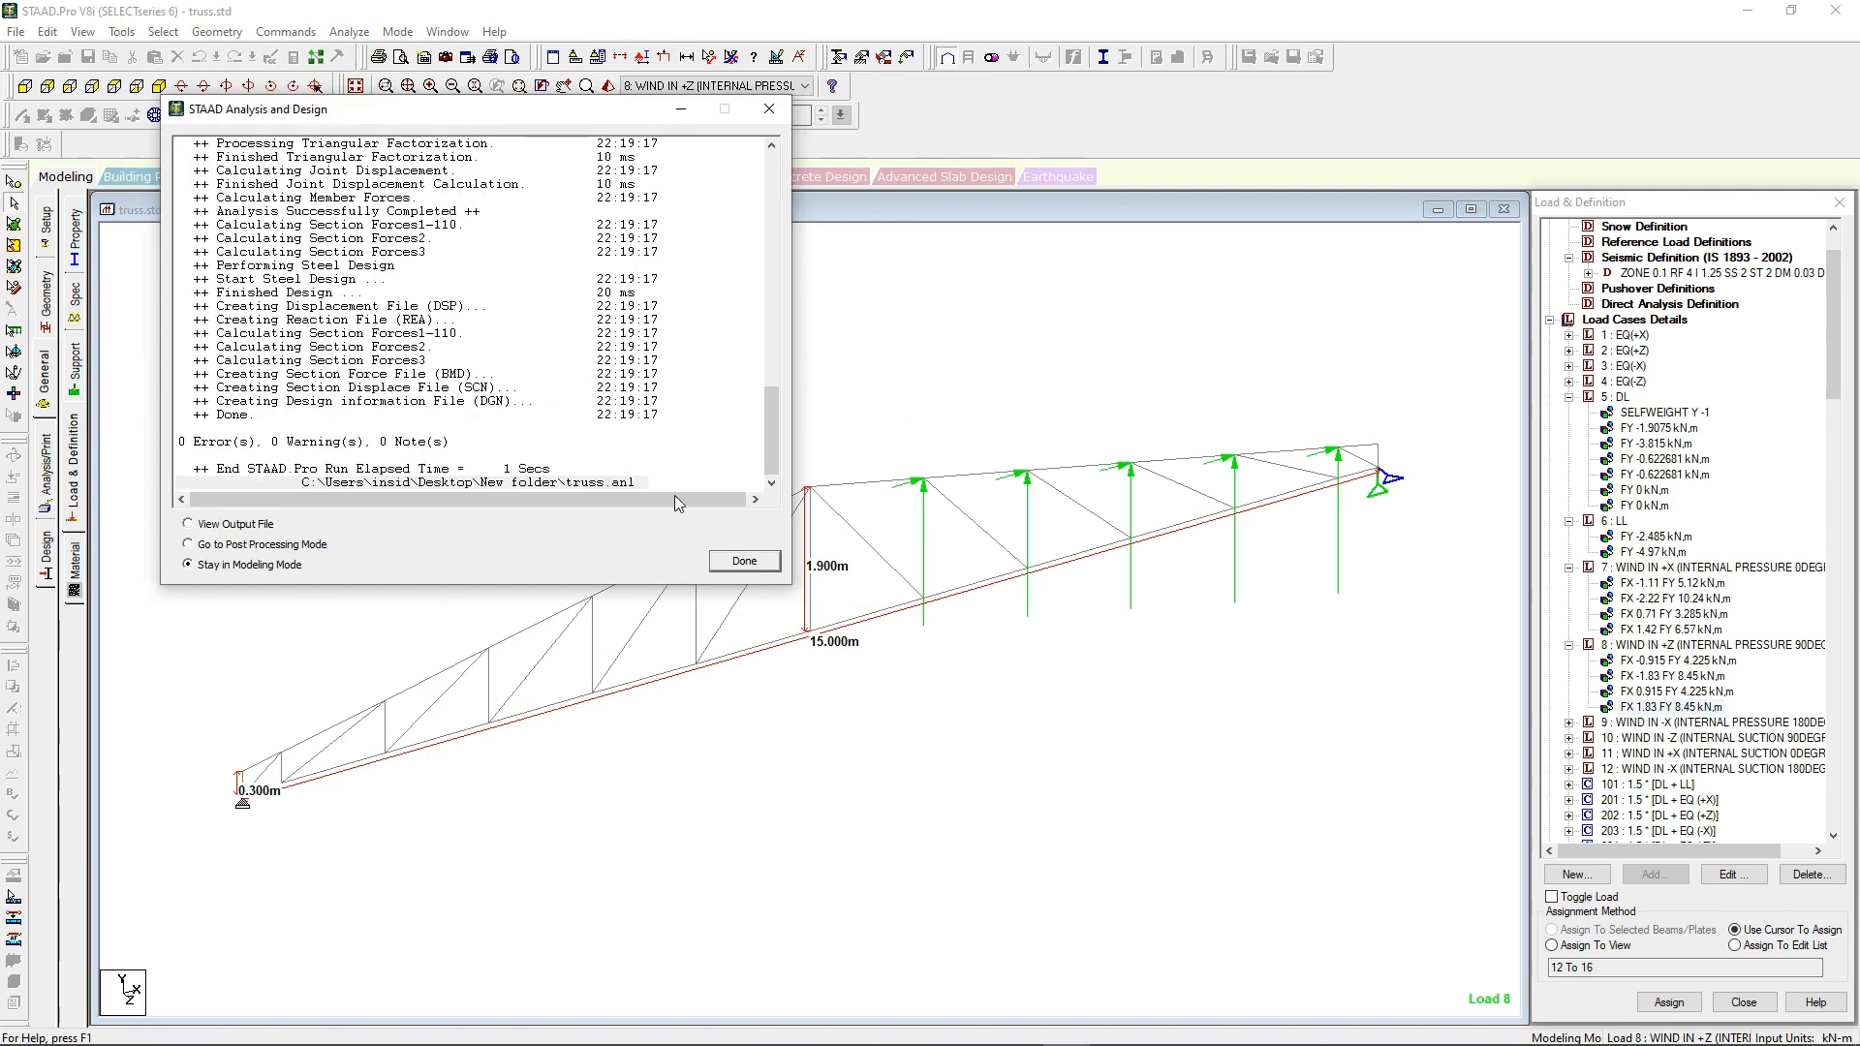
{"action": "left_click", "coordinate": [728, 561]}
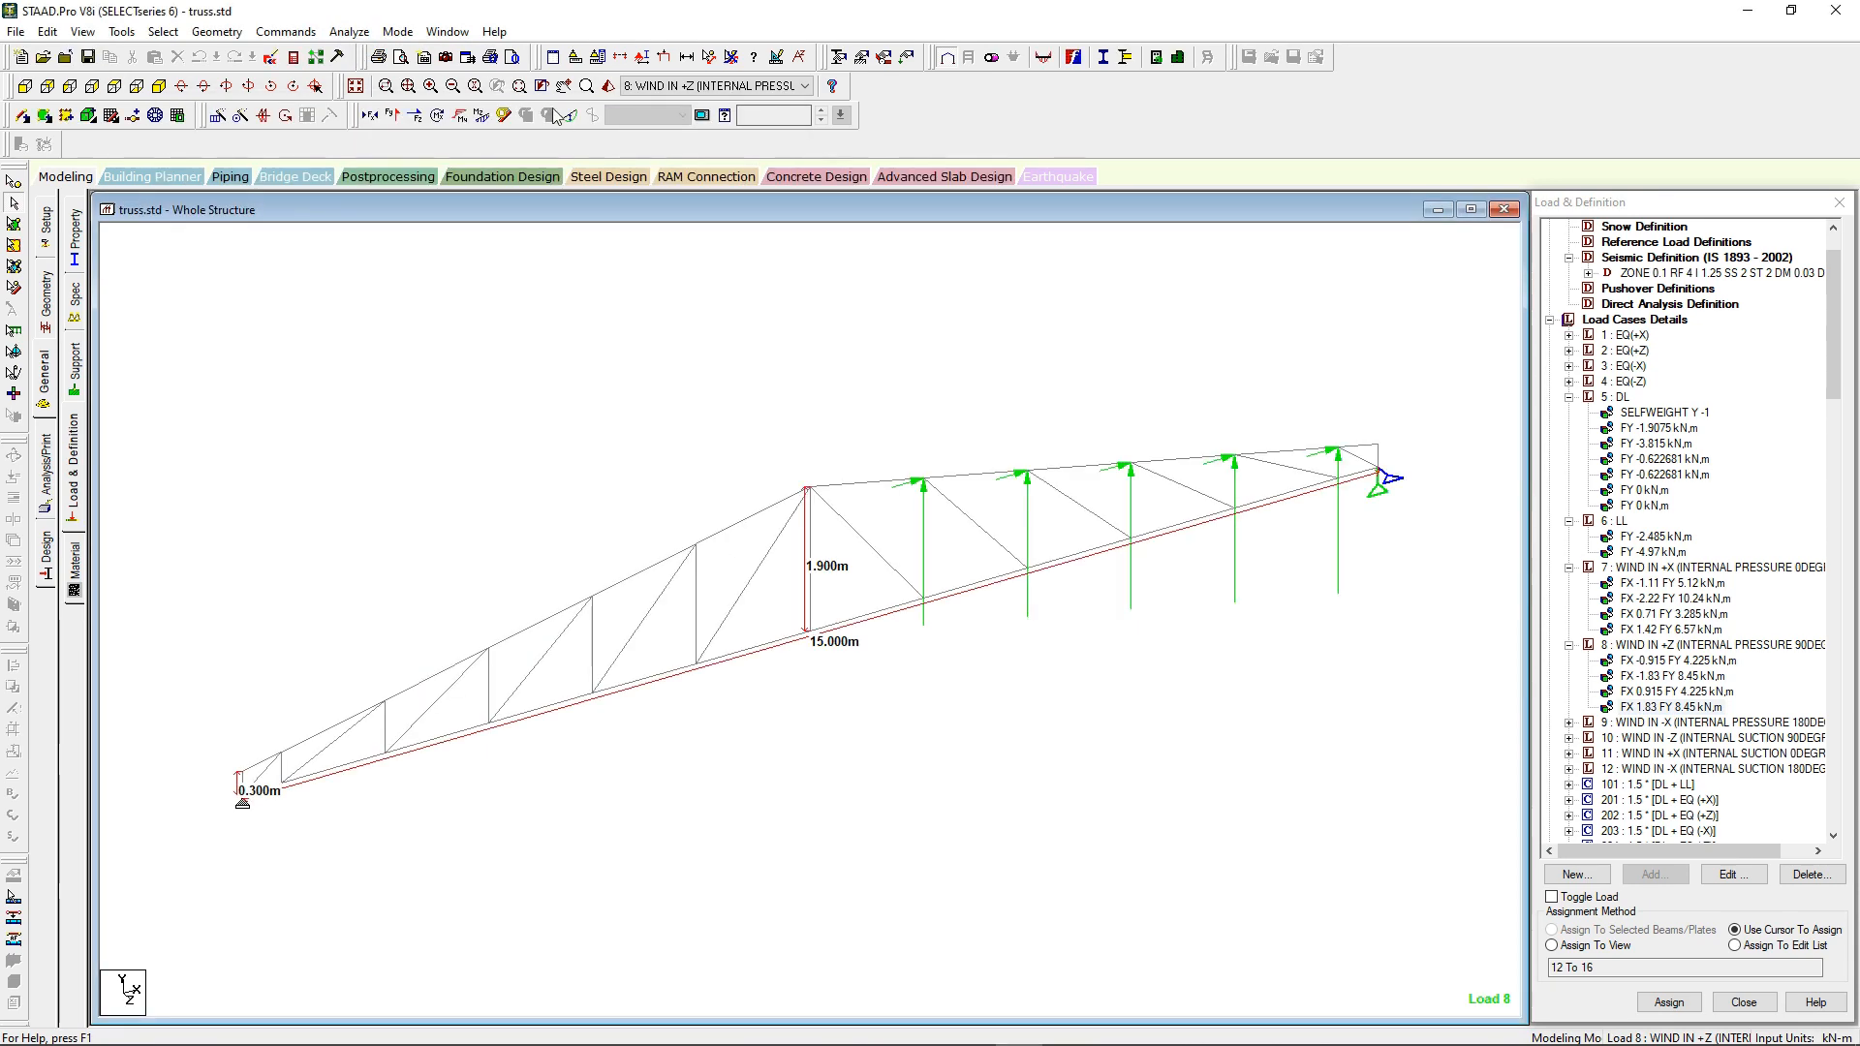
Step: Load the postprocessing results for ENVELOPE 1 and examine the support reactions of the truss
{"action": "left_click", "coordinate": [403, 179]}
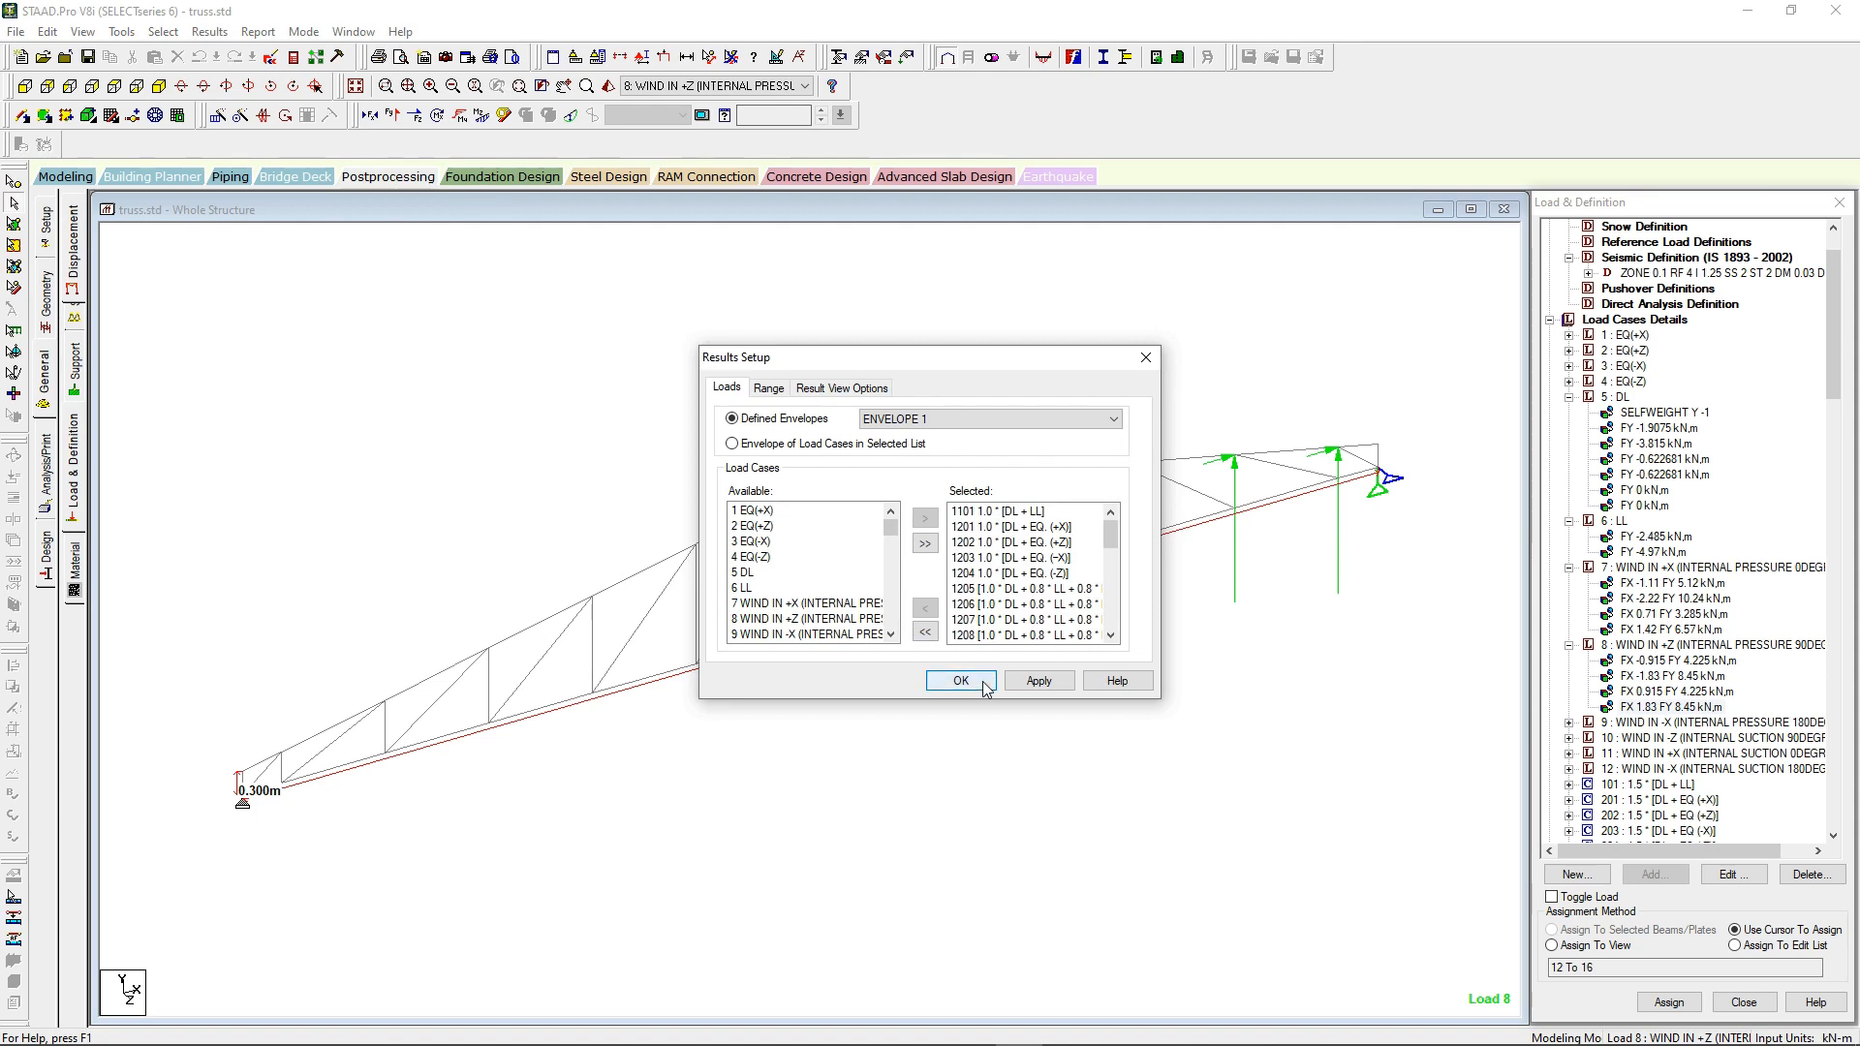
{"action": "left_click", "coordinate": [964, 678]}
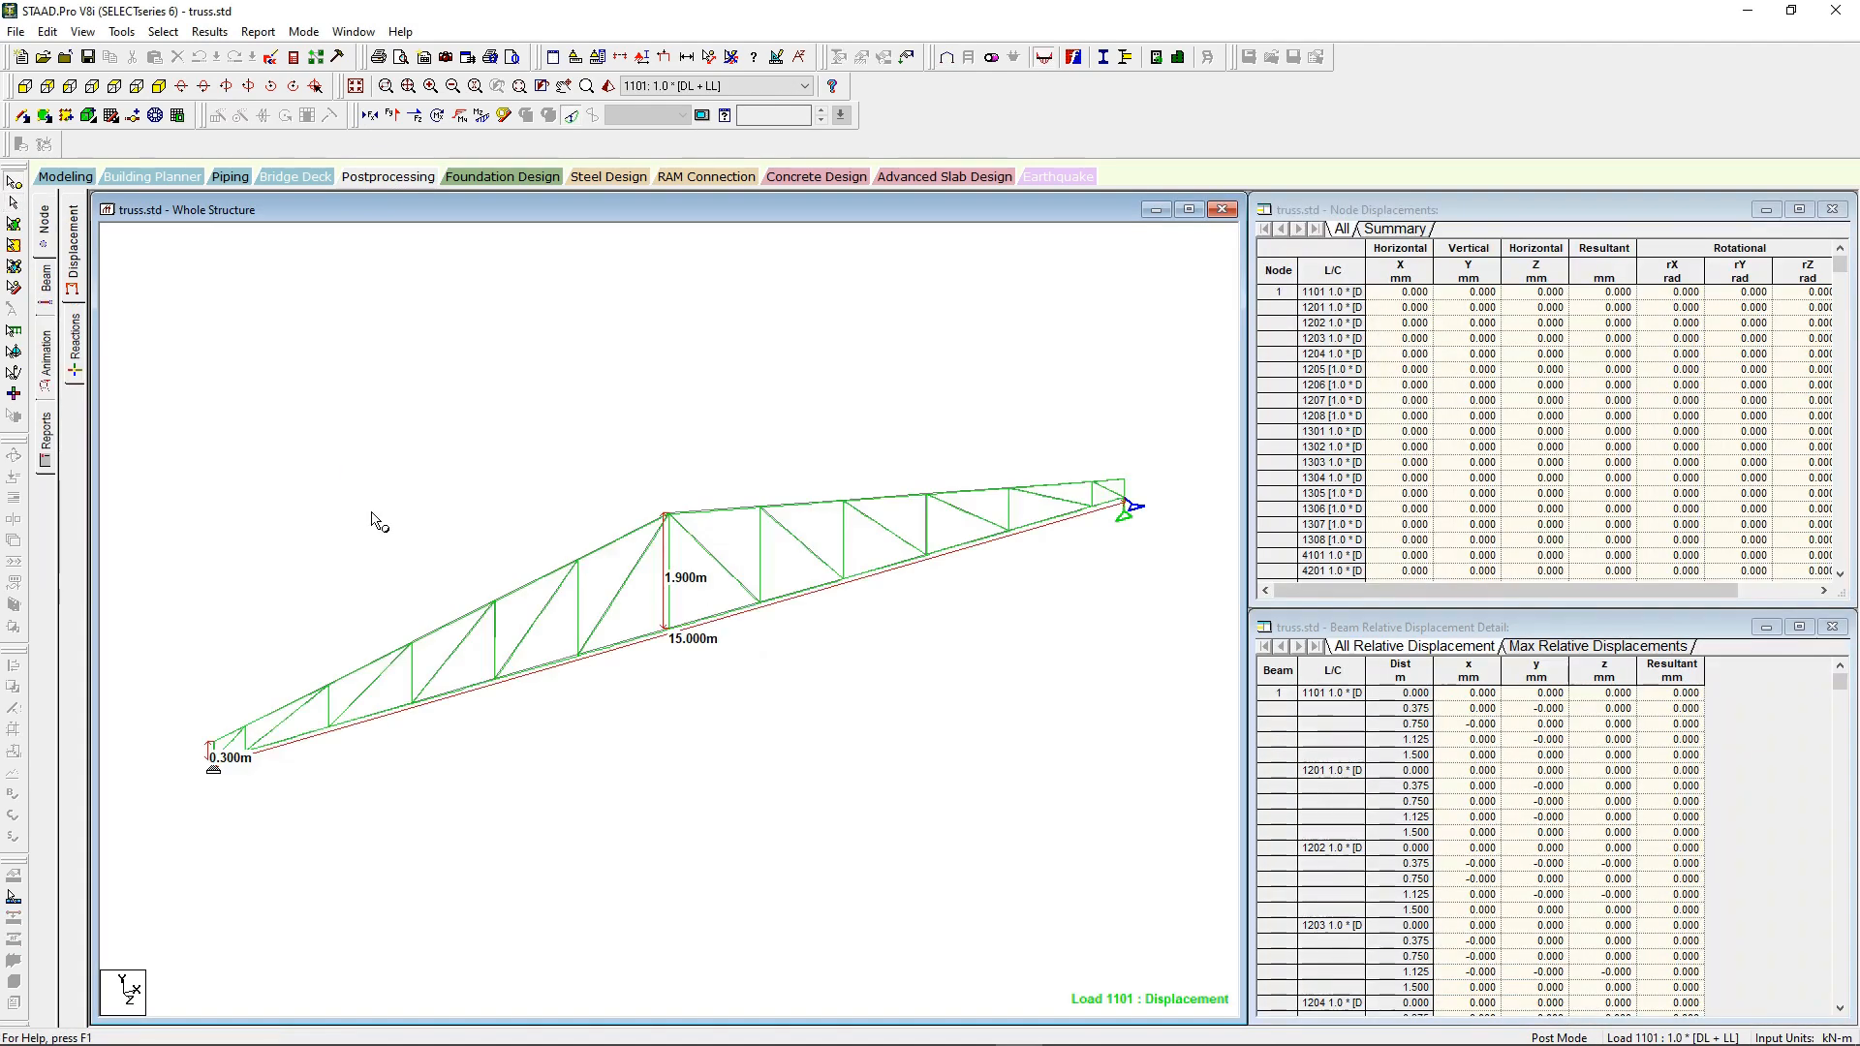
{"action": "left_click", "coordinate": [78, 335]}
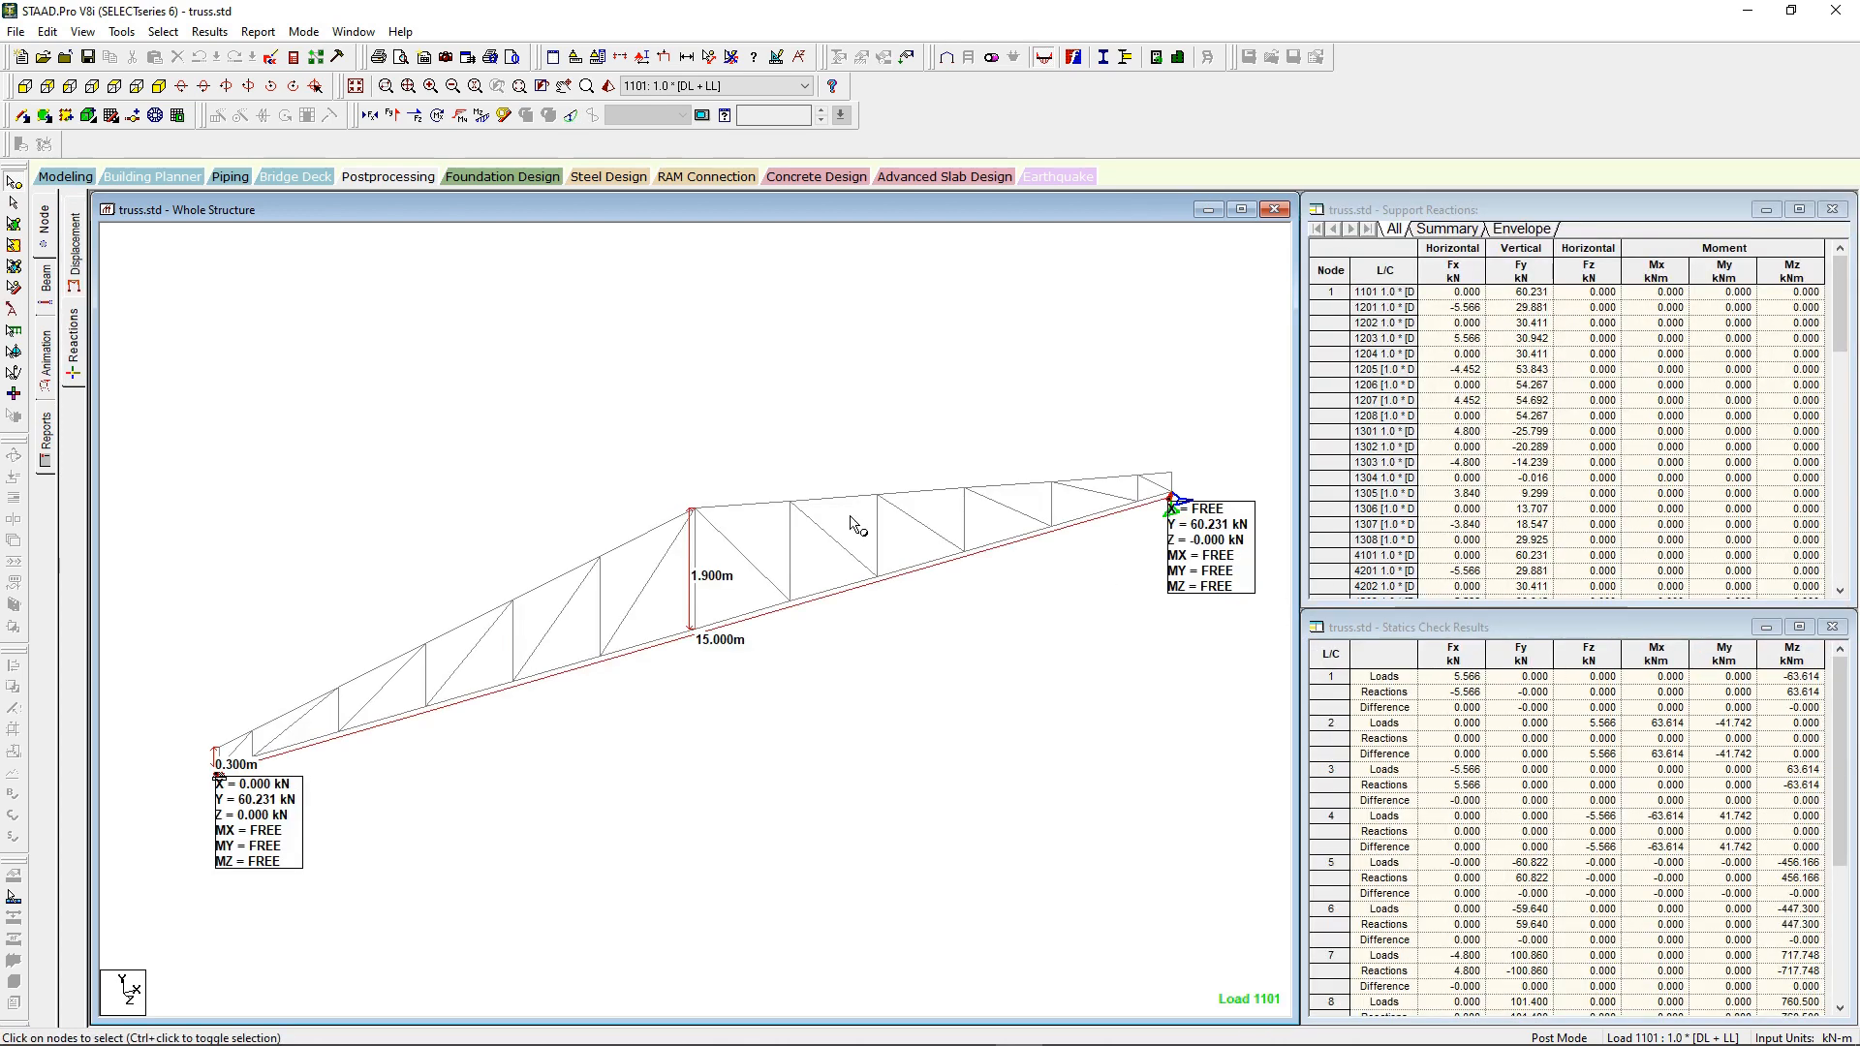
Step: Display the design results on the truss as a basic diagram based on actual ratio, with values shown
{"action": "right_click", "coordinate": [426, 384]}
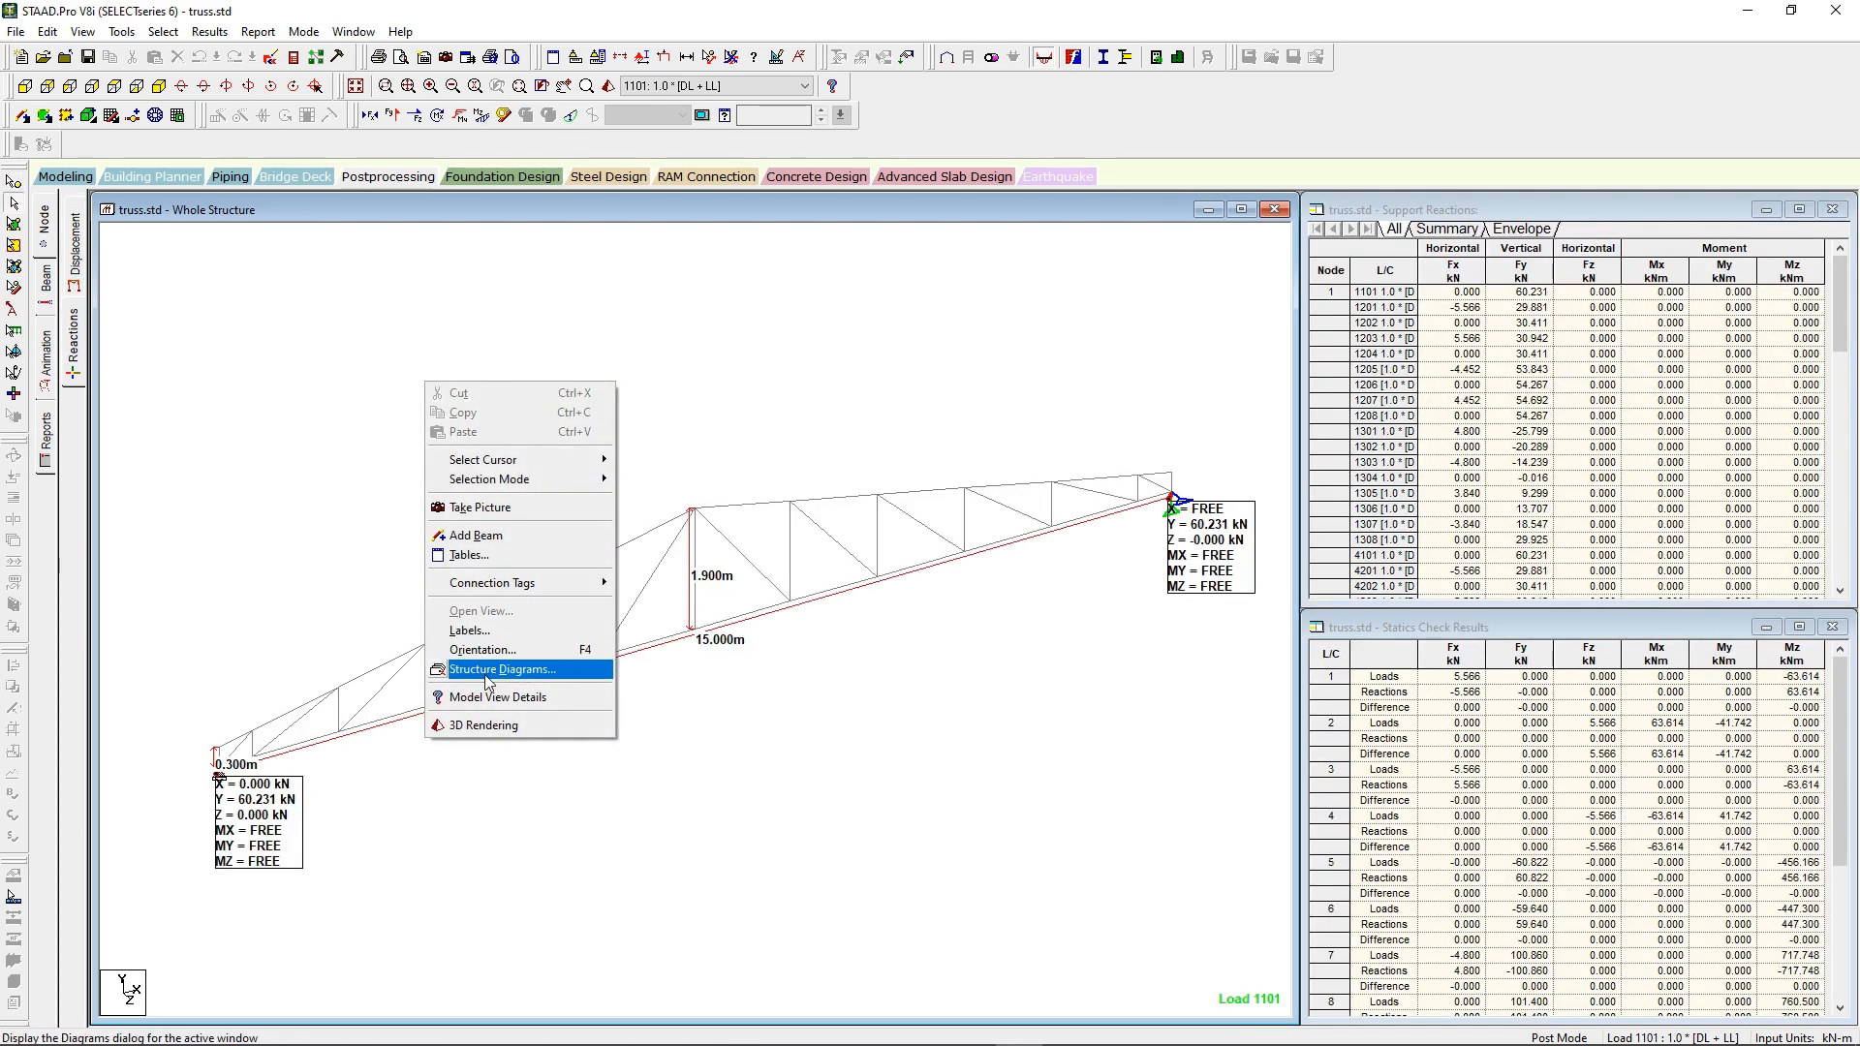
{"action": "left_click", "coordinate": [487, 670]}
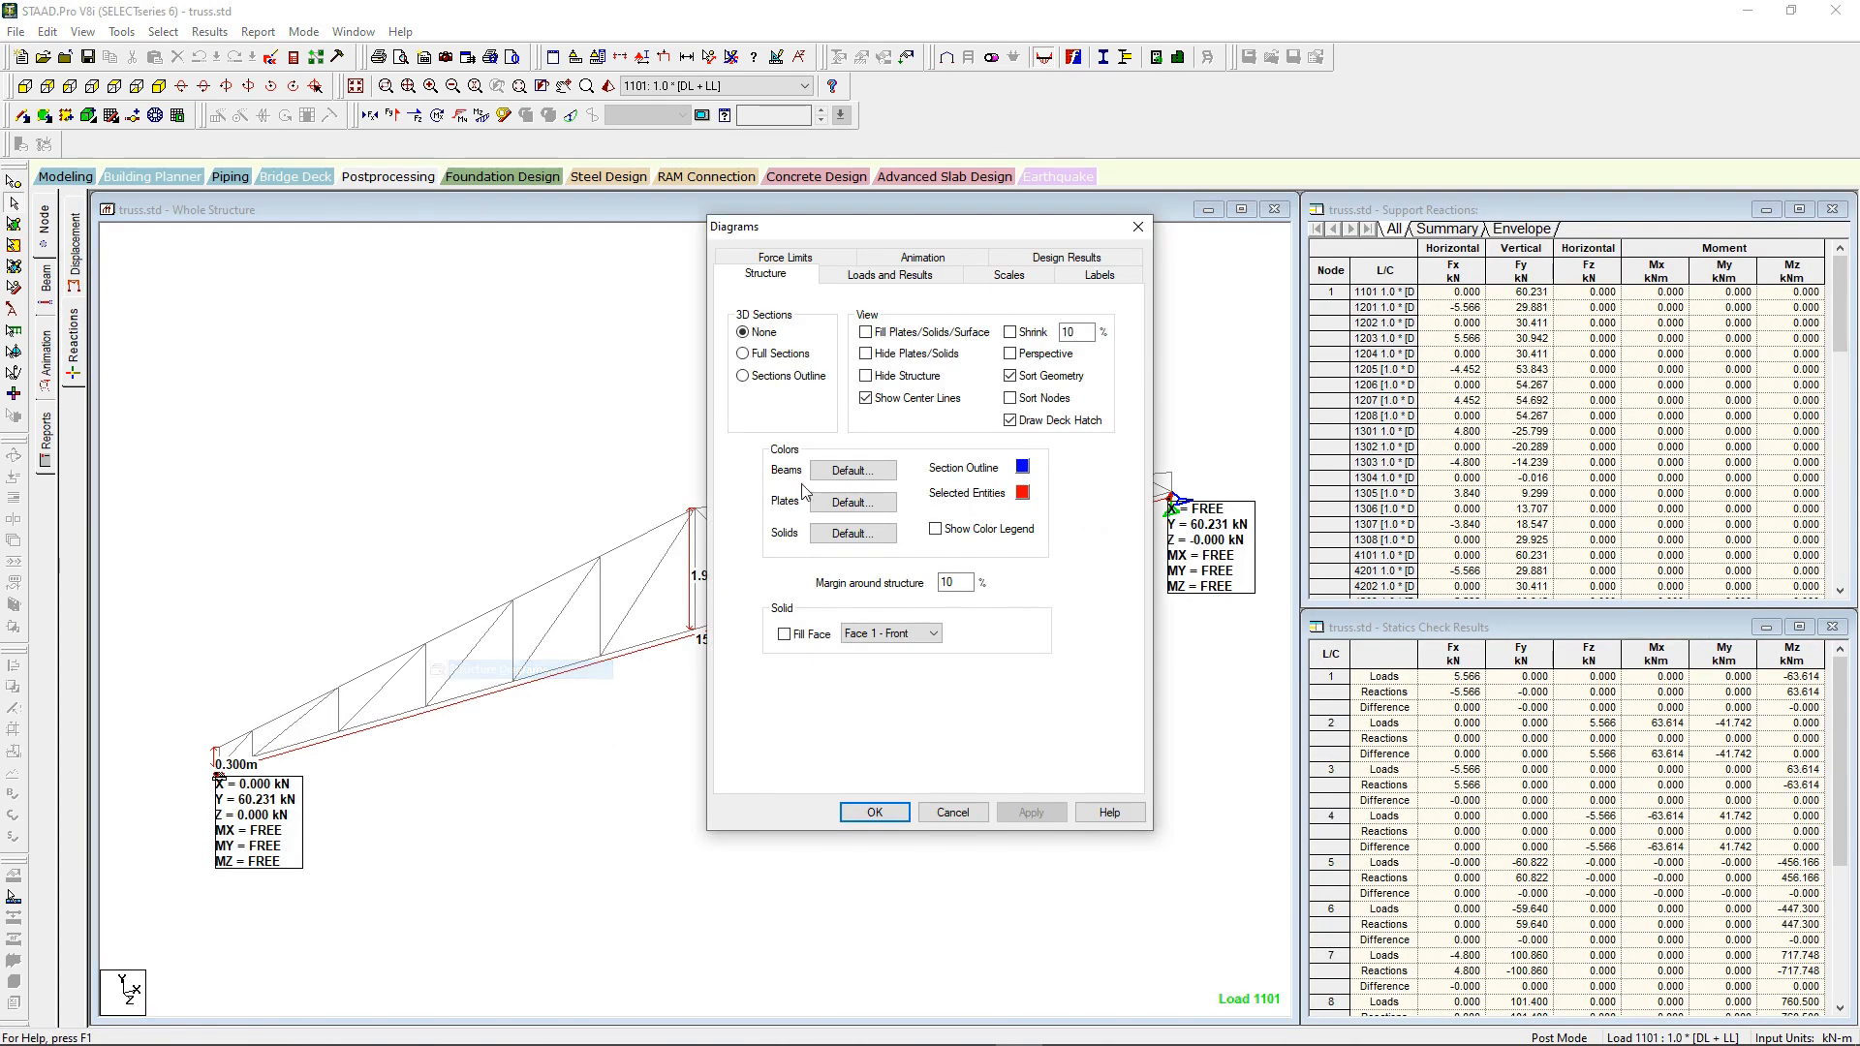
{"action": "left_click", "coordinate": [1067, 260]}
{"action": "left_click", "coordinate": [787, 333]}
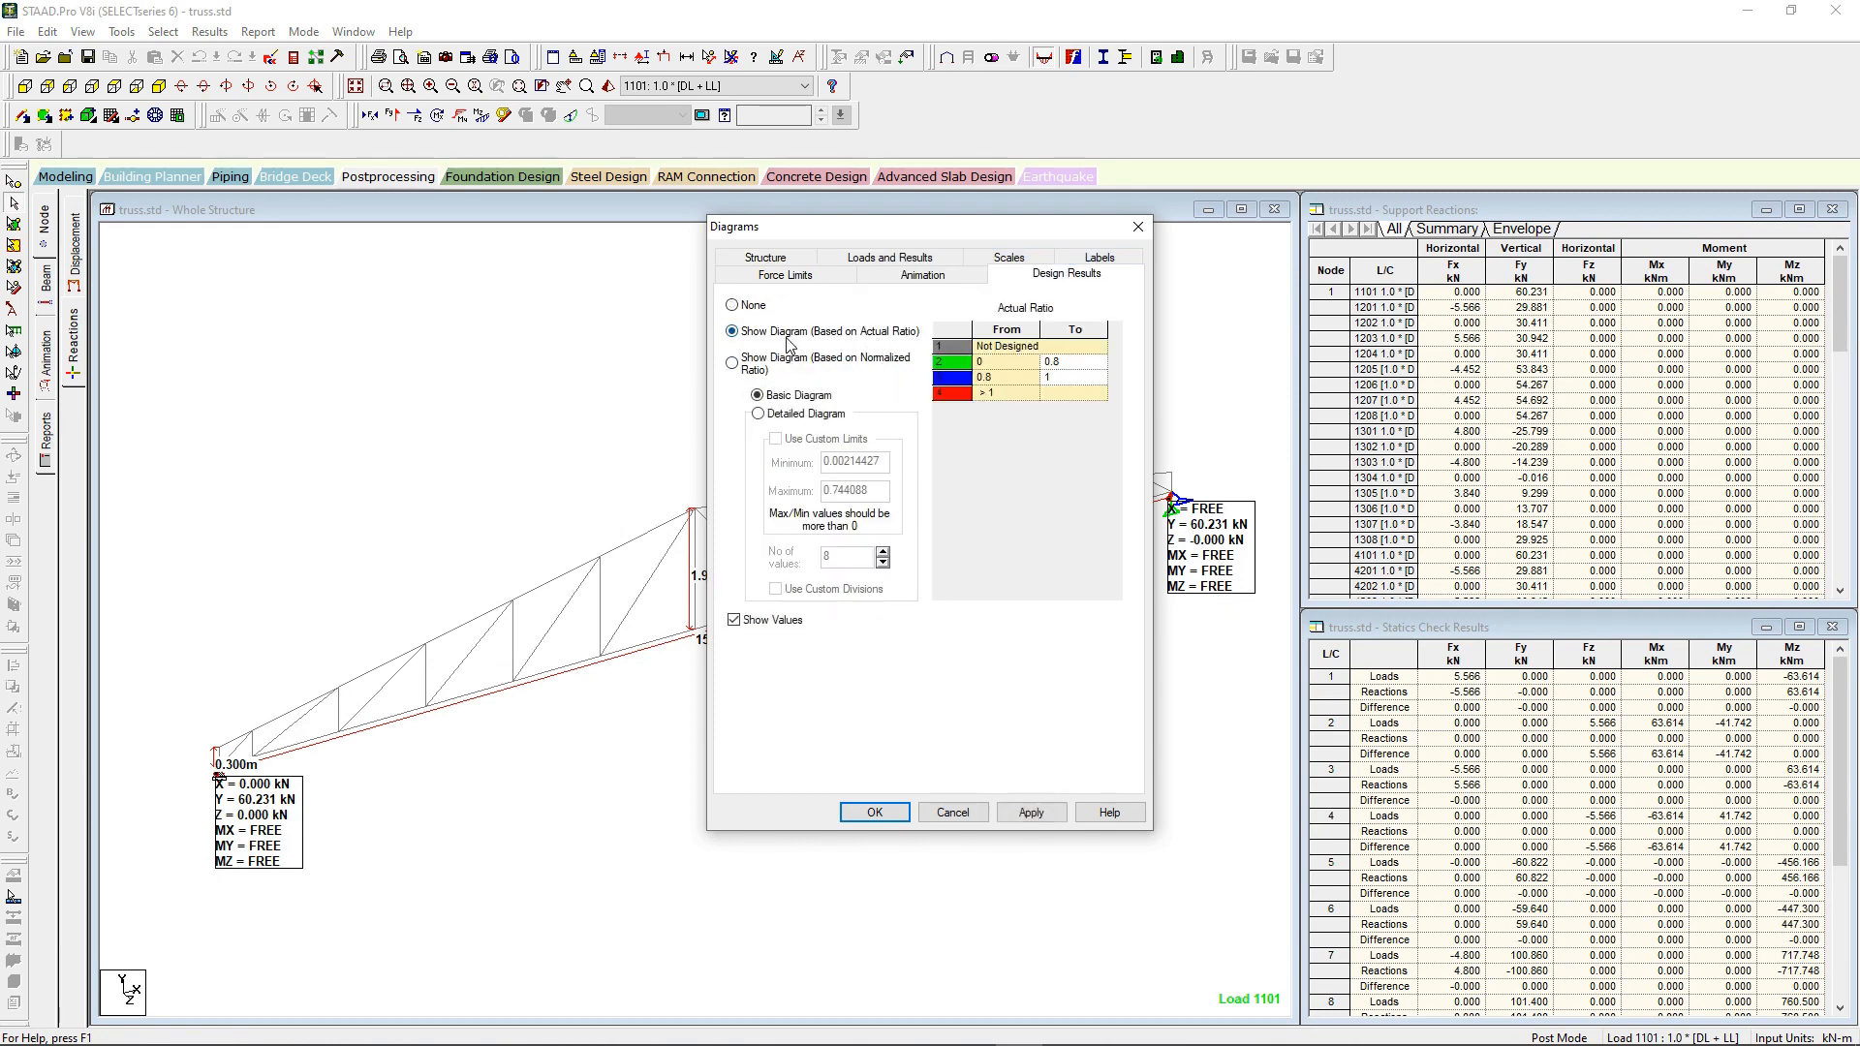
{"action": "left_click", "coordinate": [1029, 811]}
{"action": "left_click", "coordinate": [873, 812]}
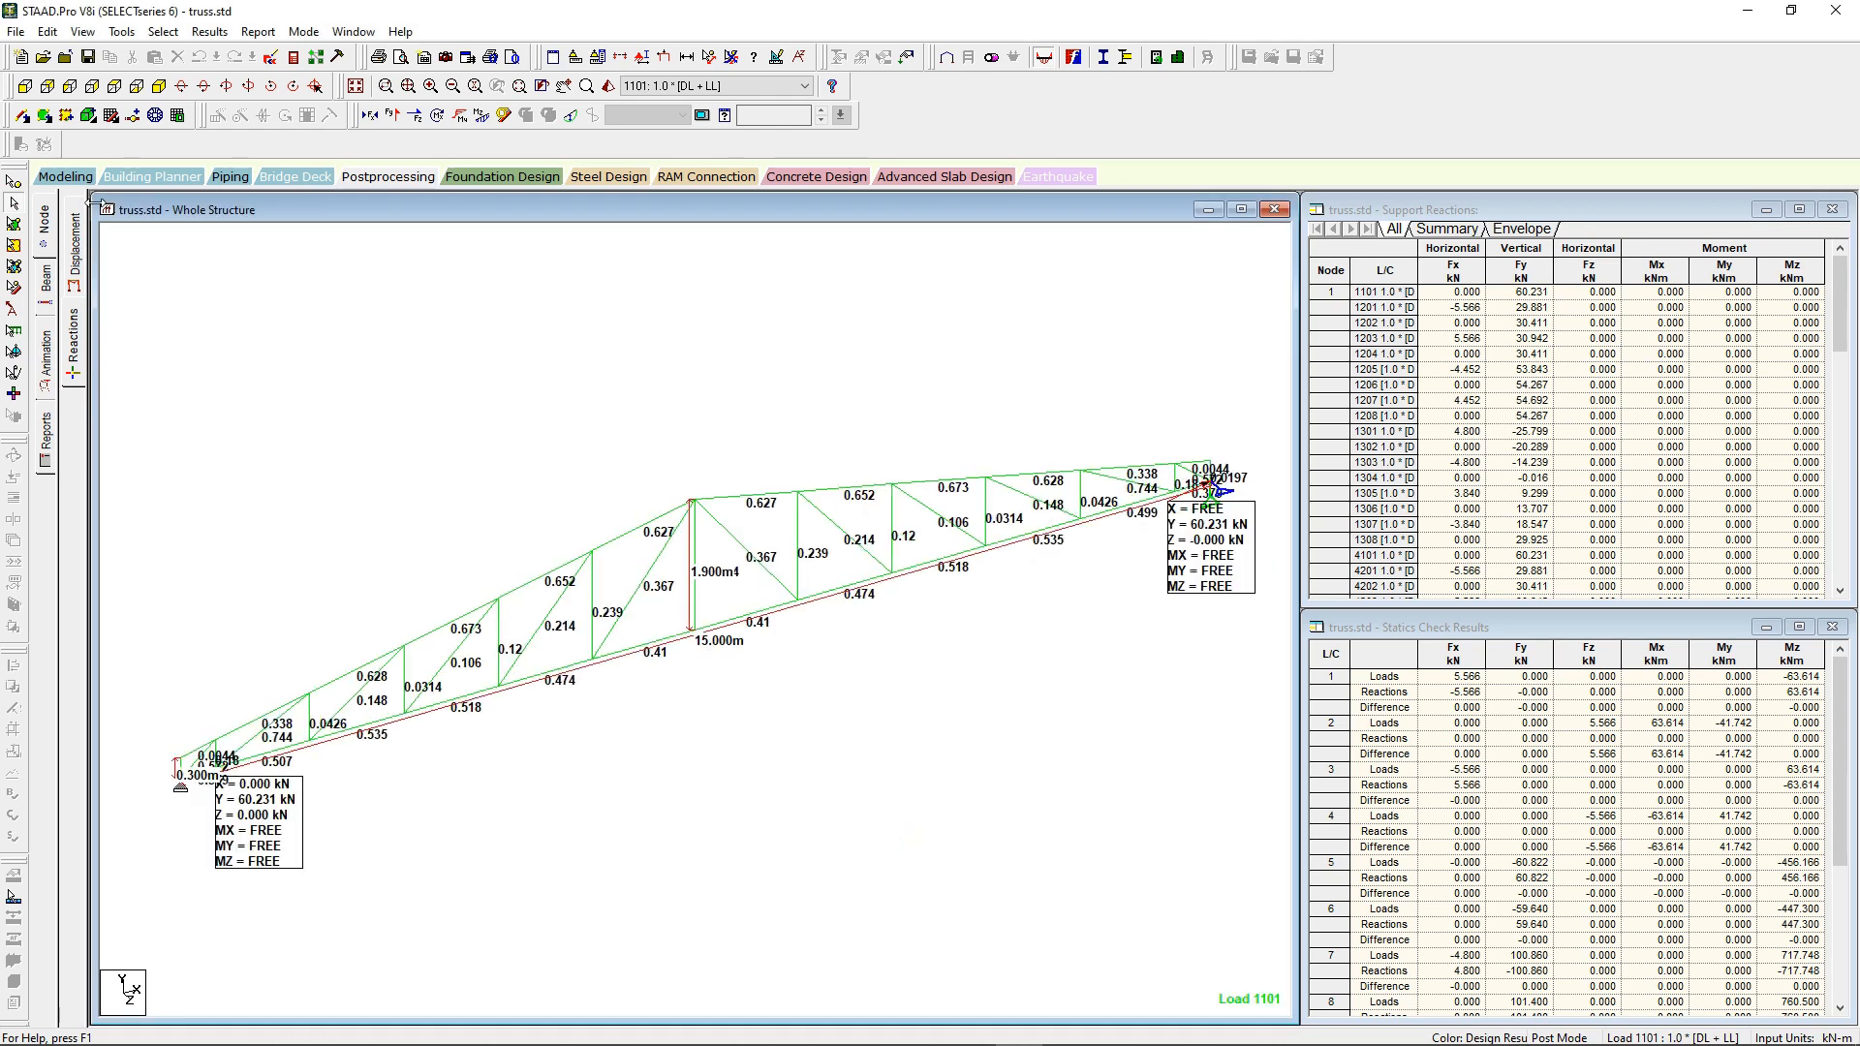
Step: Return to modeling mode and bring up the IS800 steel design commands under PARAMETER 1 for the whole structure
{"action": "left_click", "coordinate": [62, 178]}
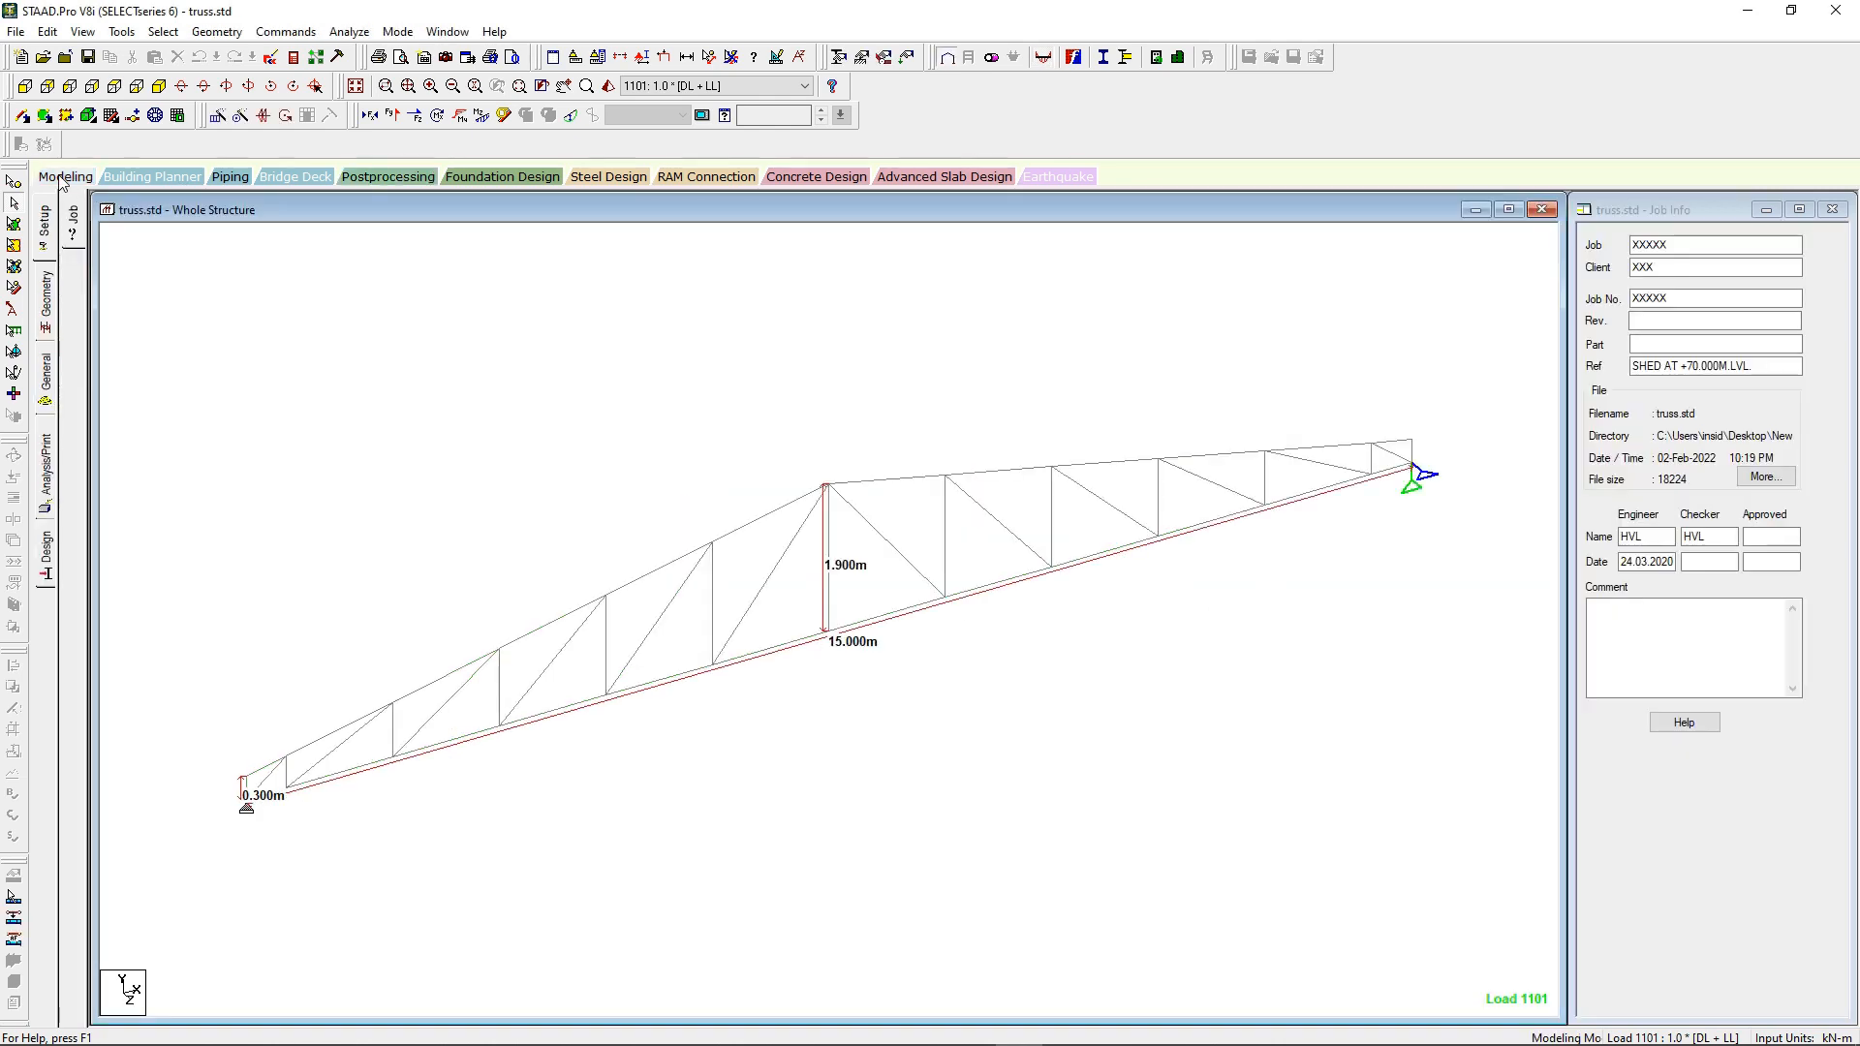
{"action": "left_click", "coordinate": [46, 387]}
{"action": "left_click", "coordinate": [51, 557]}
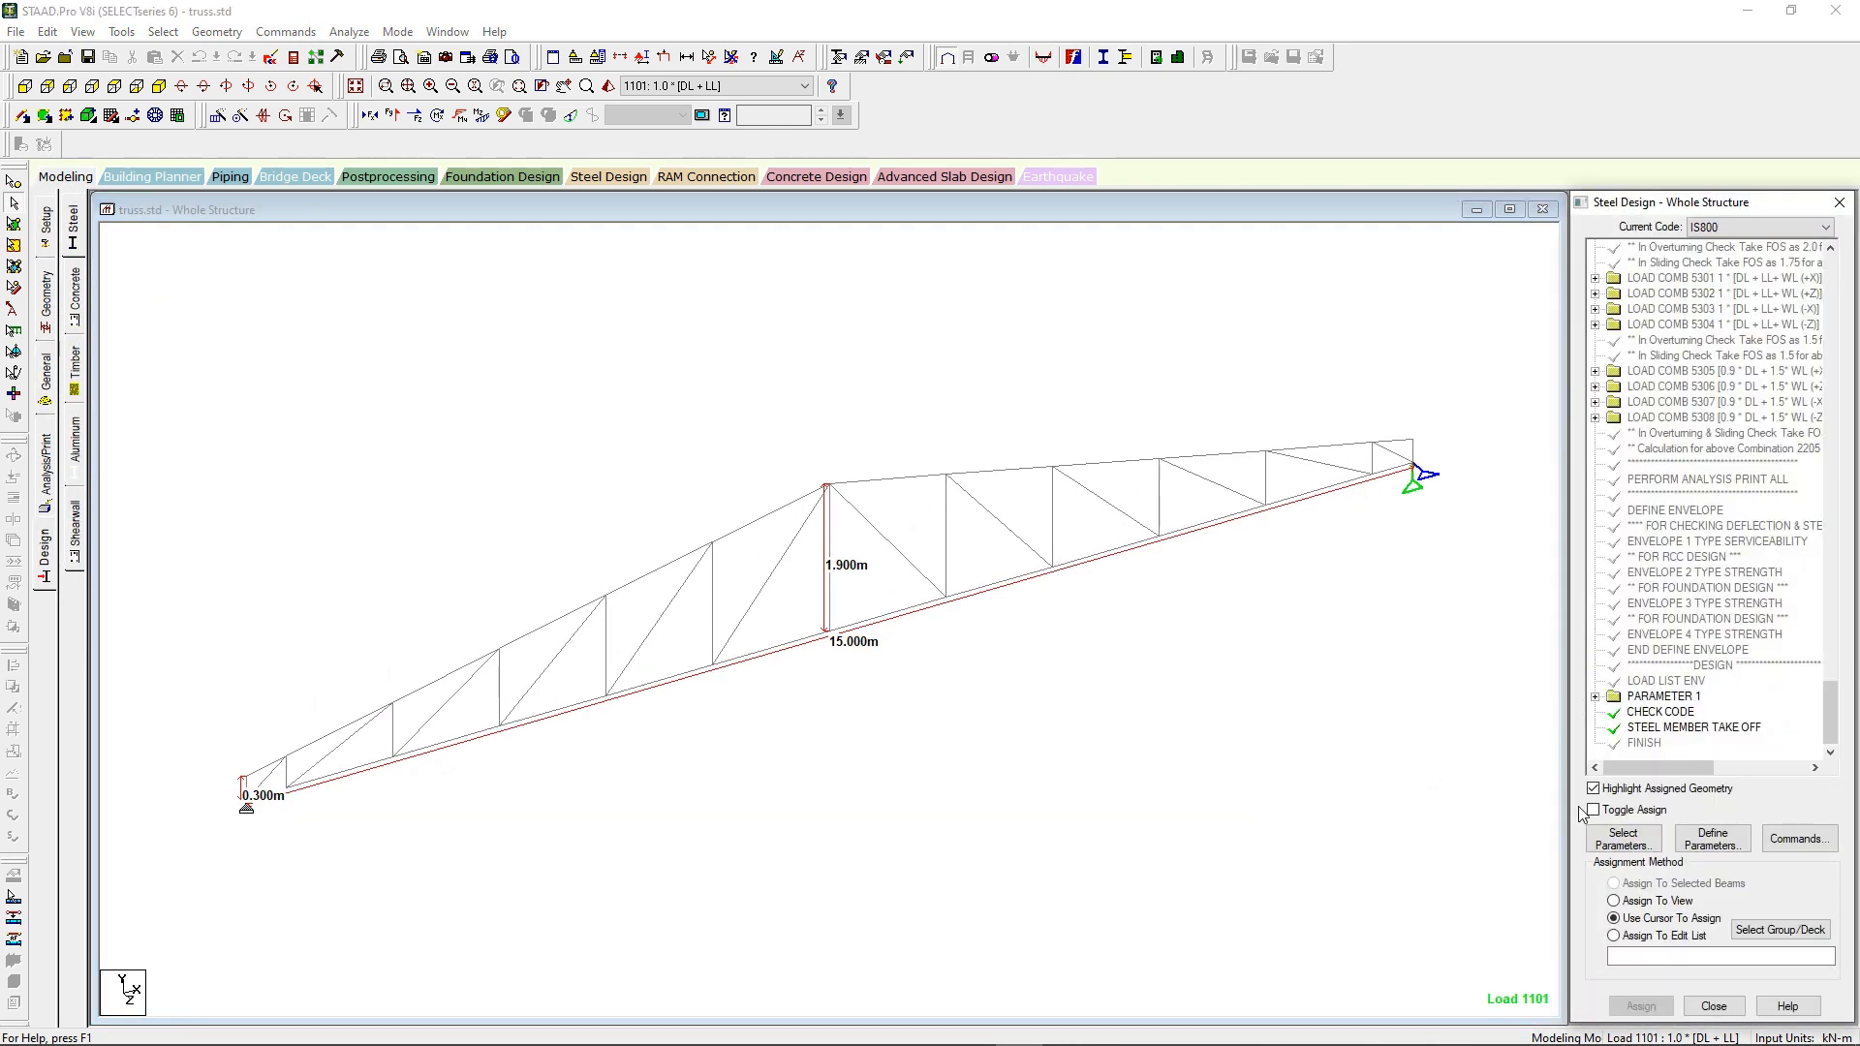
{"action": "scroll", "coordinate": [1600, 707], "scroll_direction": "down", "scroll_amount": 1}
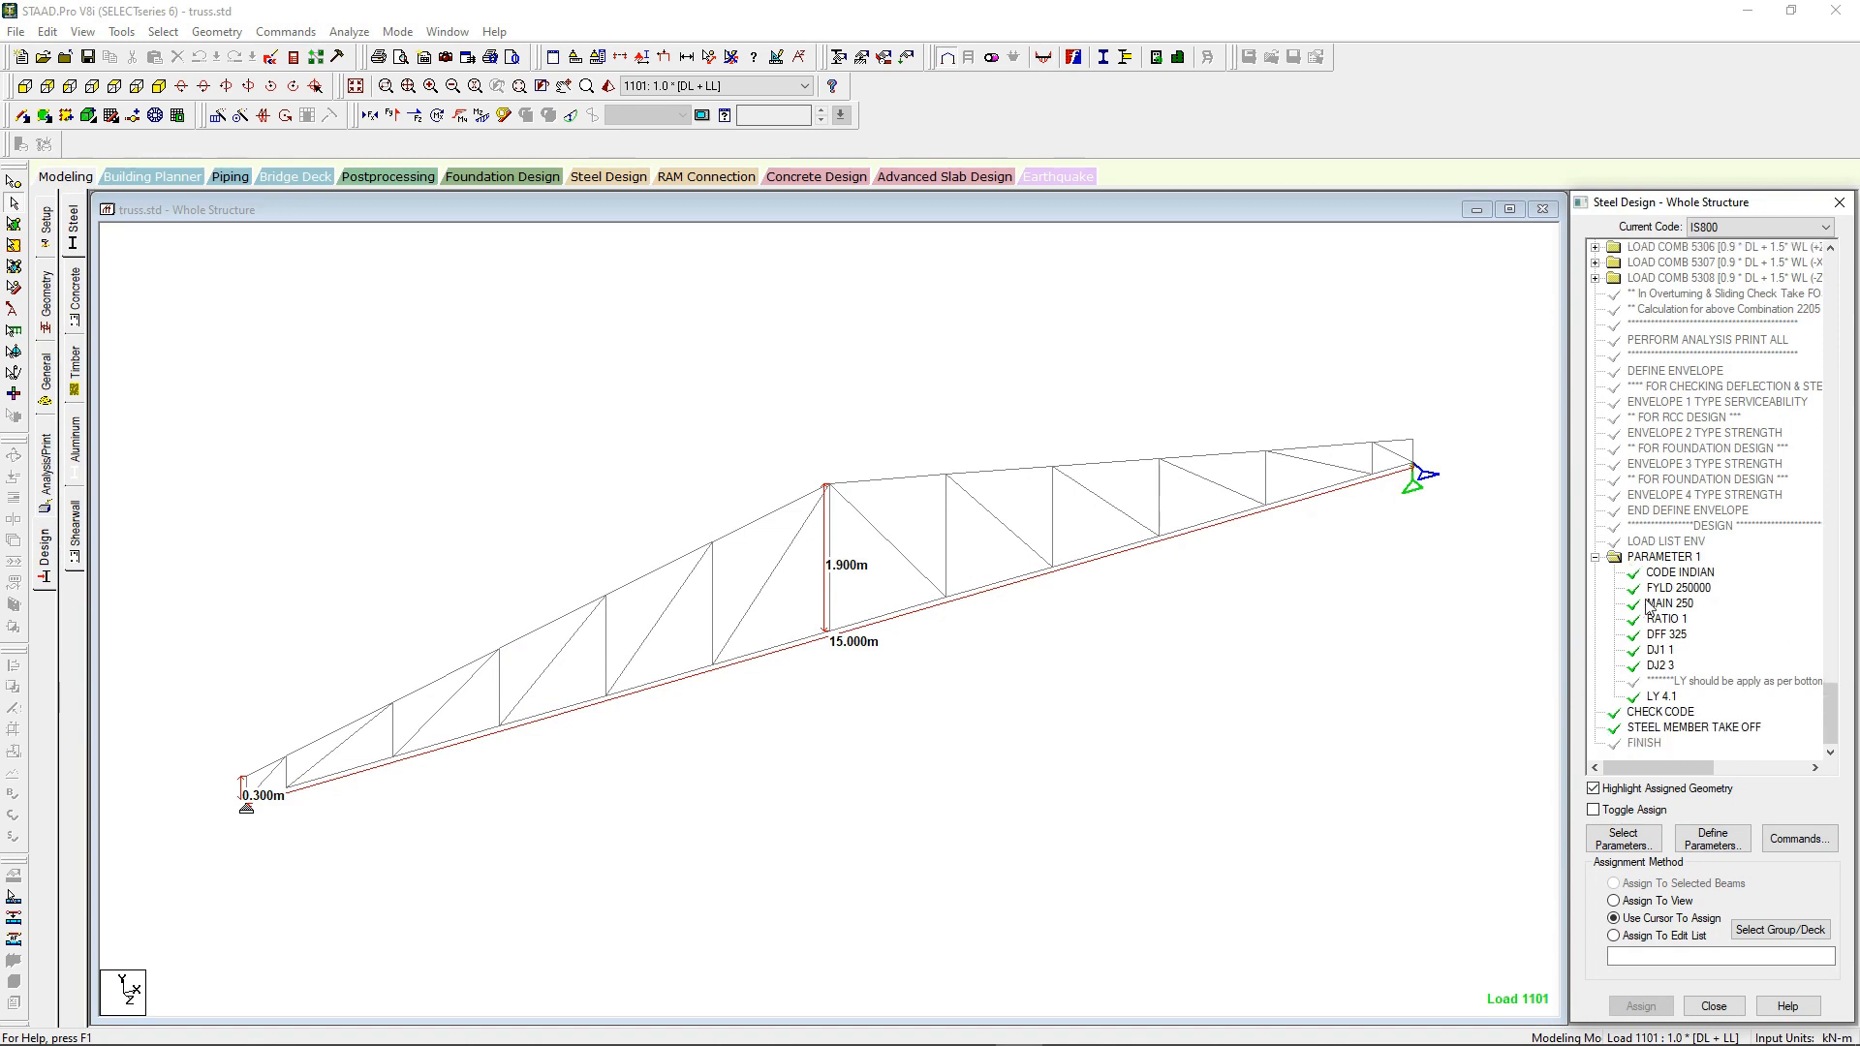
Step: Examine which members each steel design parameter from FYLD to LY applies to, plus the CHECK CODE and STEEL MEMBER TAKE OFF commands
{"action": "left_click", "coordinate": [1678, 588]}
{"action": "left_click", "coordinate": [1670, 602]}
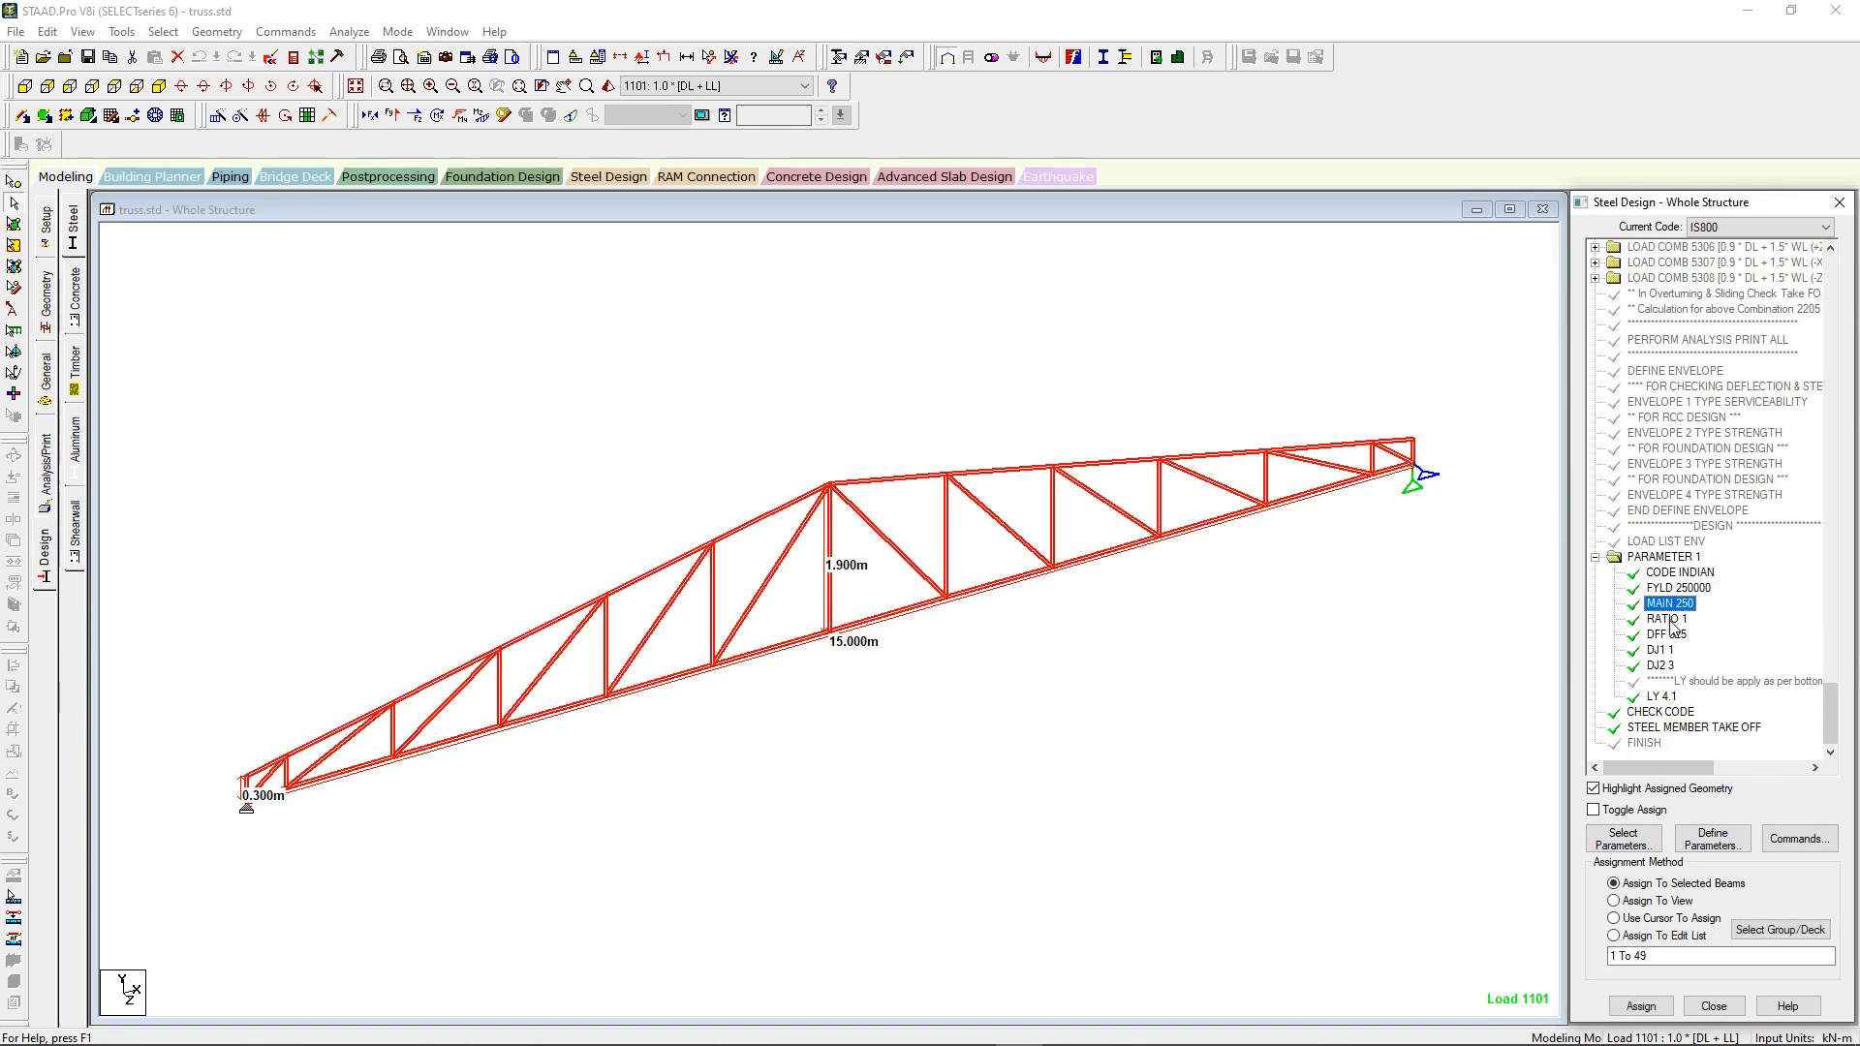
{"action": "left_click", "coordinate": [1666, 618]}
{"action": "left_click", "coordinate": [1666, 633]}
{"action": "left_click", "coordinate": [1660, 650]}
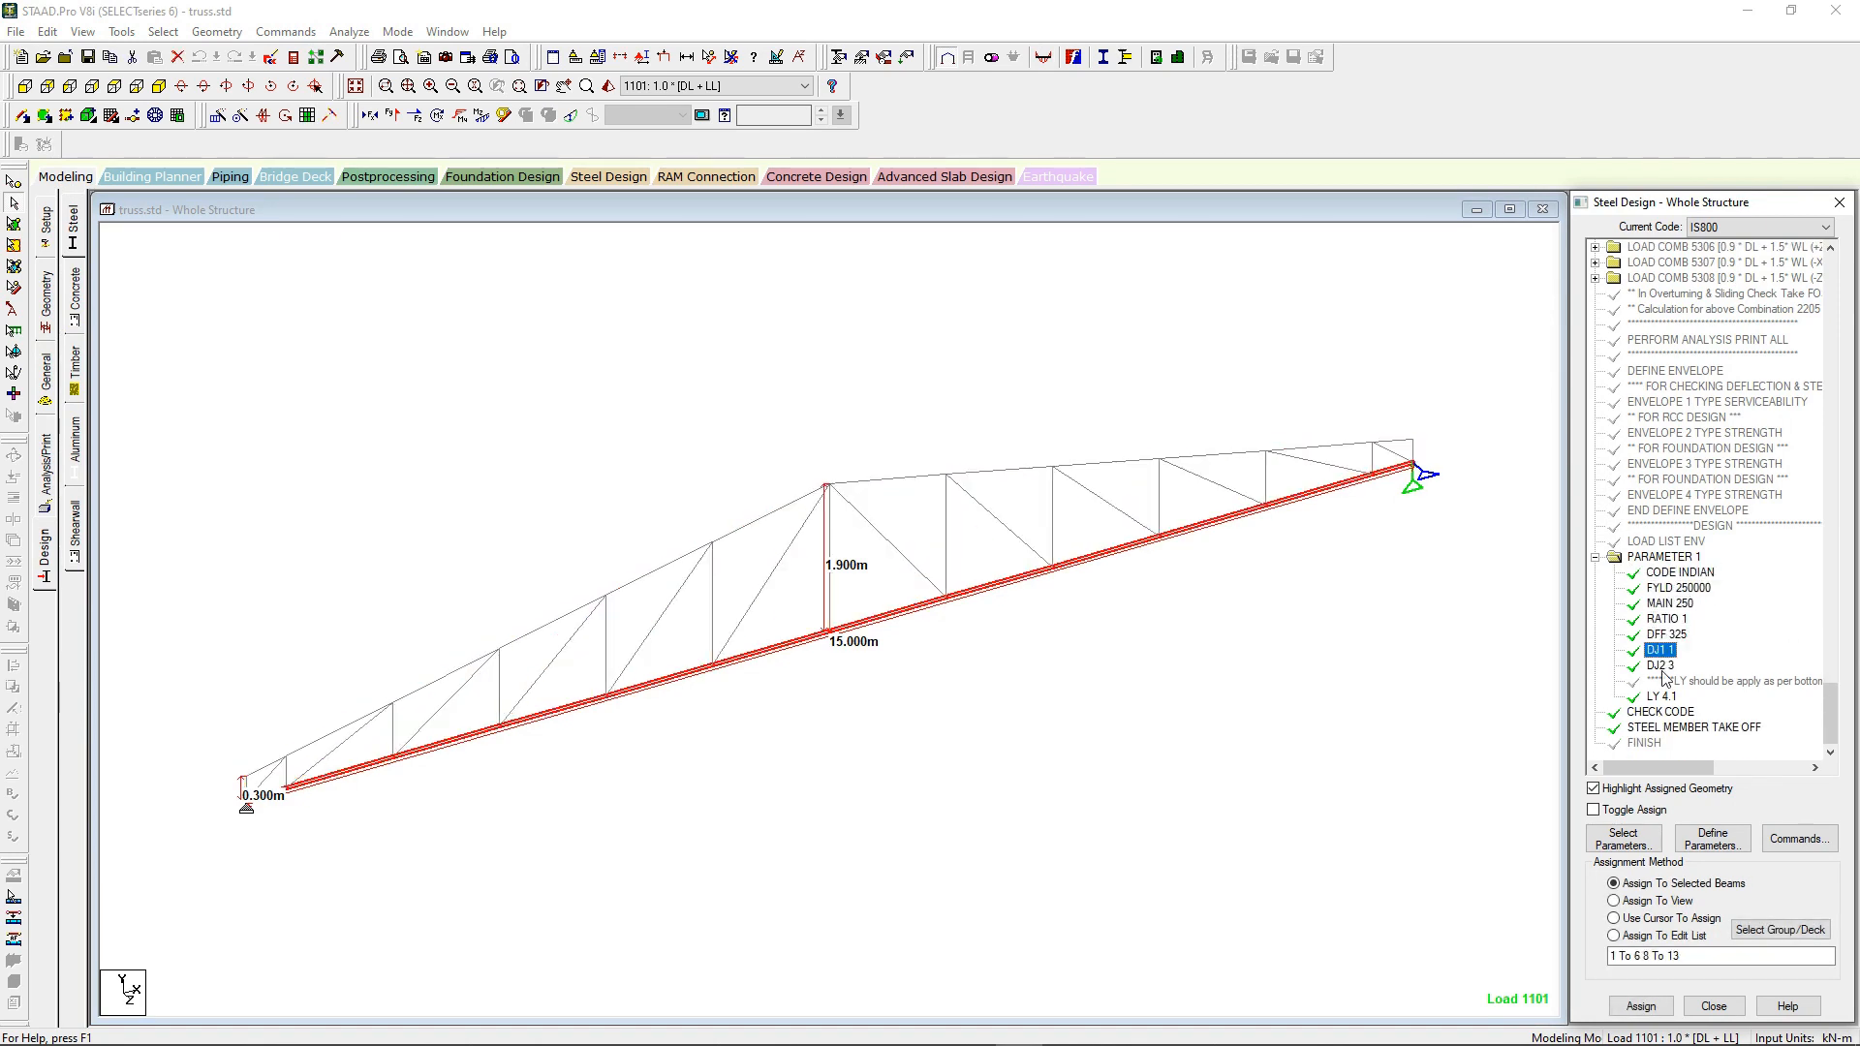
{"action": "left_click", "coordinate": [1660, 665]}
{"action": "left_click", "coordinate": [1659, 697]}
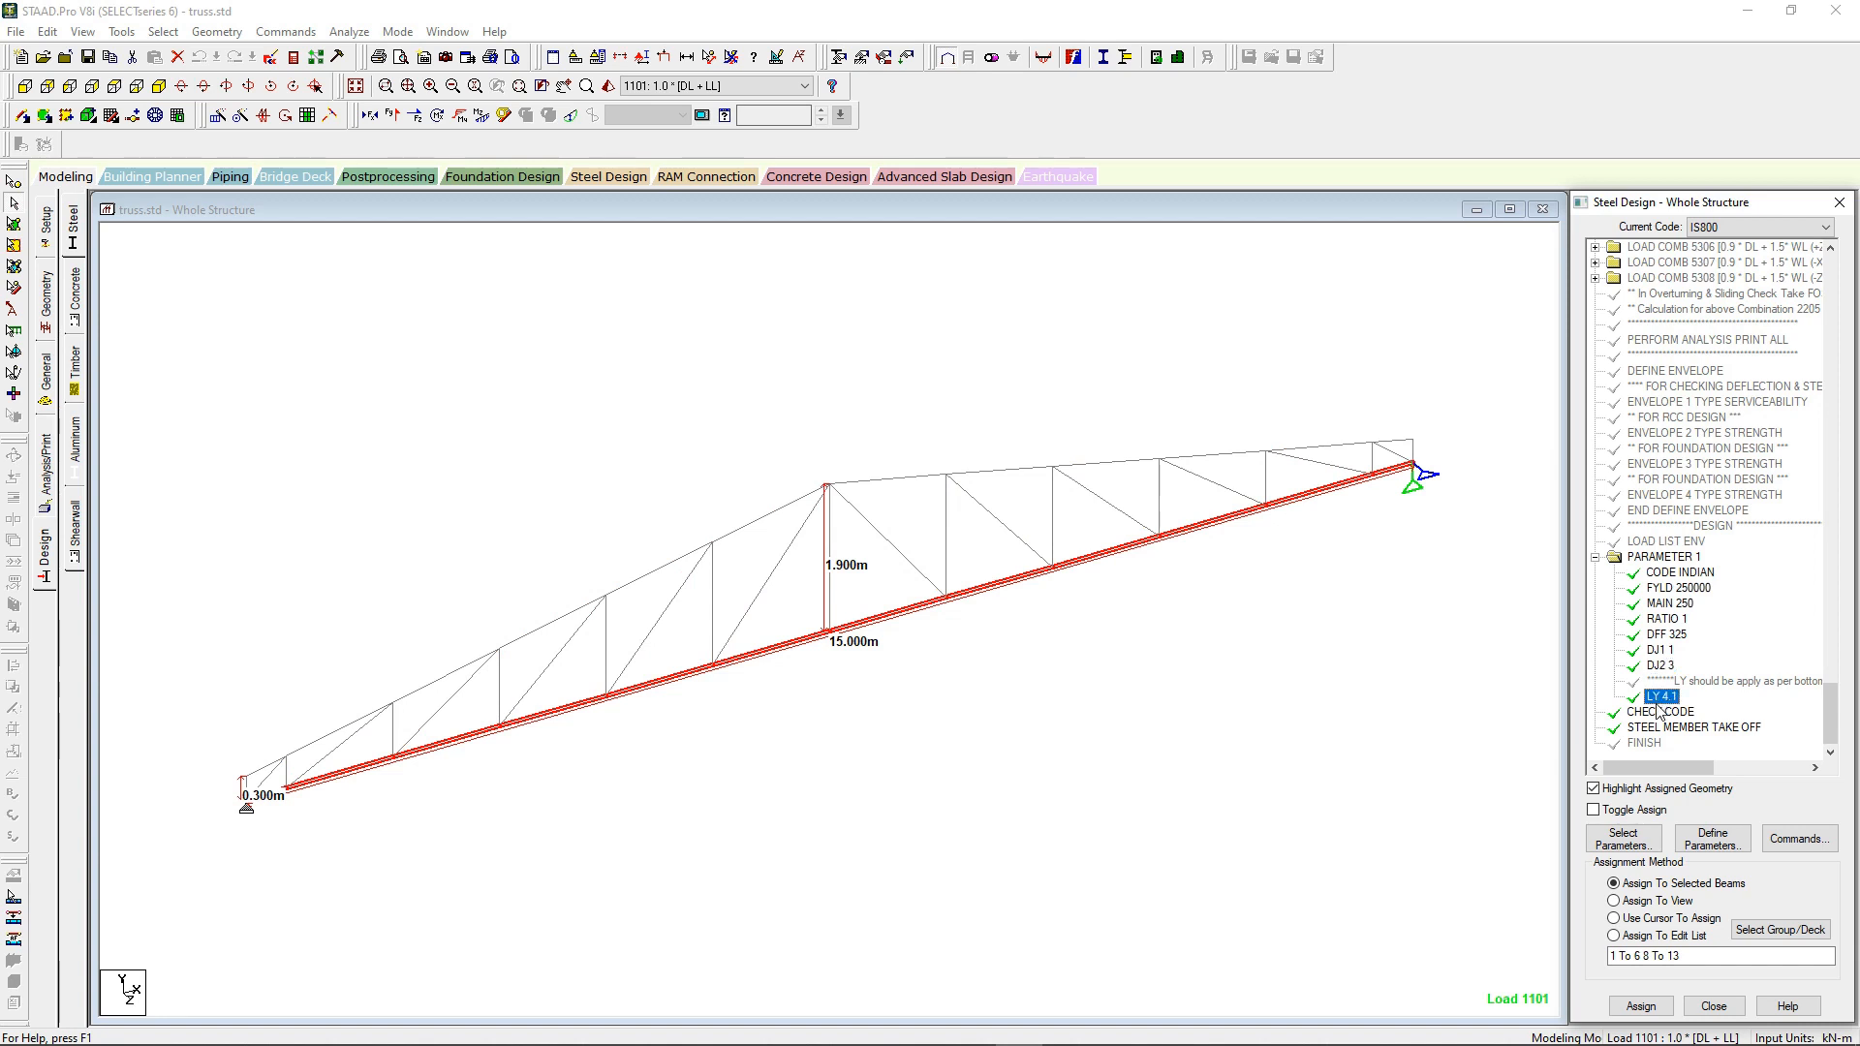
{"action": "left_click", "coordinate": [1659, 713]}
{"action": "left_click", "coordinate": [1659, 729]}
{"action": "left_click", "coordinate": [1485, 703]}
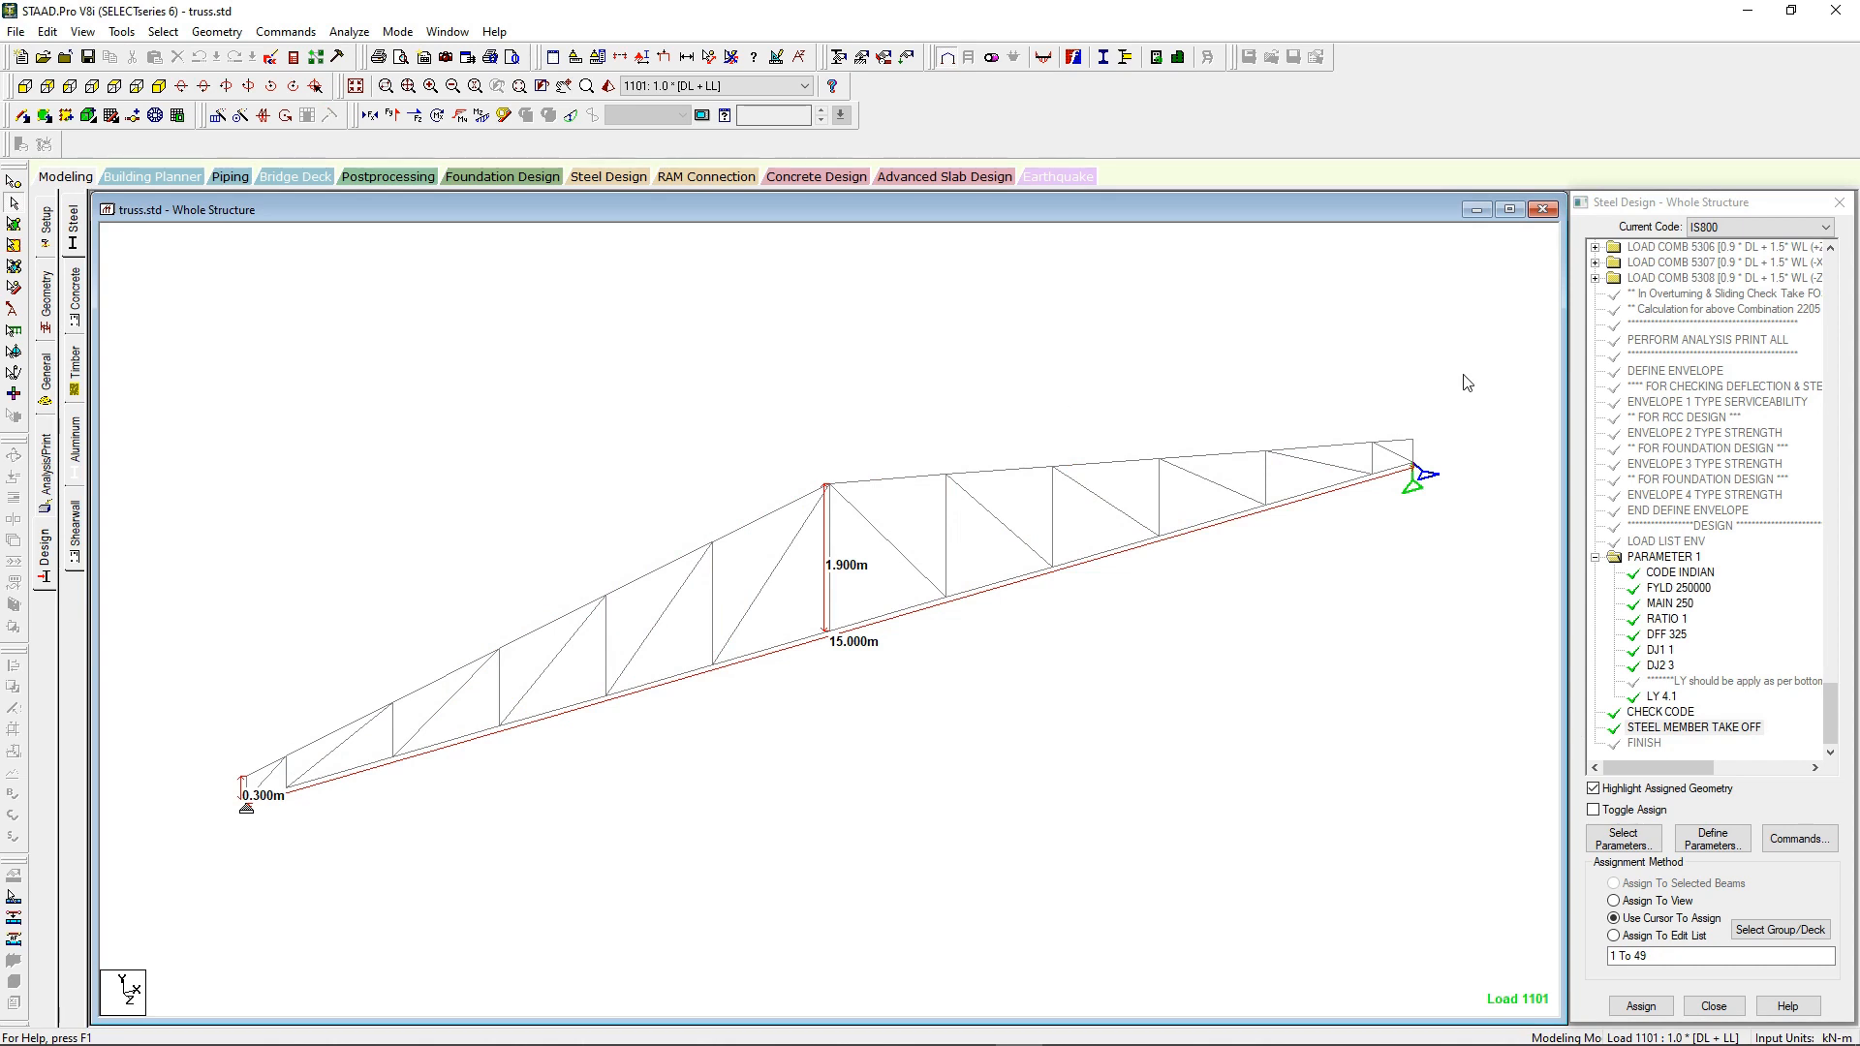
{"action": "left_click_drag", "start_coordinate": [1463, 373], "coordinate": [201, 852]}
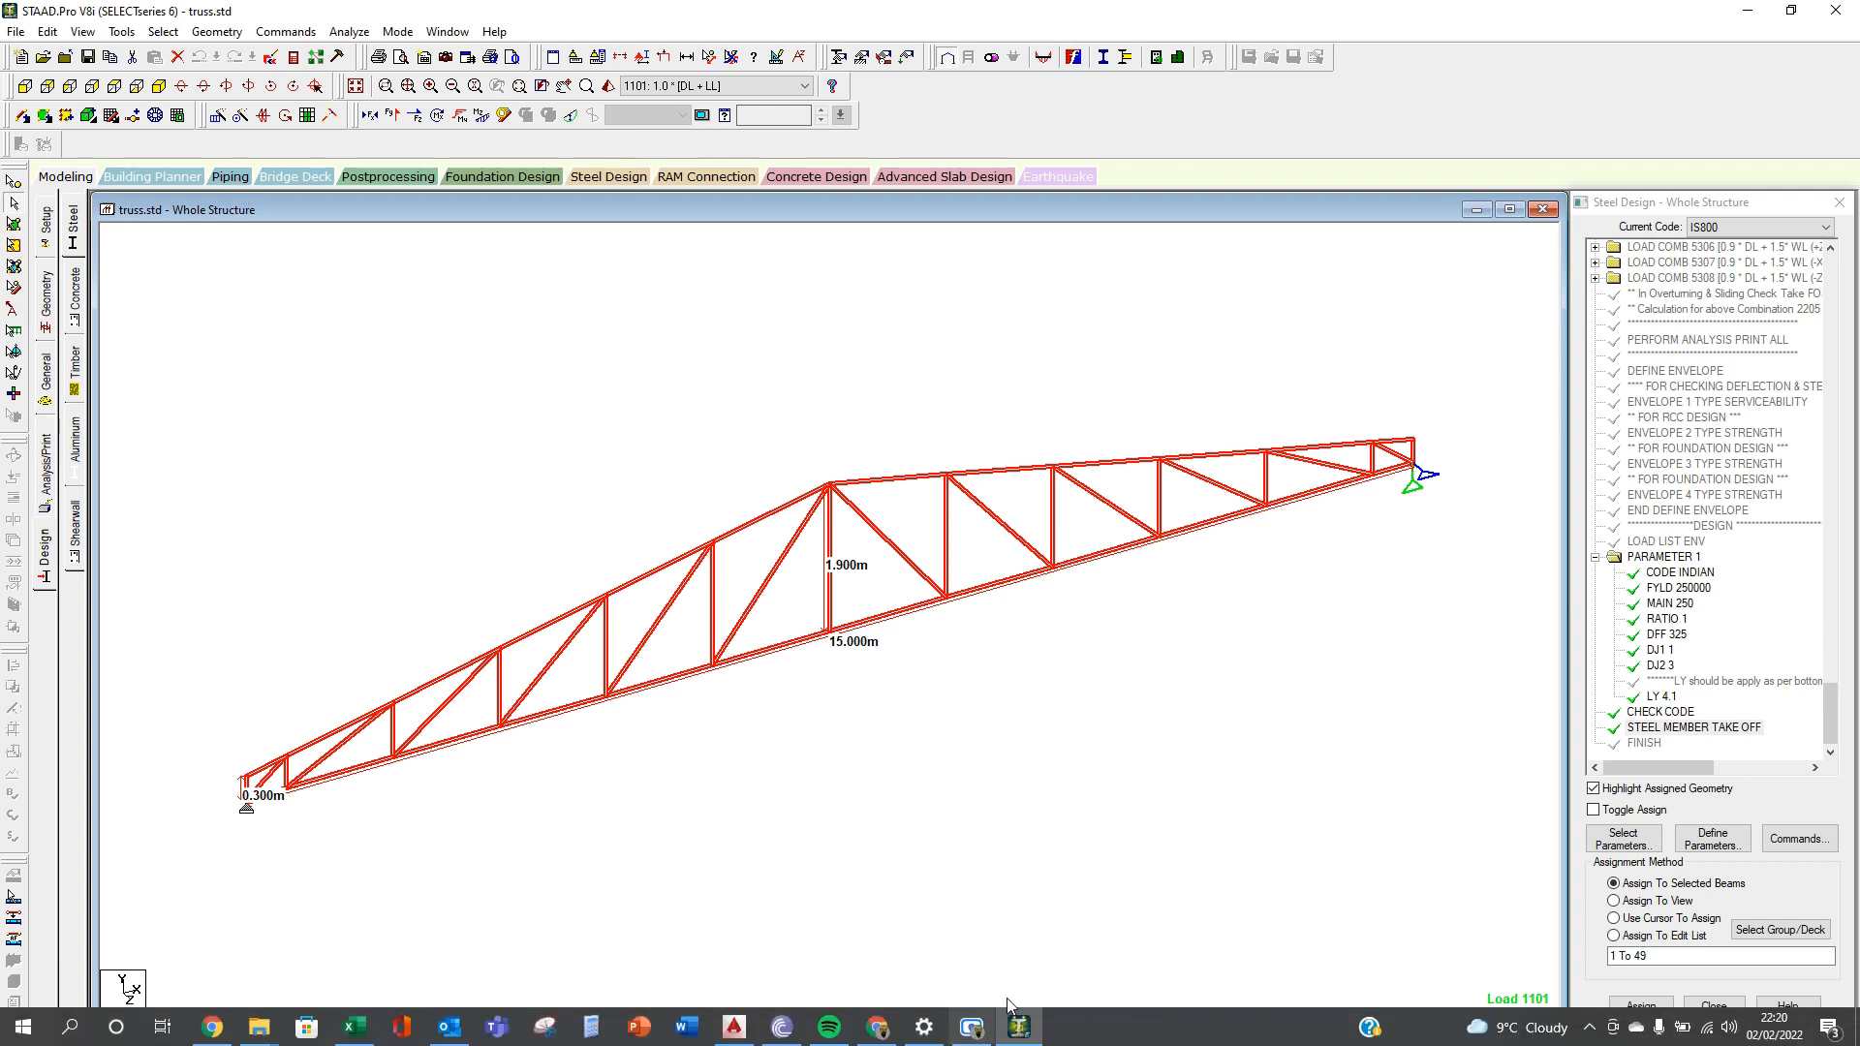
{"action": "left_click", "coordinate": [988, 1030]}
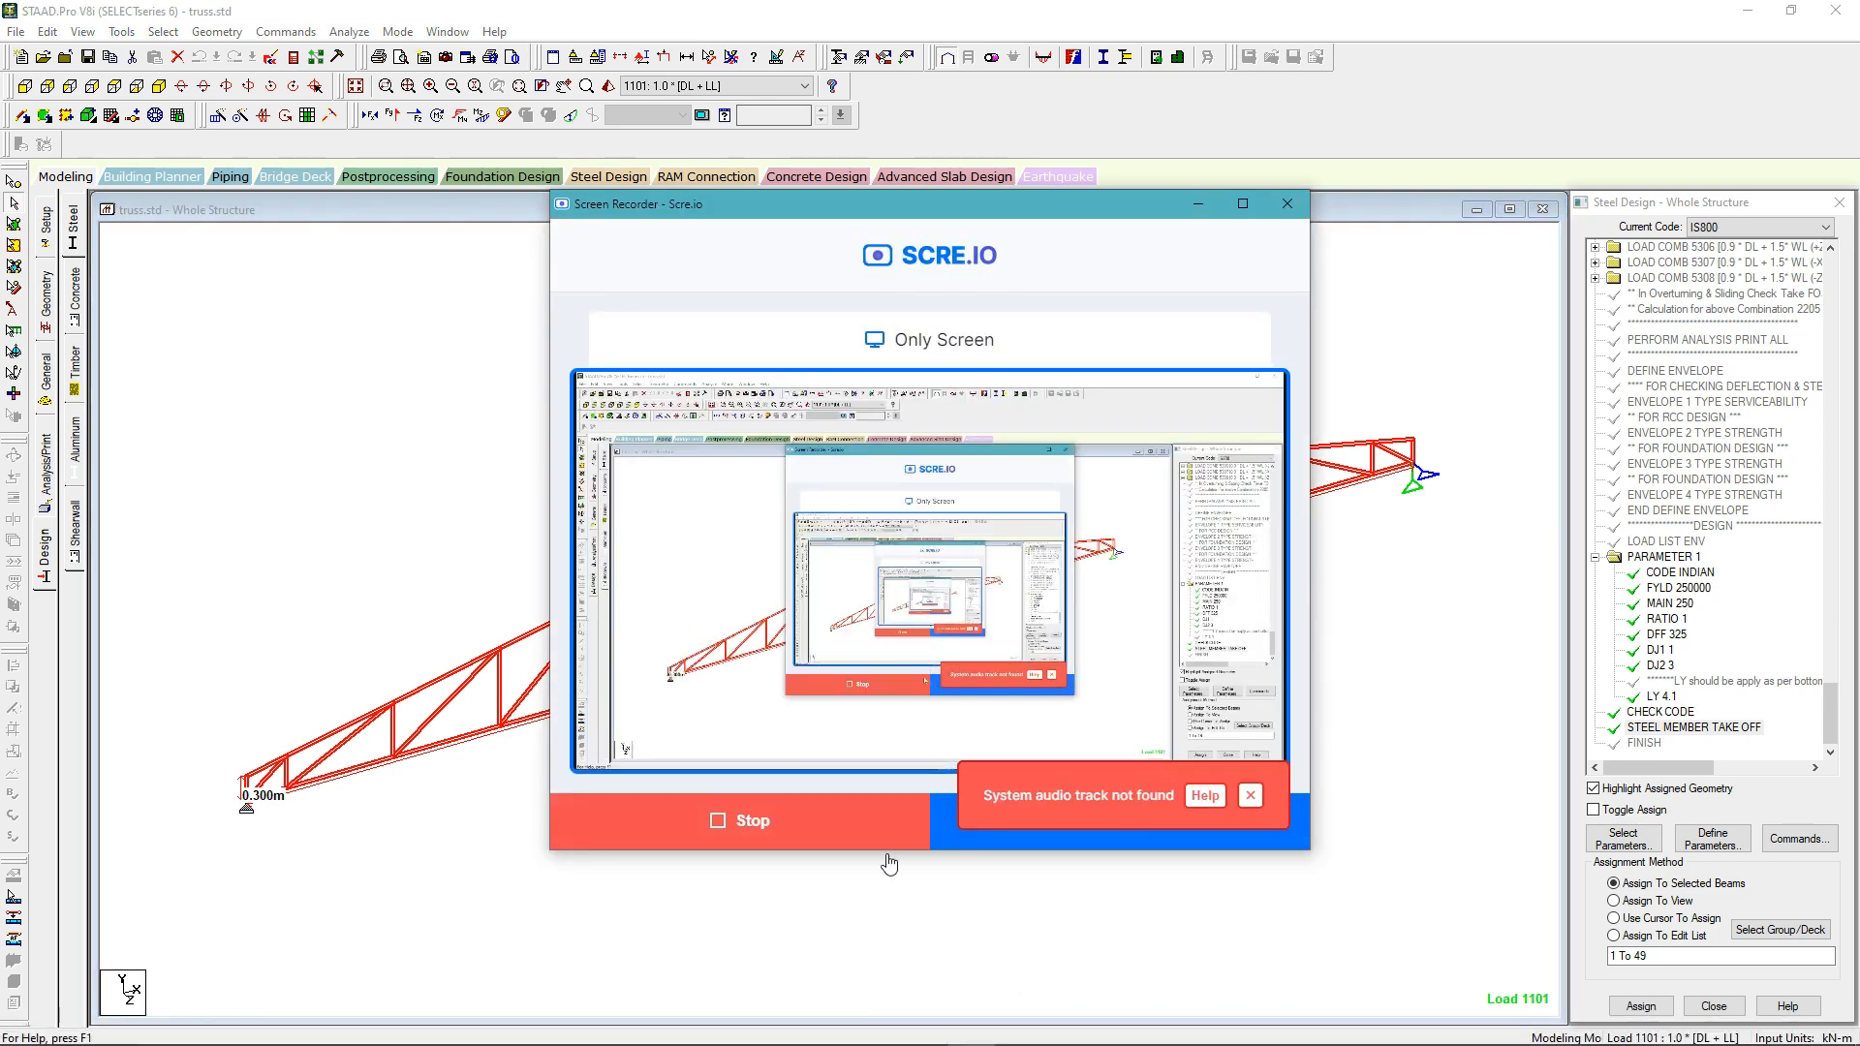